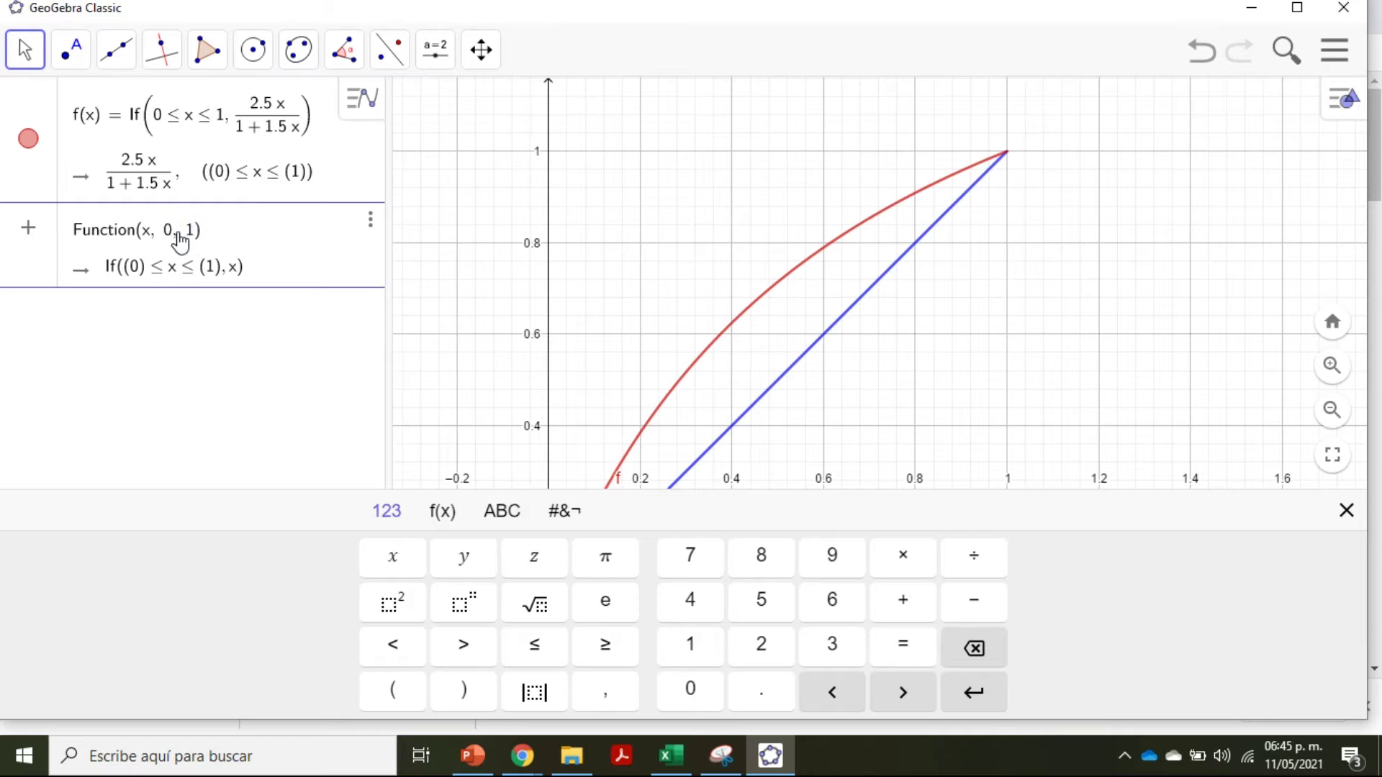
- Plot the diagonal line Function(x, 0, 1) and bring the whole curve into view
left_click(687, 228)
left_click_drag(682, 272, 682, 290)
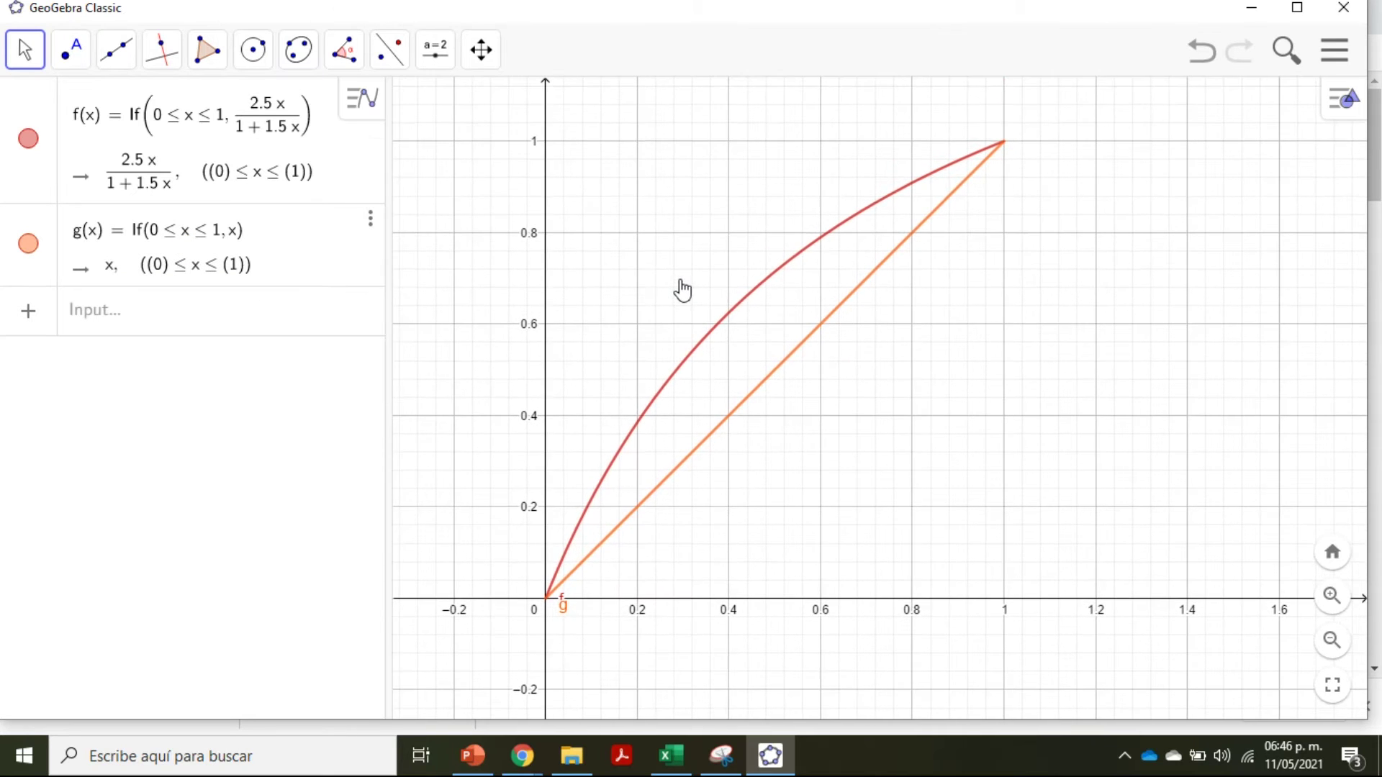
left_click(180, 316)
type("function")
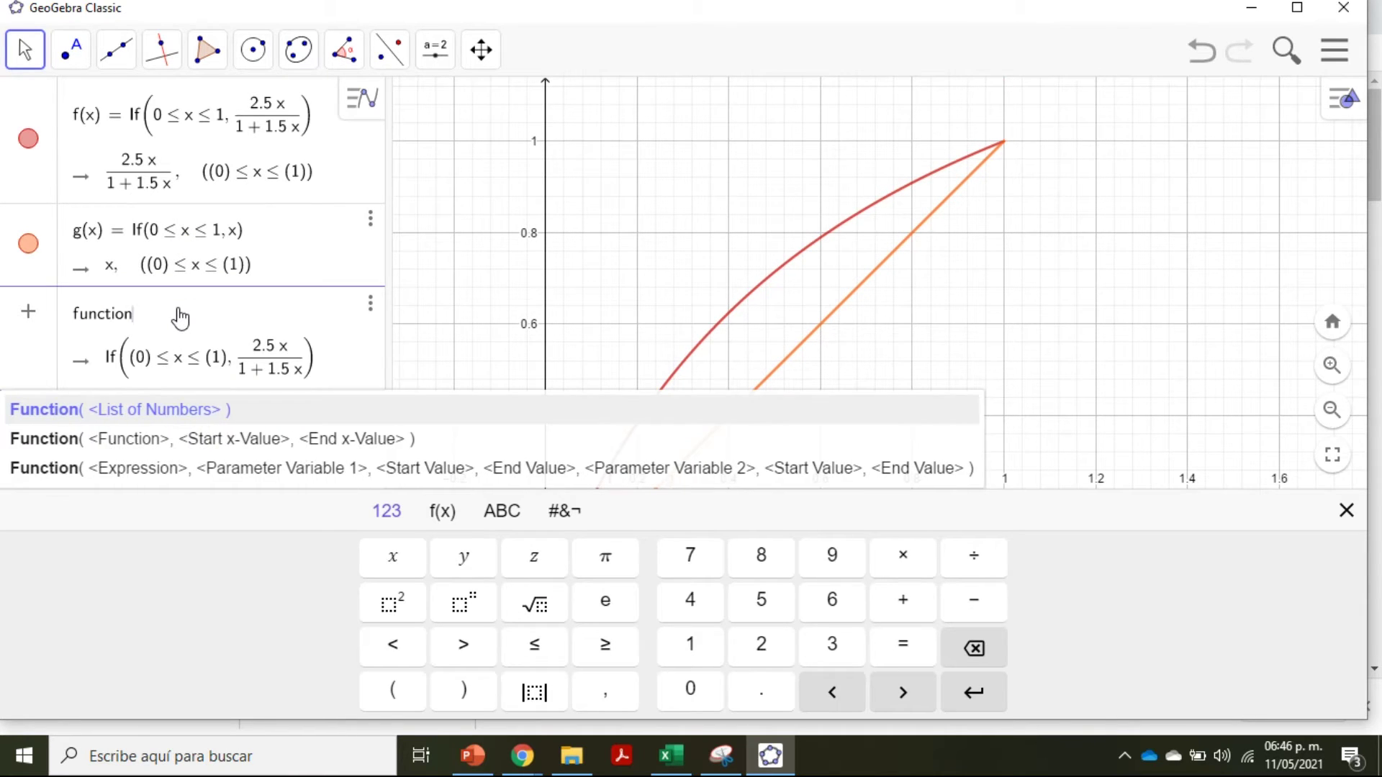
key("Down")
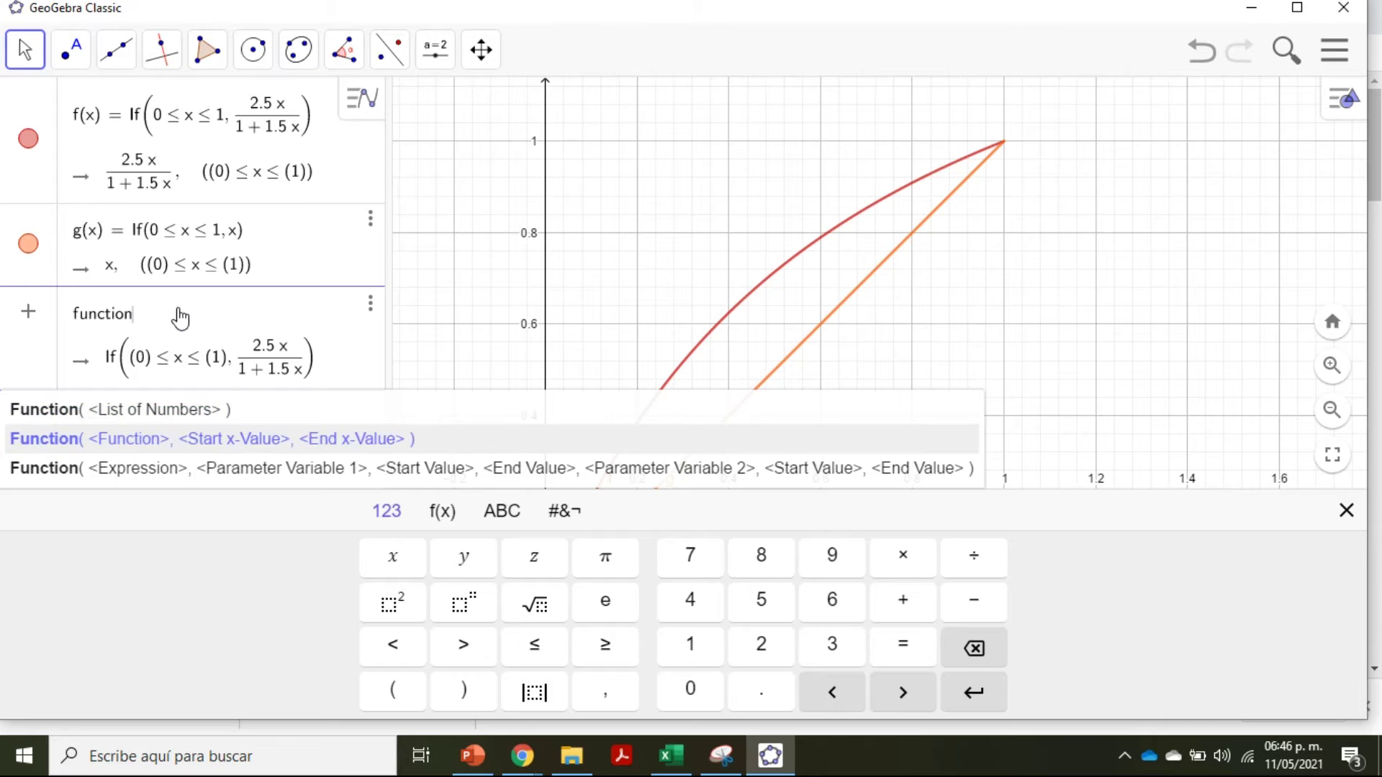
key("Return")
type("0.2165, < Start x − Value >, < End")
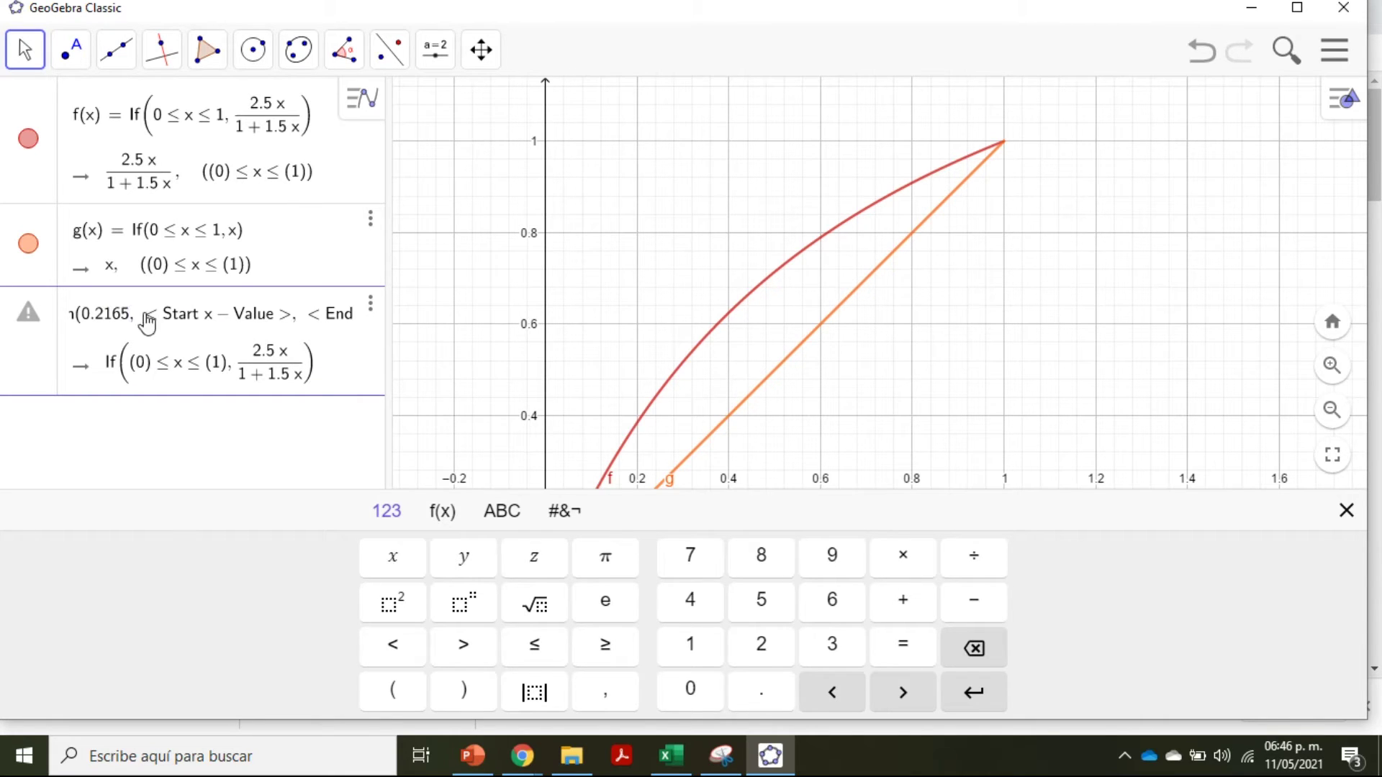
key("Tab")
type("0")
key("Tab")
type("1")
key("Return")
left_click(369, 303)
left_click(403, 310)
- Plot the operating line y = 0.2165 + 0.7777x
type("y = 0.2")
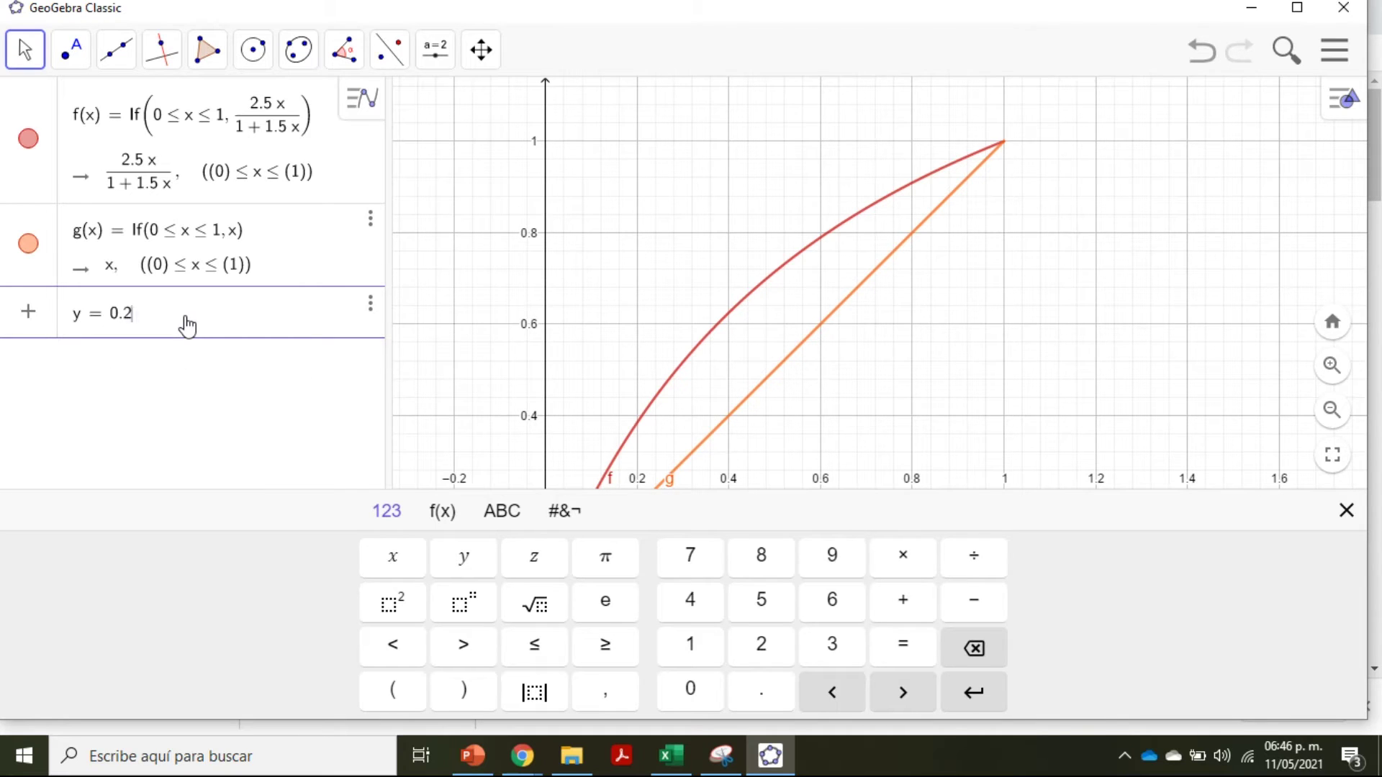
type("165 + 0.7777x")
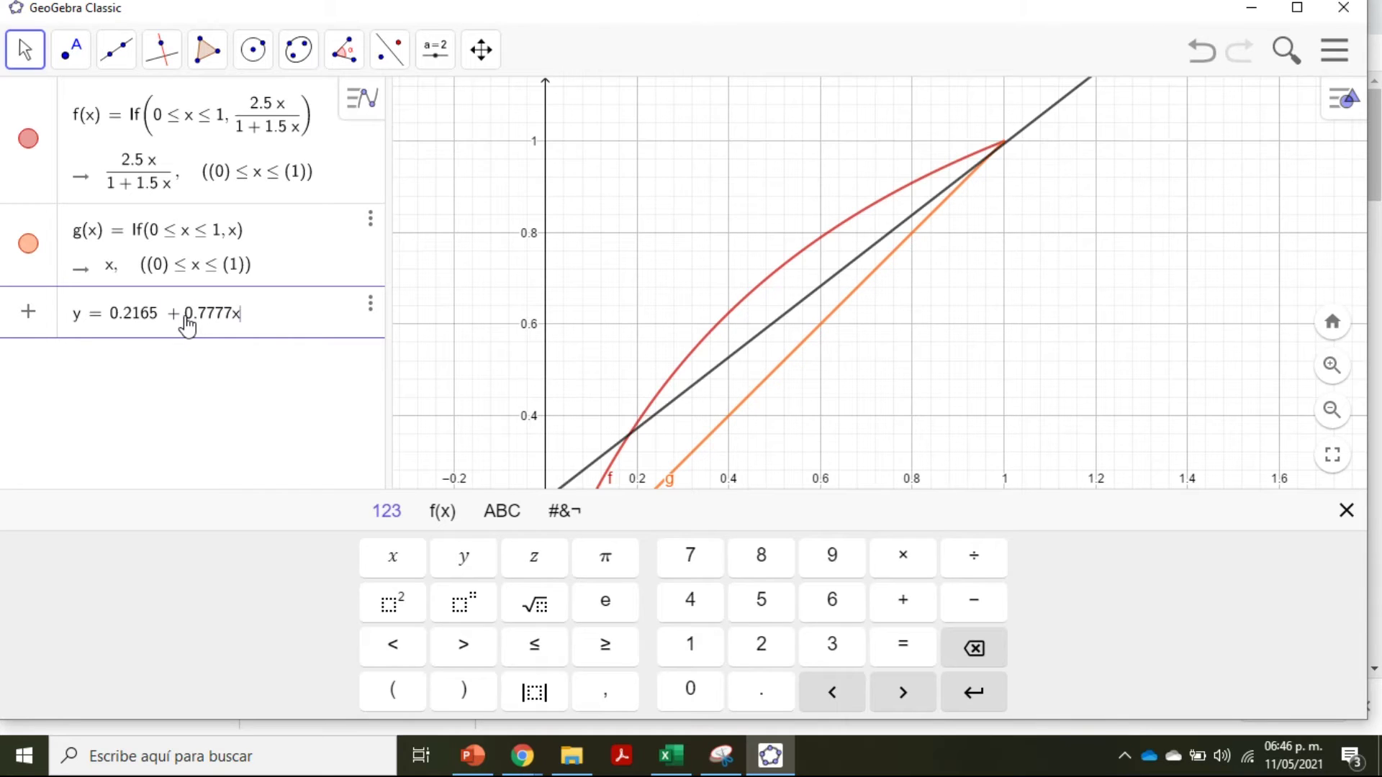
key("Return")
- Look up the feed's benzene mole fraction in the Excel sheet and plot the vertical line x = 0.4402 in GeoGebra
type("x")
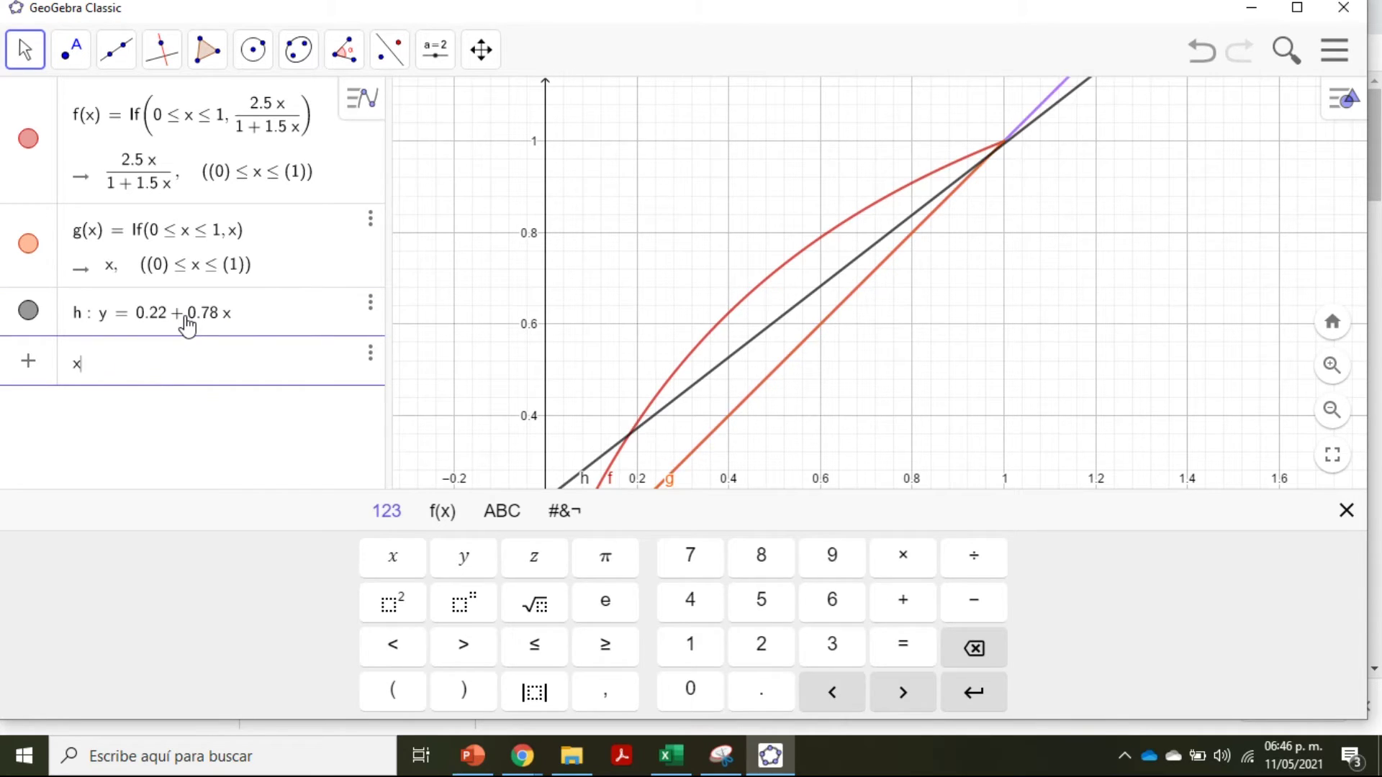
left_click(669, 756)
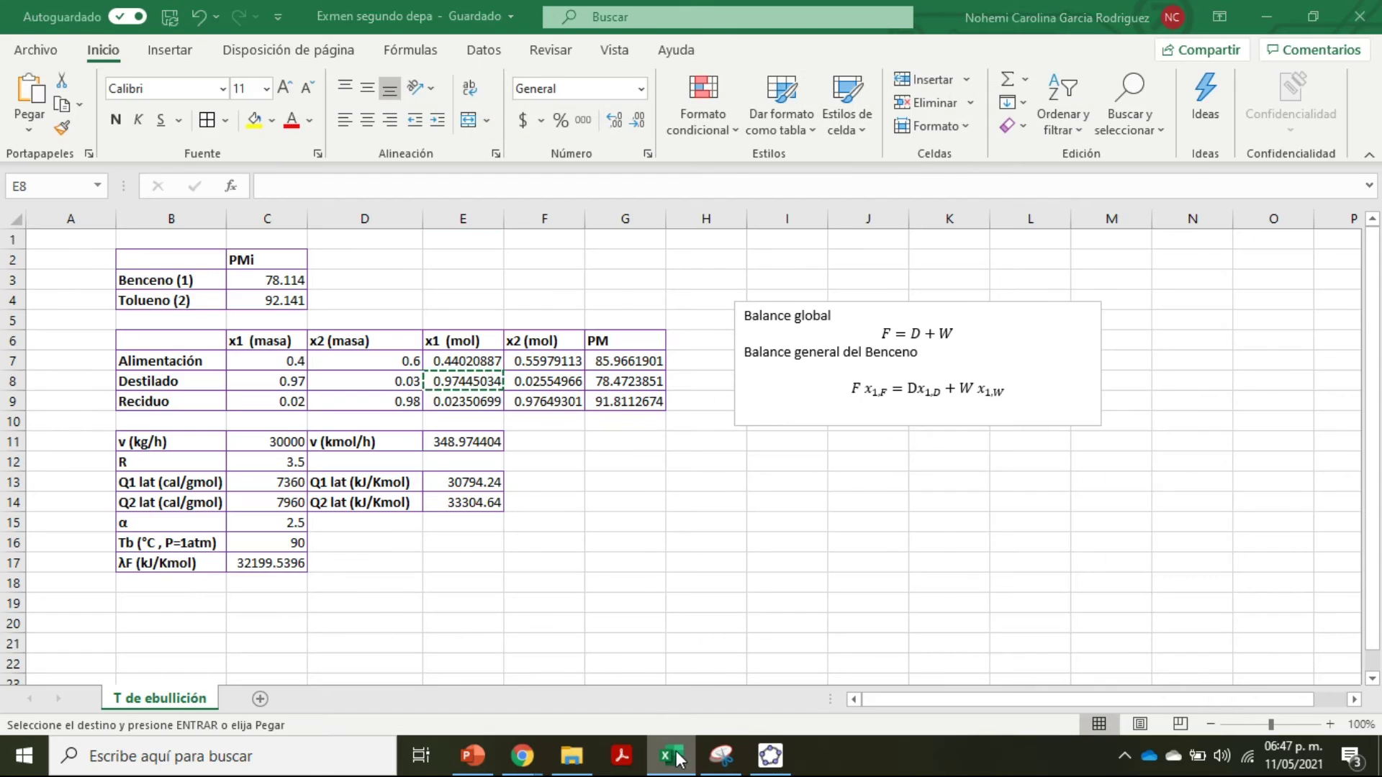
key("alt+Tab")
left_click(370, 352)
left_click(432, 363)
left_click(184, 359)
type("x=0")
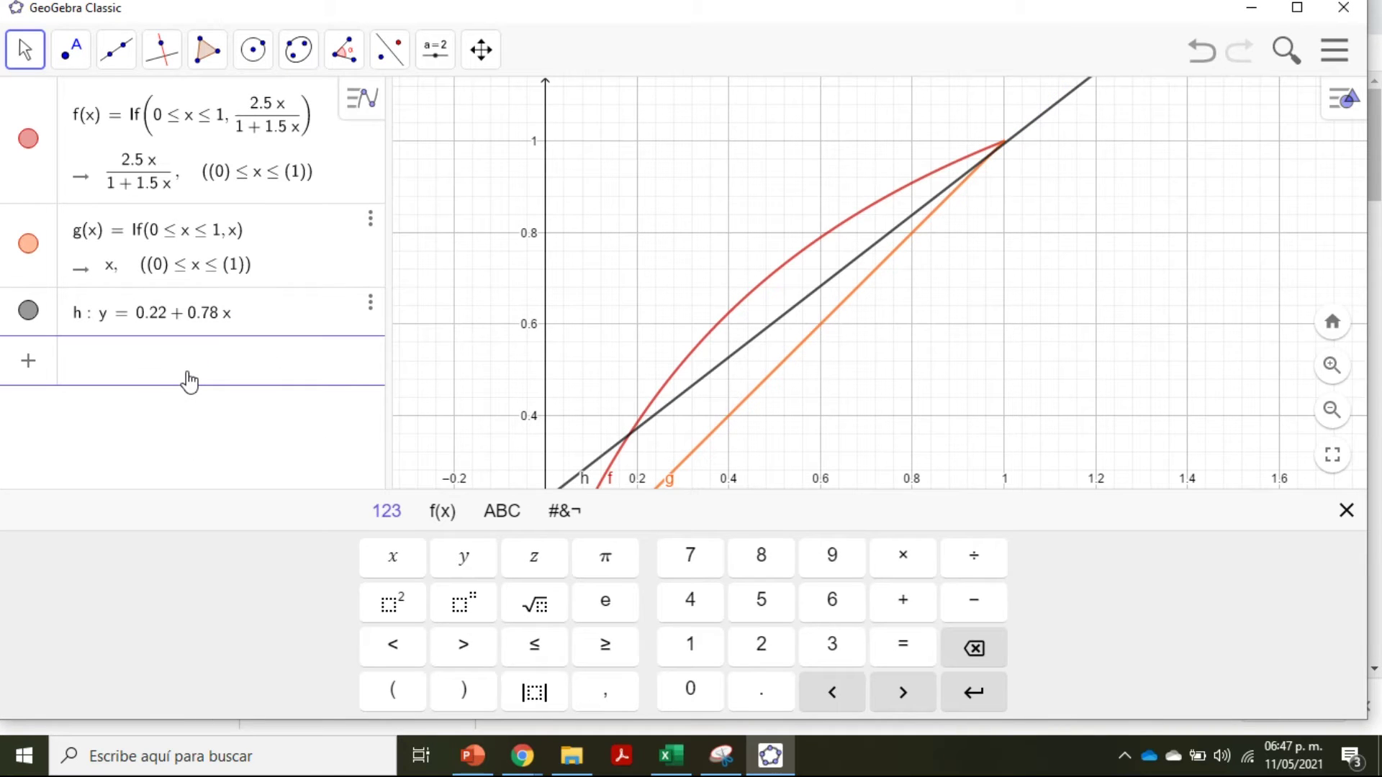
type(".4402")
key("Return")
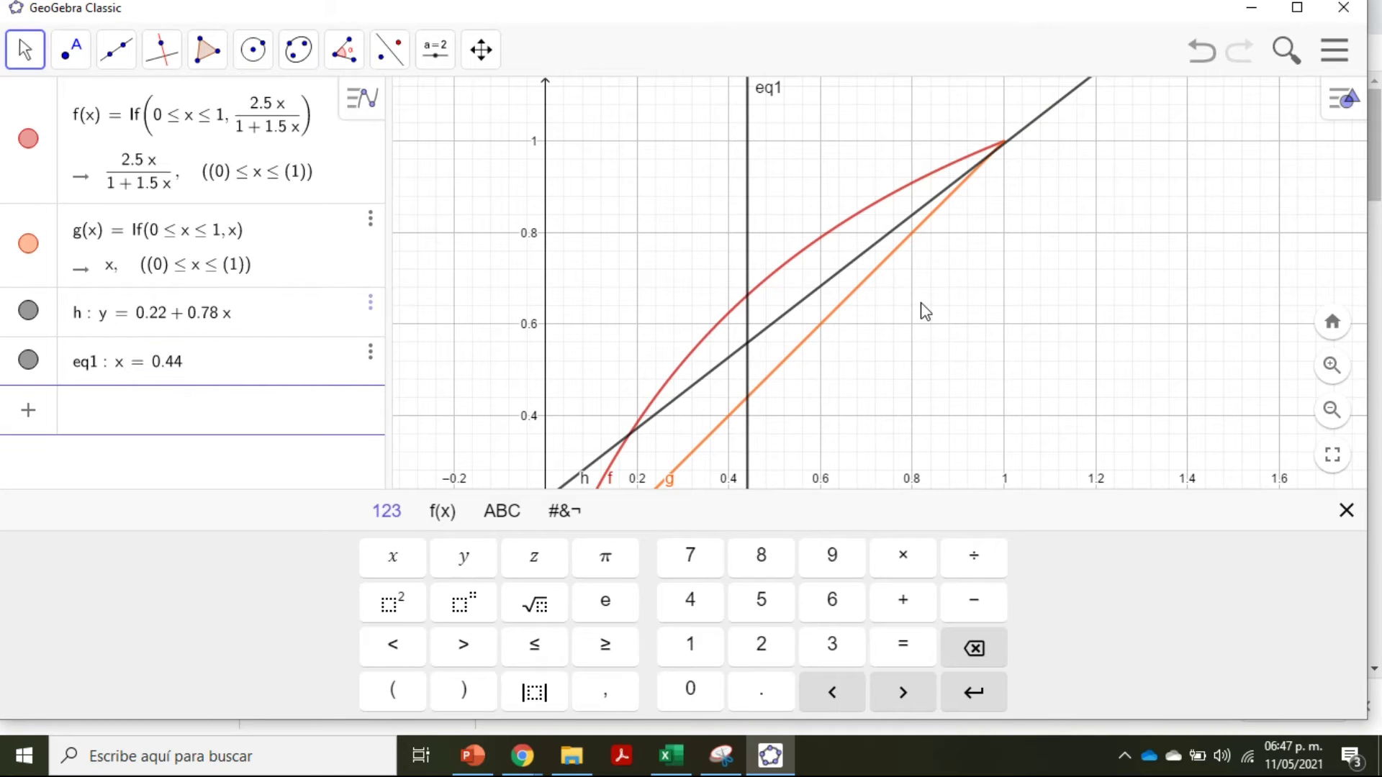
- Mark the intersections of the vertical line with line h and the diagonal, and of line h with the diagonal
left_click(90, 52)
mouse_move(113, 57)
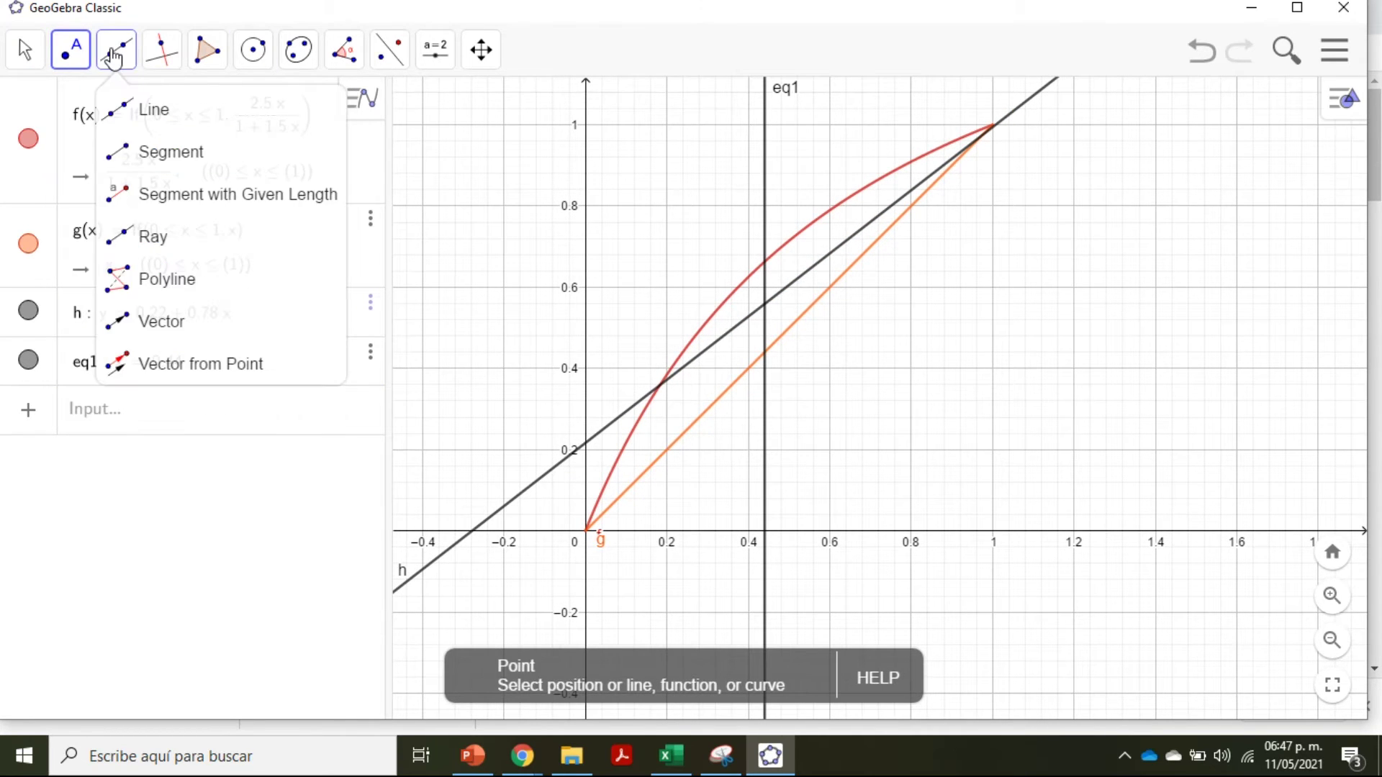
left_click(133, 235)
left_click(765, 306)
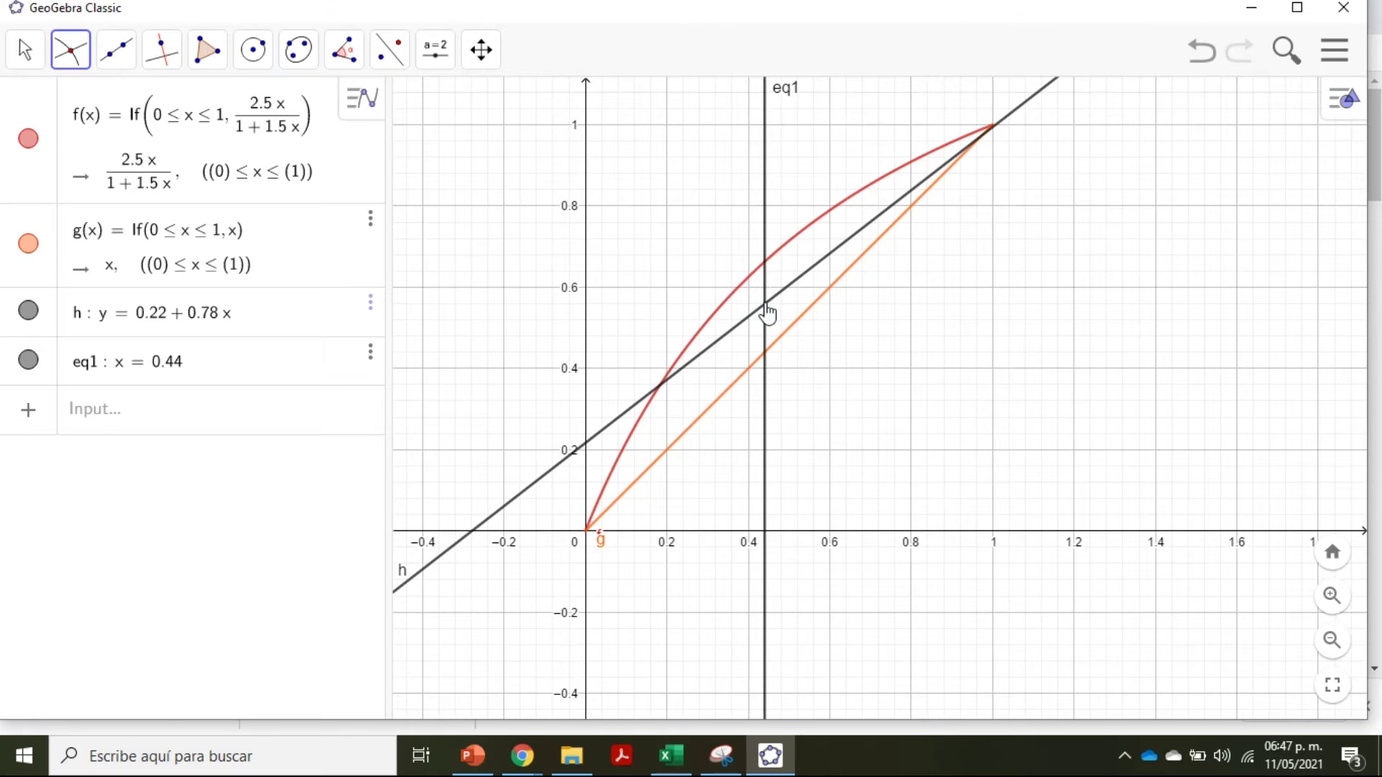
left_click(766, 355)
left_click(982, 137)
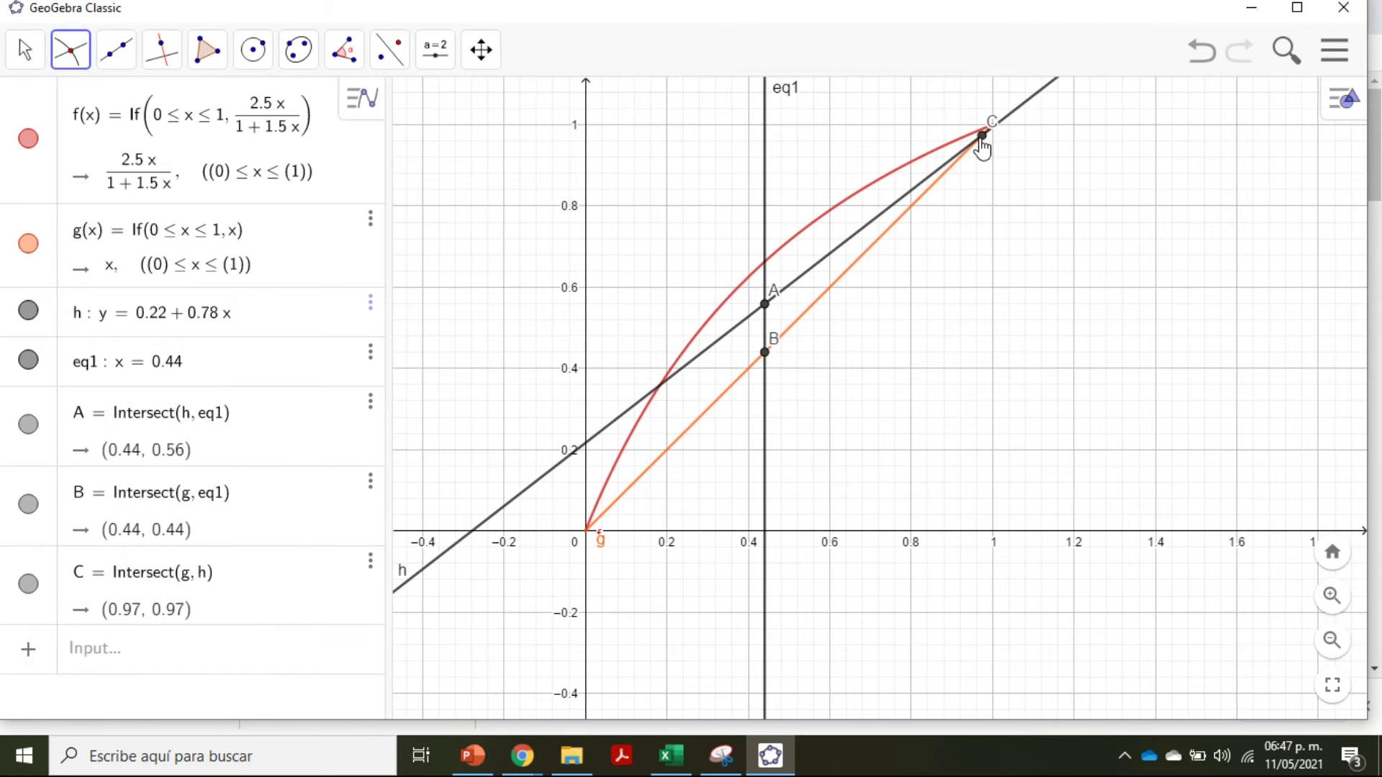
left_click(900, 192)
- Draw segments from point A to point B and from point A to point C
mouse_move(124, 43)
left_click(170, 152)
left_click(765, 304)
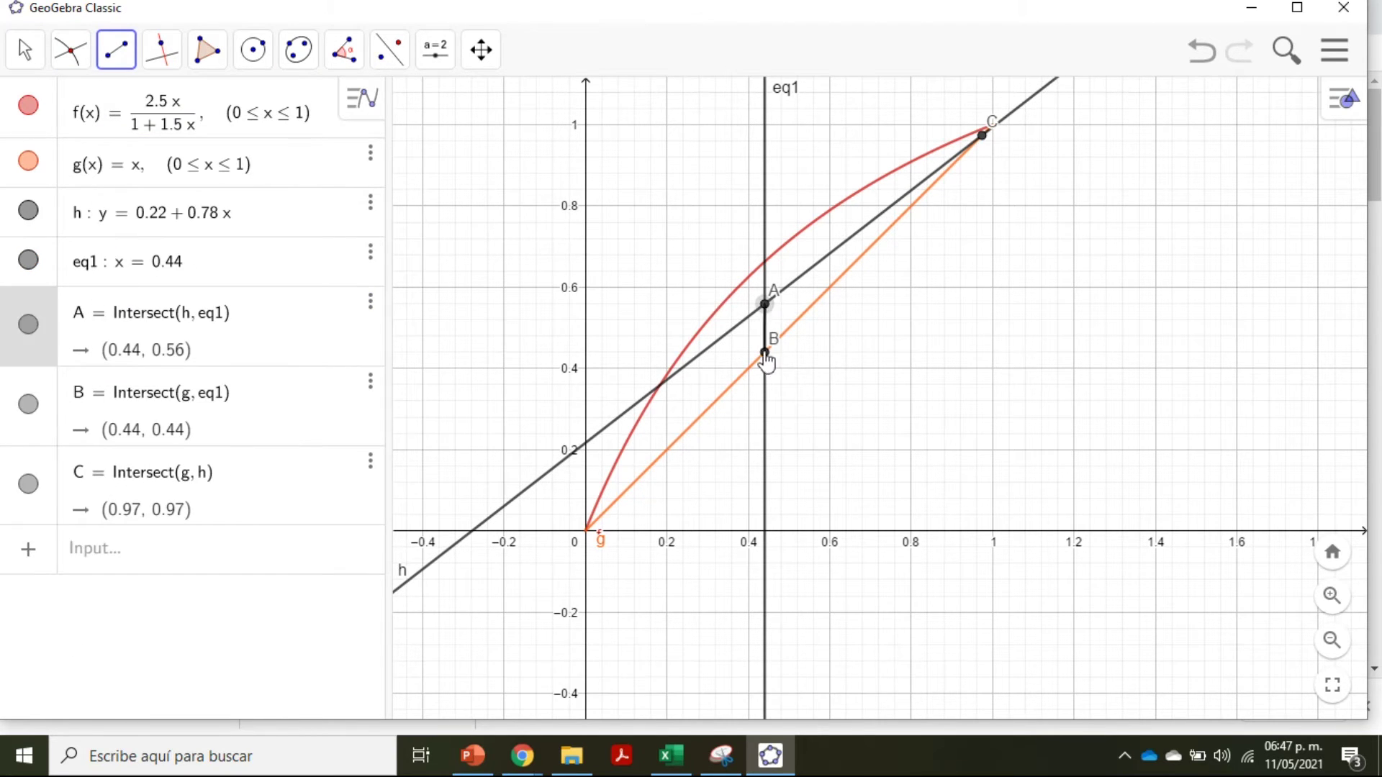
left_click(765, 353)
left_click(765, 305)
left_click(983, 137)
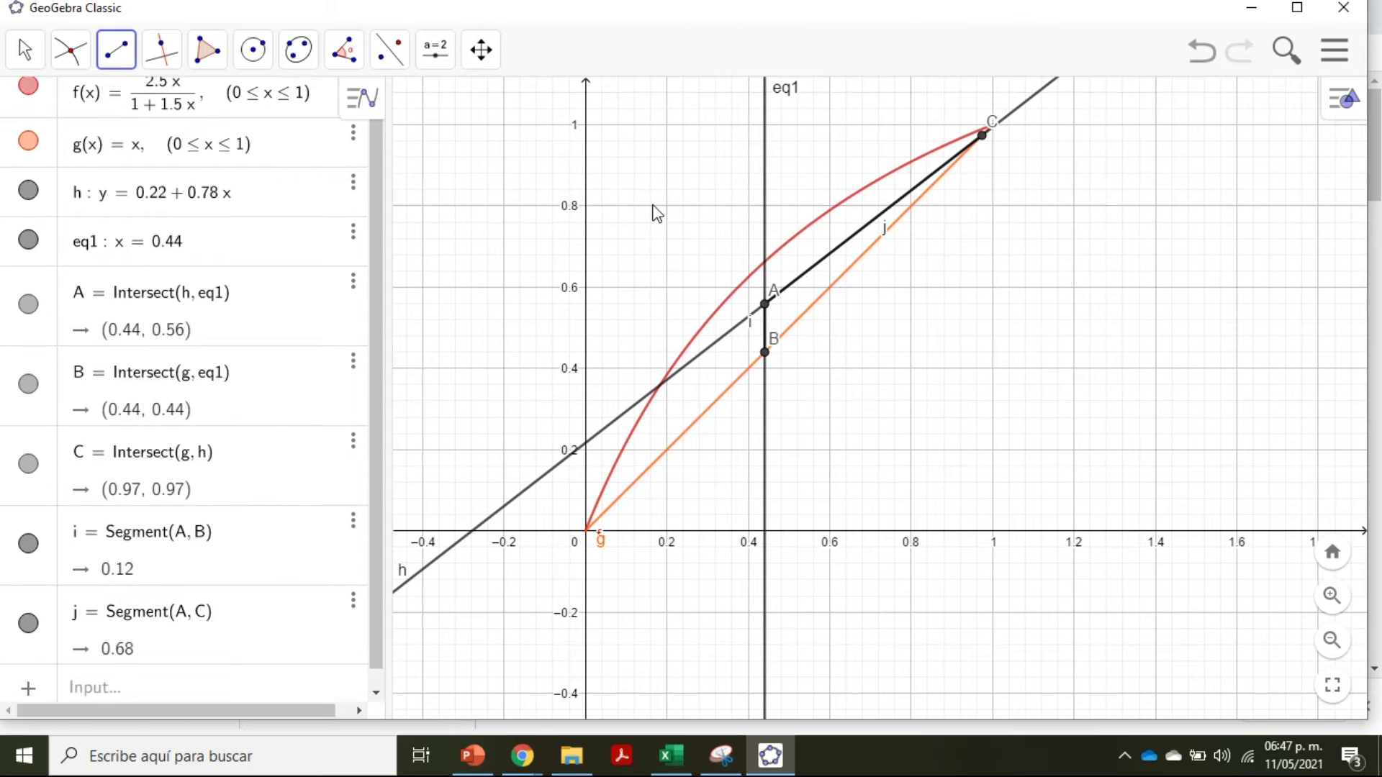
- Try to hide the vertical feed line, points A and B, and the full operating line h
key("Escape")
right_click(765, 200)
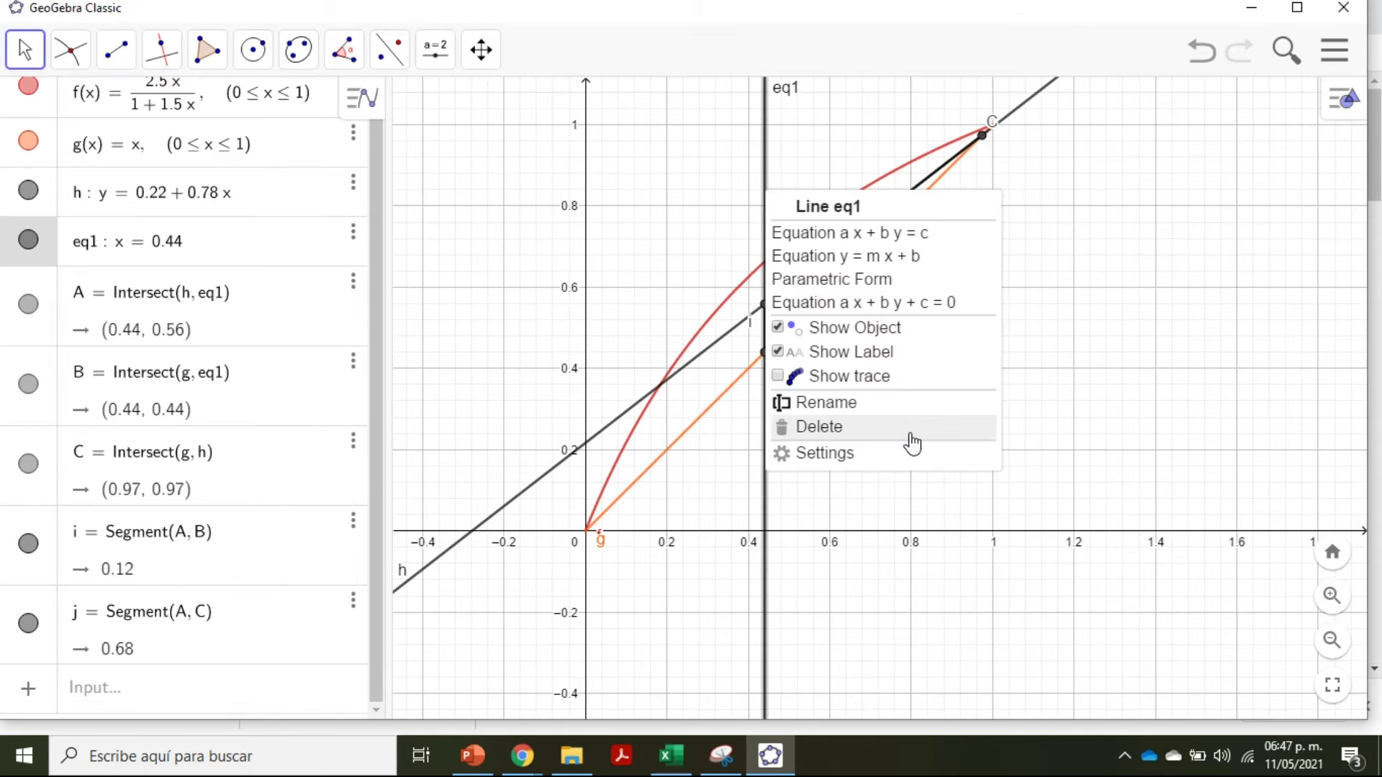
left_click(849, 330)
right_click(813, 267)
left_click(892, 305)
right_click(765, 305)
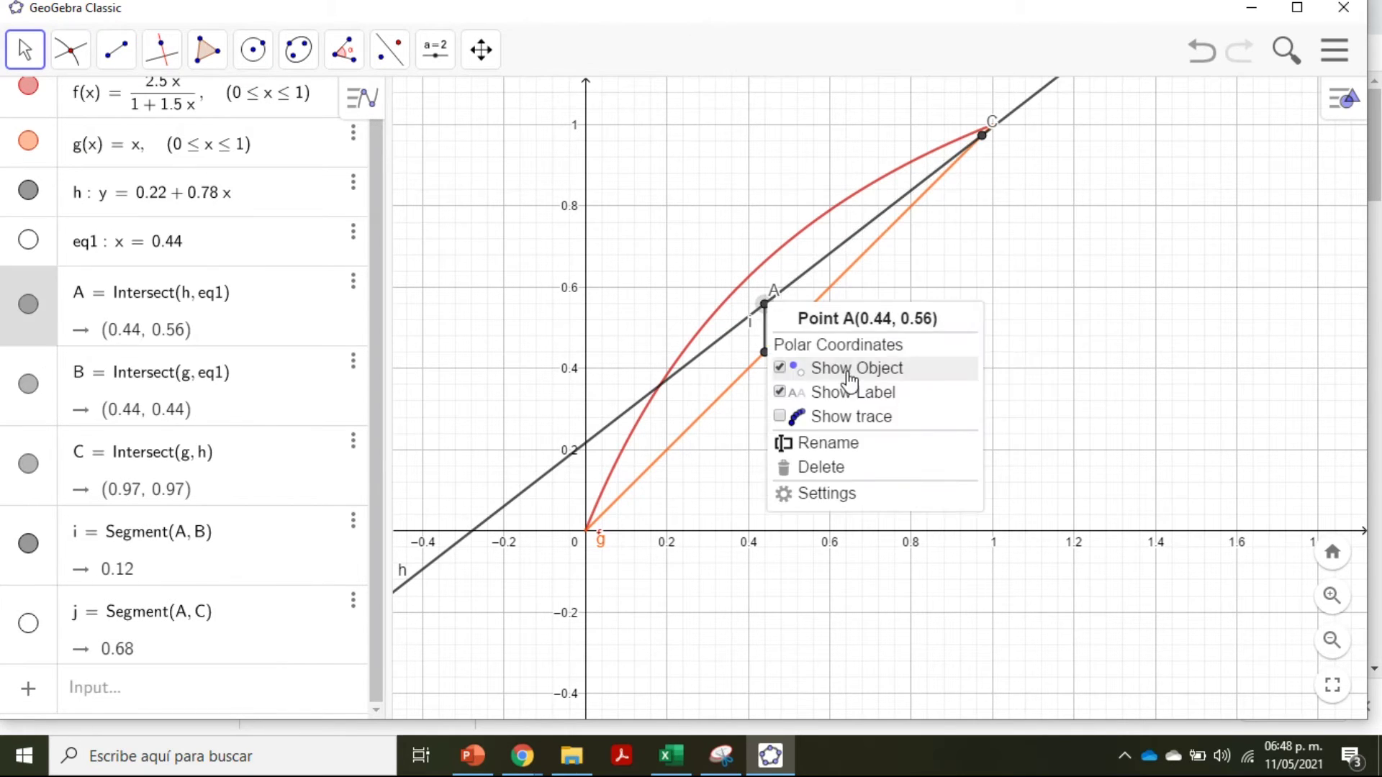
left_click(848, 367)
right_click(765, 354)
left_click(835, 421)
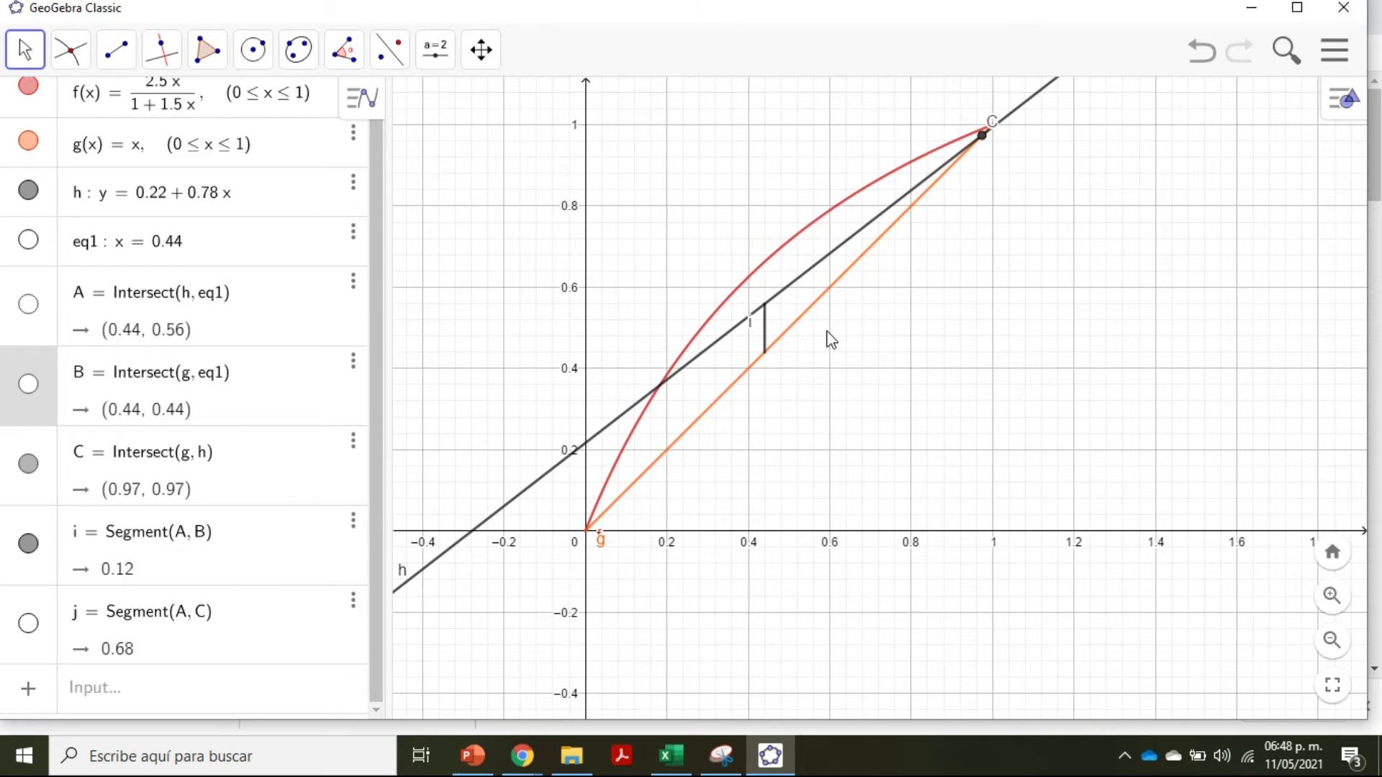
right_click(796, 288)
left_click(852, 426)
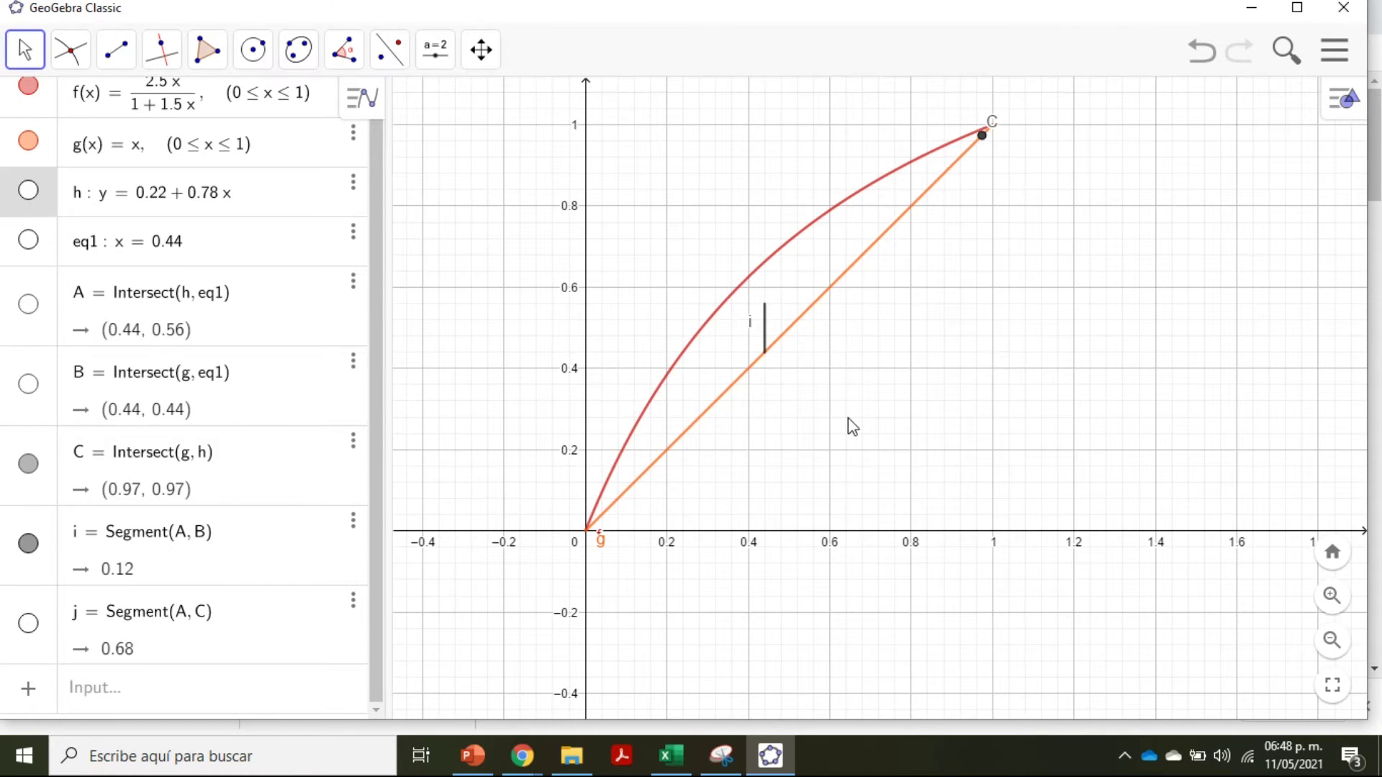
- Undo the last visibility changes to the construction objects
left_click(1201, 52)
left_click(1201, 52)
left_click(1201, 52)
left_click(1201, 52)
- Hide the vertical feed line, the full operating line h and point A
right_click(763, 171)
left_click(867, 299)
right_click(712, 342)
left_click(773, 477)
right_click(765, 303)
left_click(805, 338)
- Hide point B and the labels of segments AB and AC
right_click(765, 325)
left_click(831, 388)
right_click(765, 352)
left_click(799, 390)
right_click(828, 254)
left_click(859, 321)
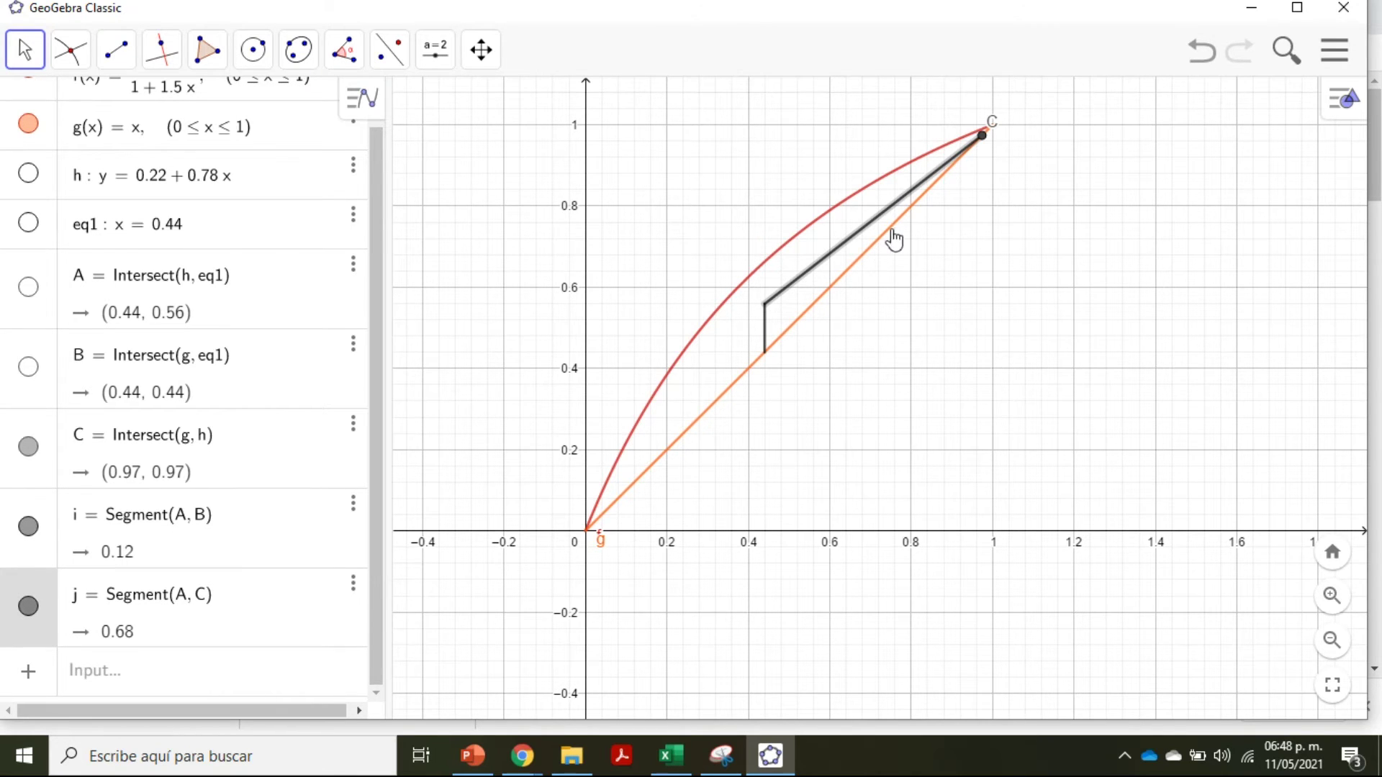
- Check the residue's benzene mole fraction in the Excel sheet and return to GeoGebra
left_click(113, 51)
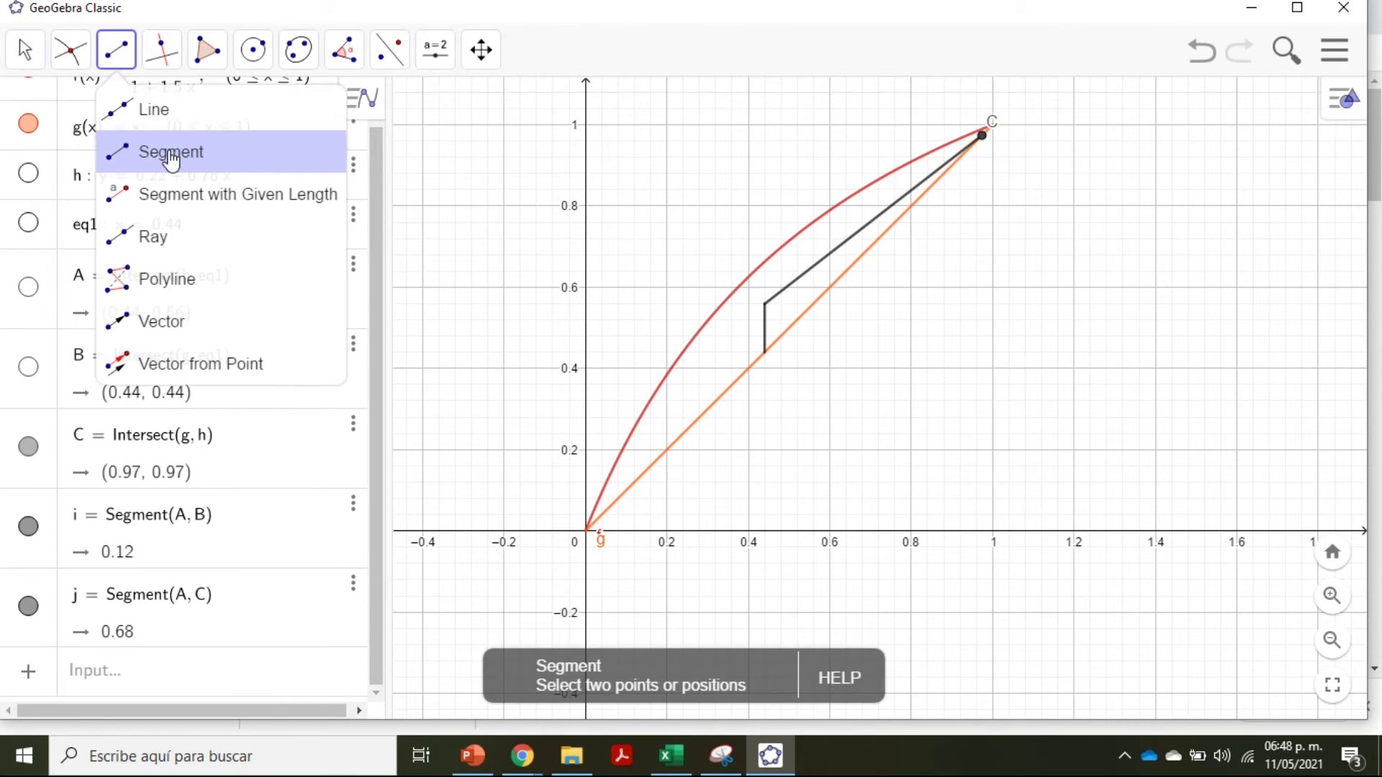
left_click(226, 665)
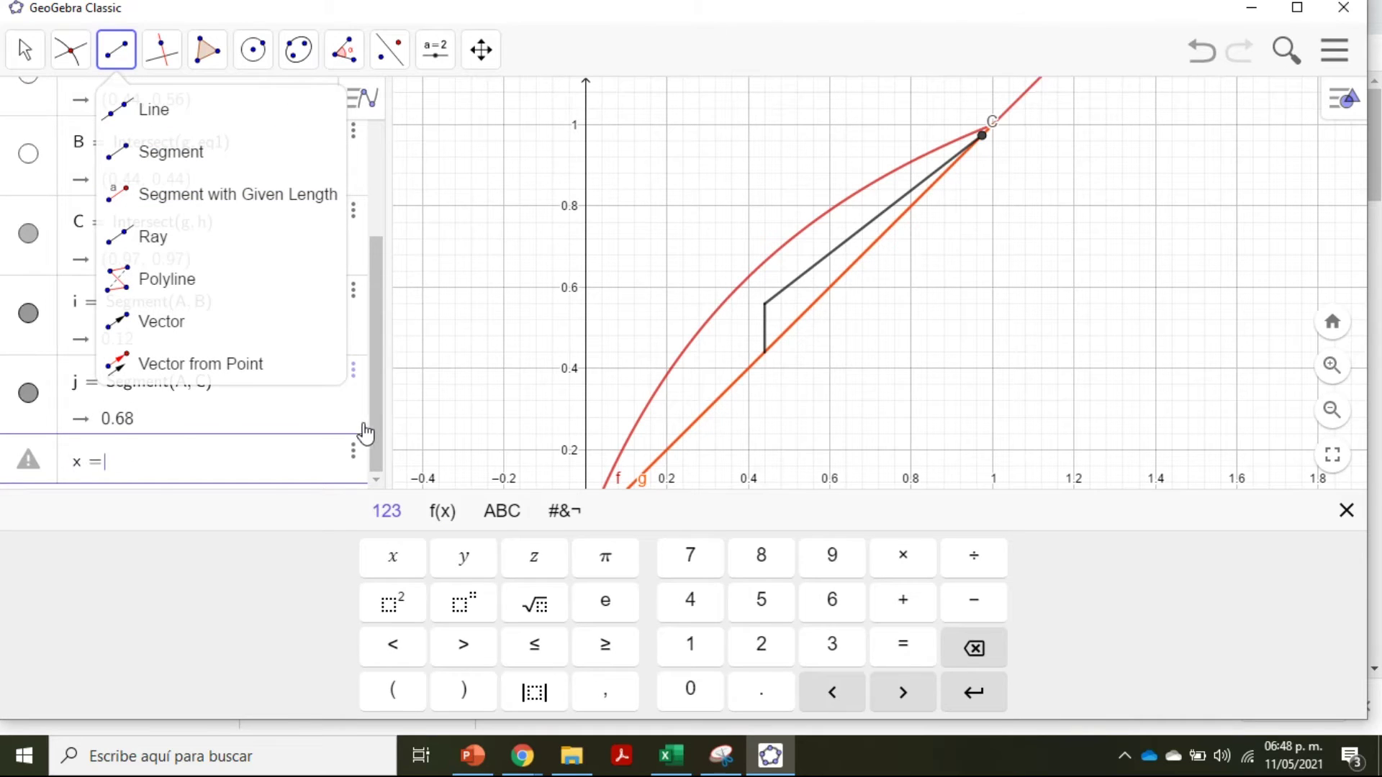
left_click(670, 755)
key("alt+Tab")
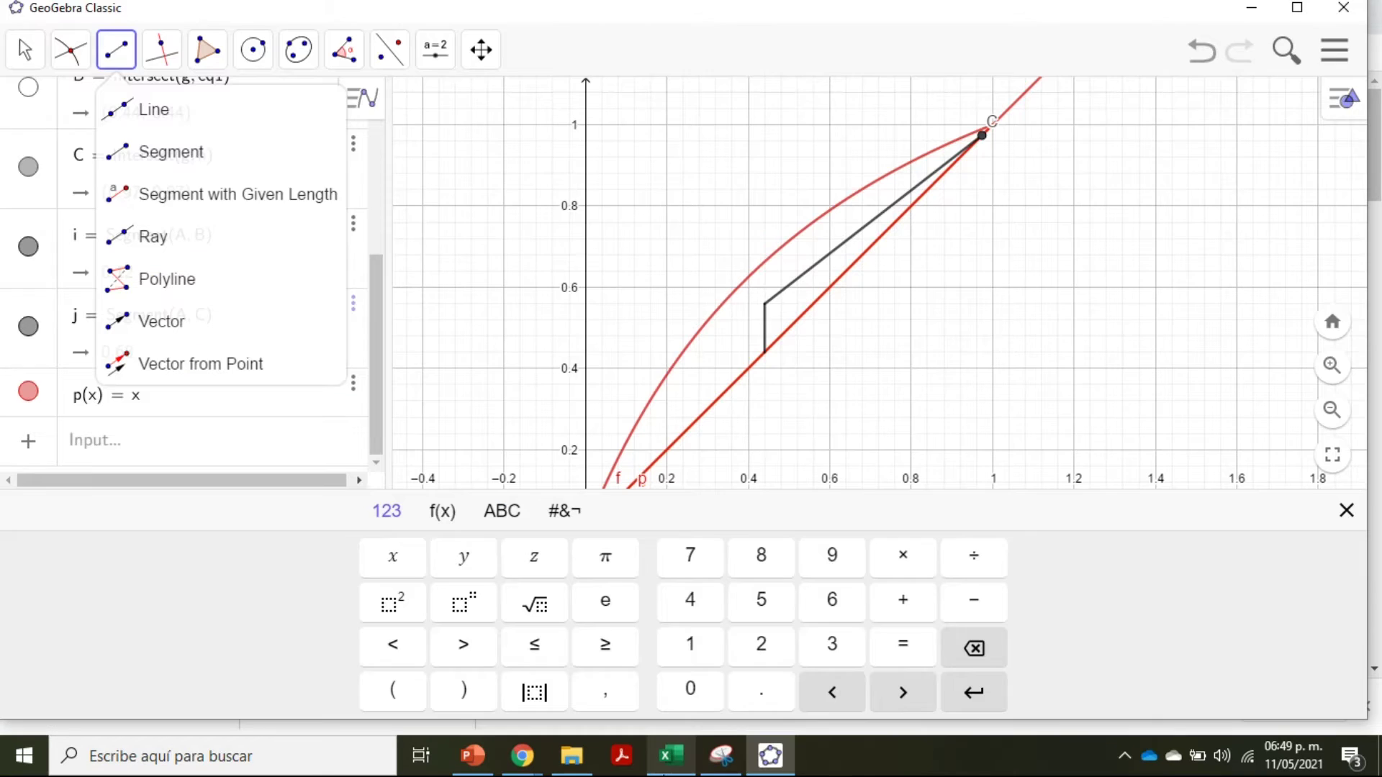
left_click(353, 383)
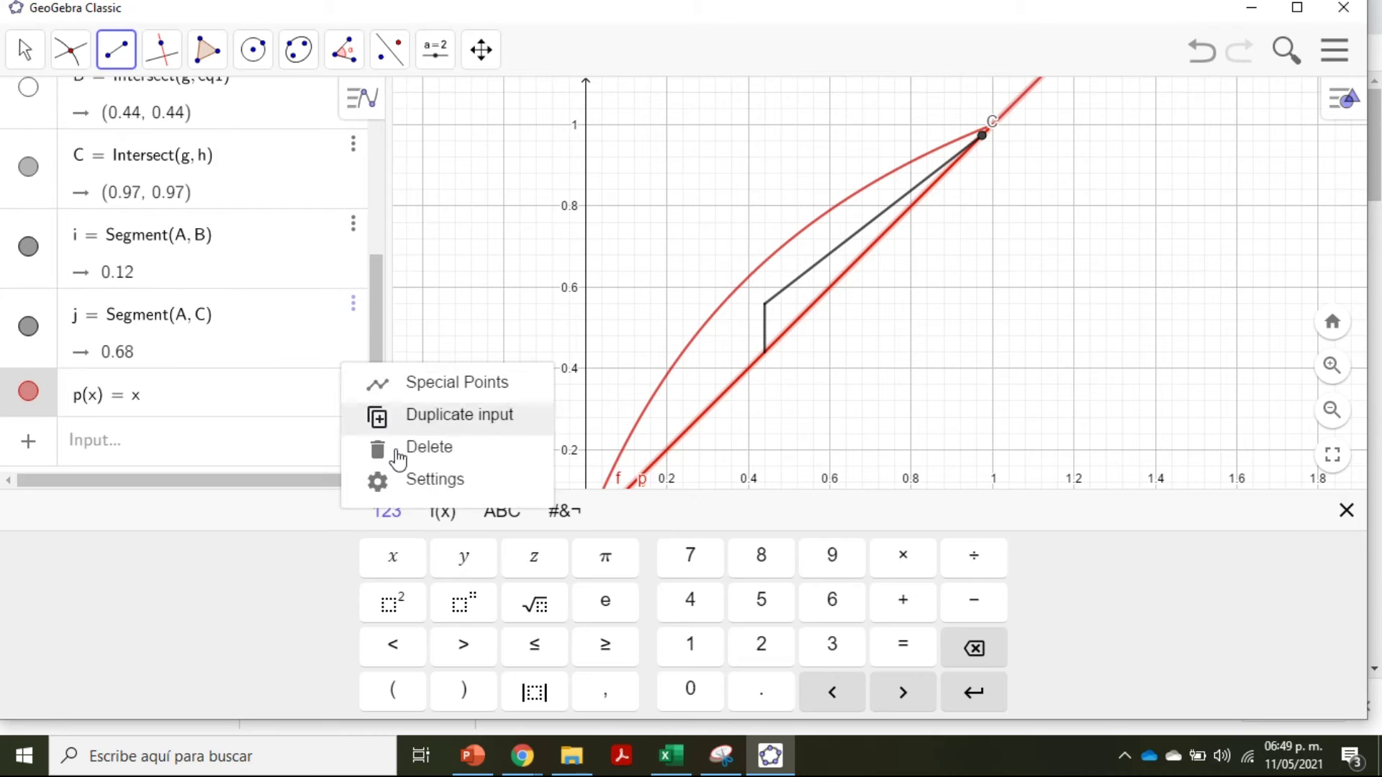
left_click(397, 450)
type("235")
key("Return")
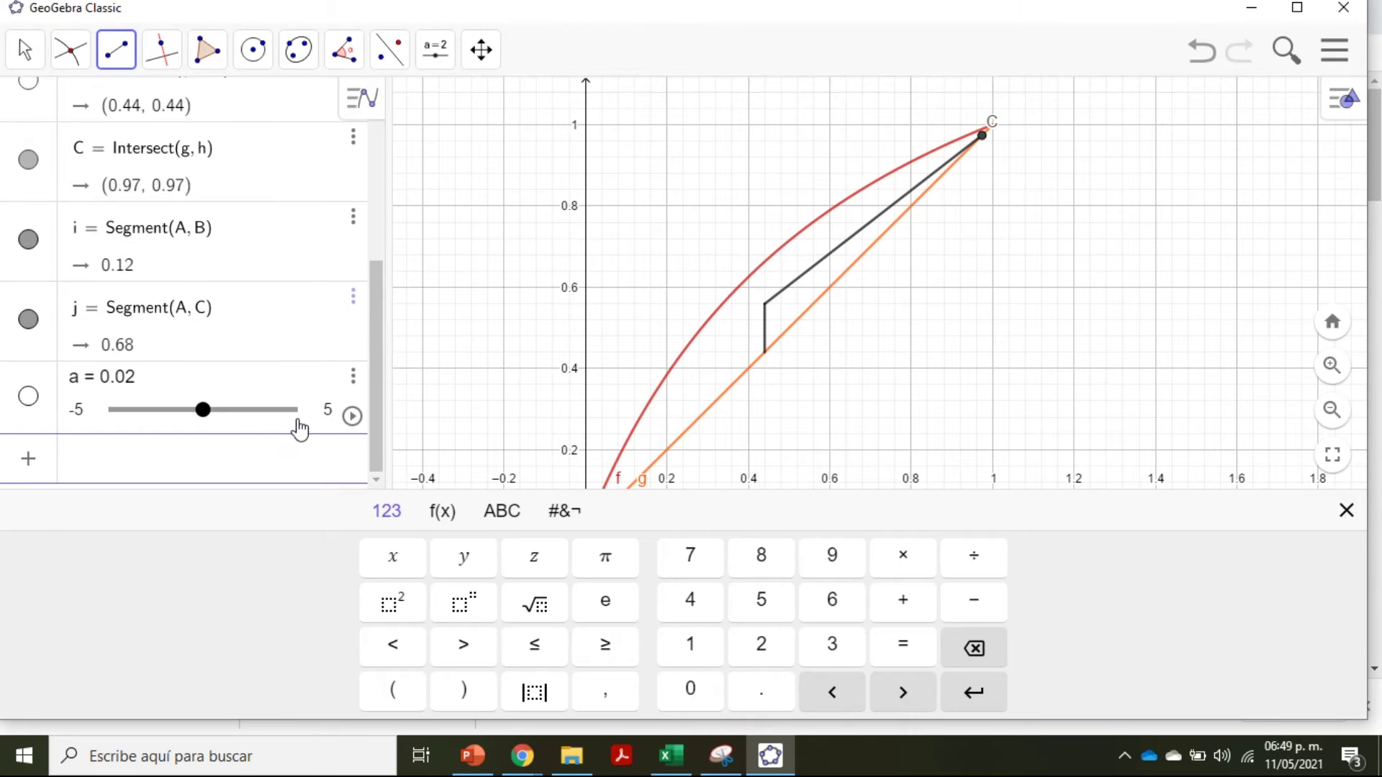
left_click(352, 414)
left_click(382, 439)
left_click(346, 580)
left_click(401, 626)
- Plot the vertical line x = 0.023 for the residue composition
left_click(287, 468)
type("x=0.023")
key("Return")
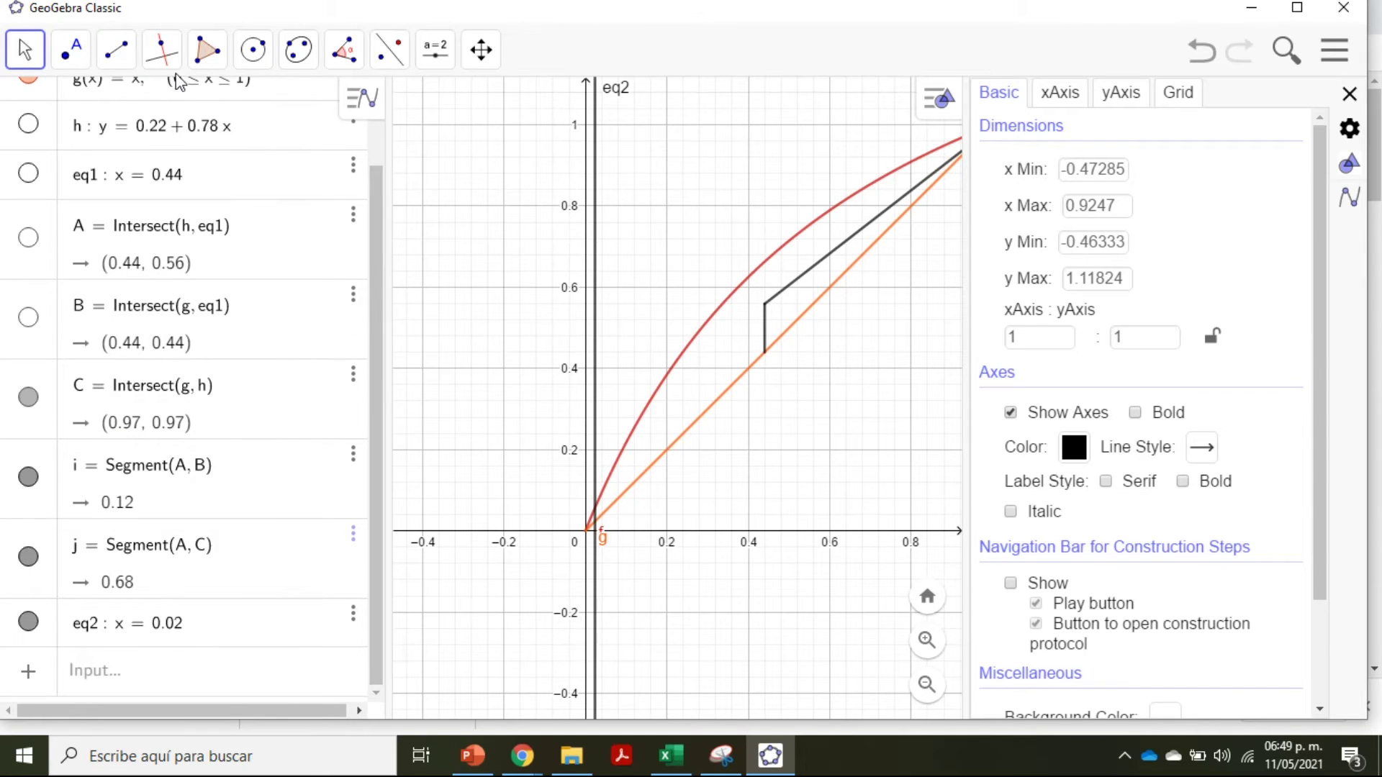
- Mark the intersection of the residue's vertical line with the diagonal g
left_click(71, 48)
left_click(119, 235)
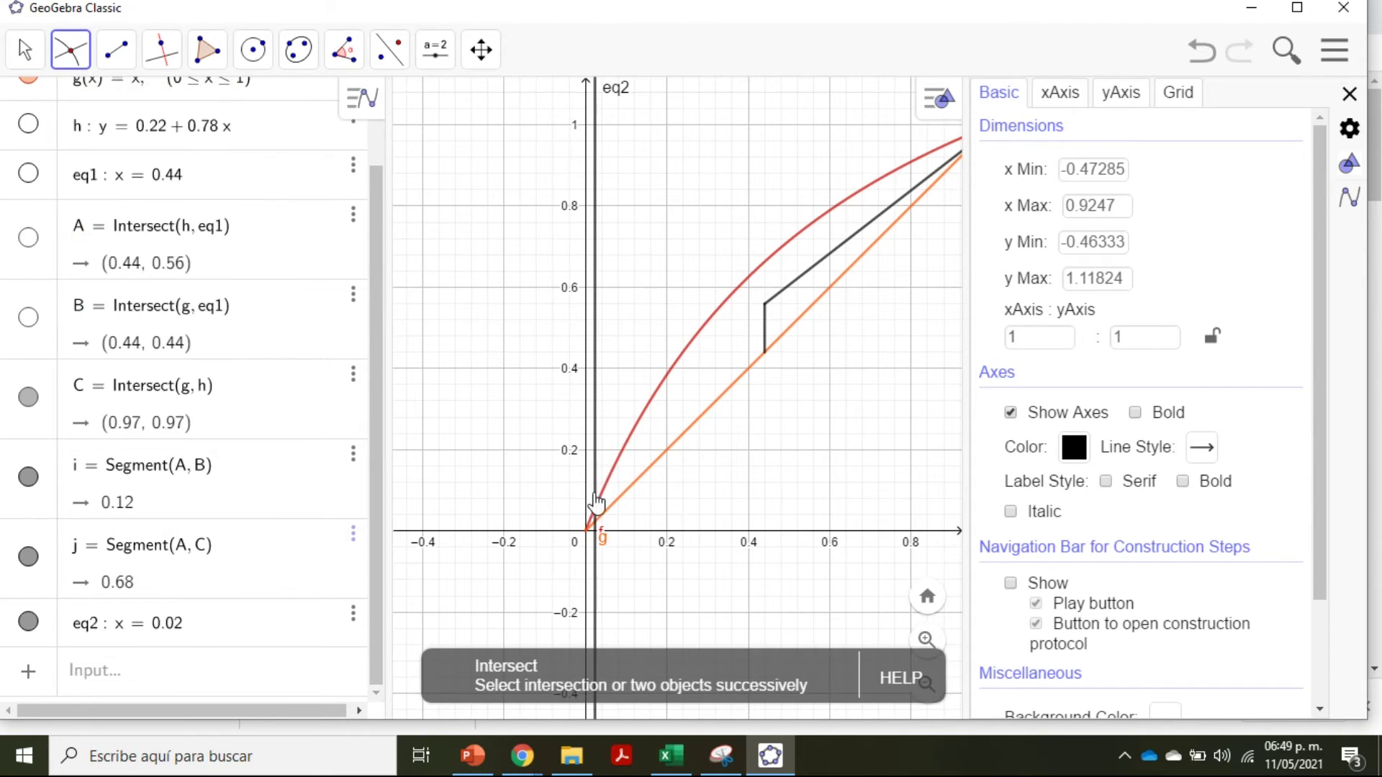
left_click(598, 535)
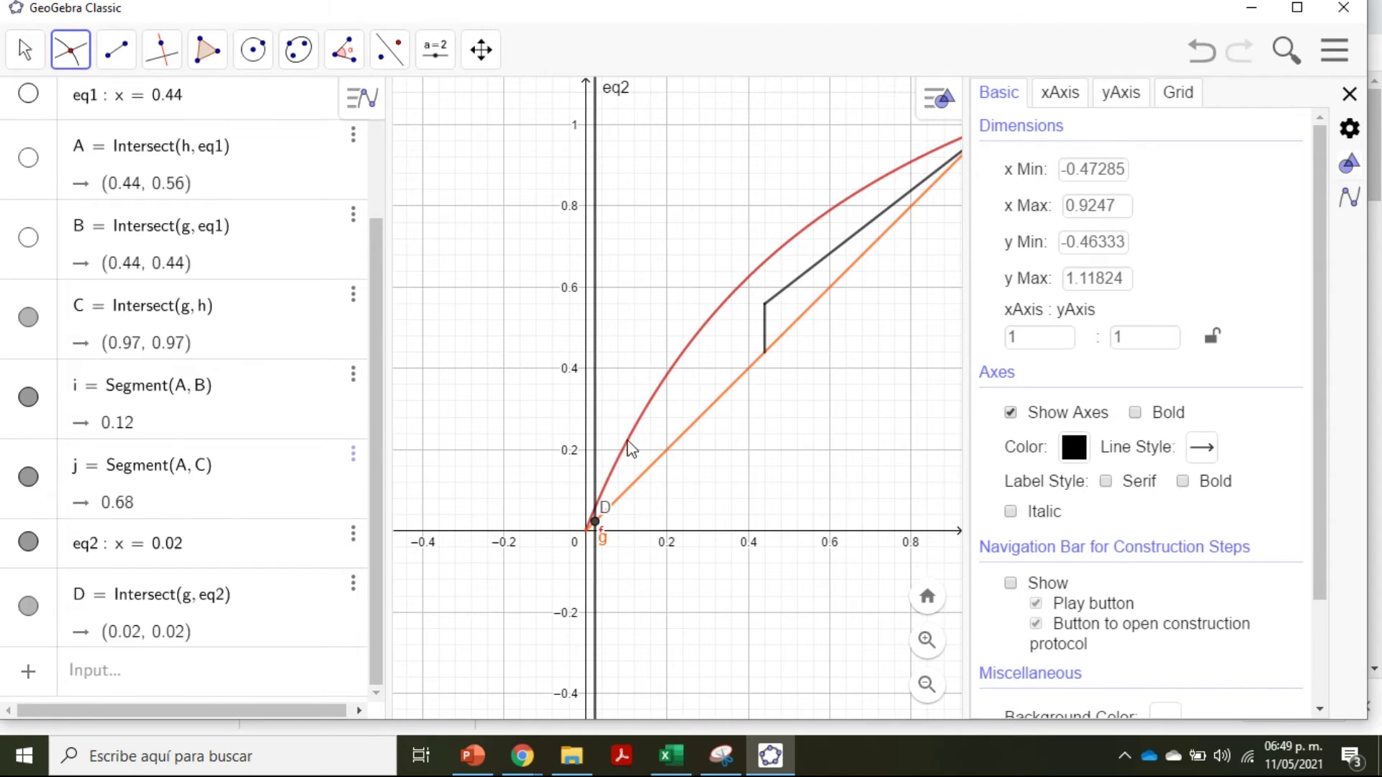
- Draw a segment from point D to the upper end of segment AB, where it meets segment AC
left_click(113, 50)
left_click(161, 322)
left_click(598, 521)
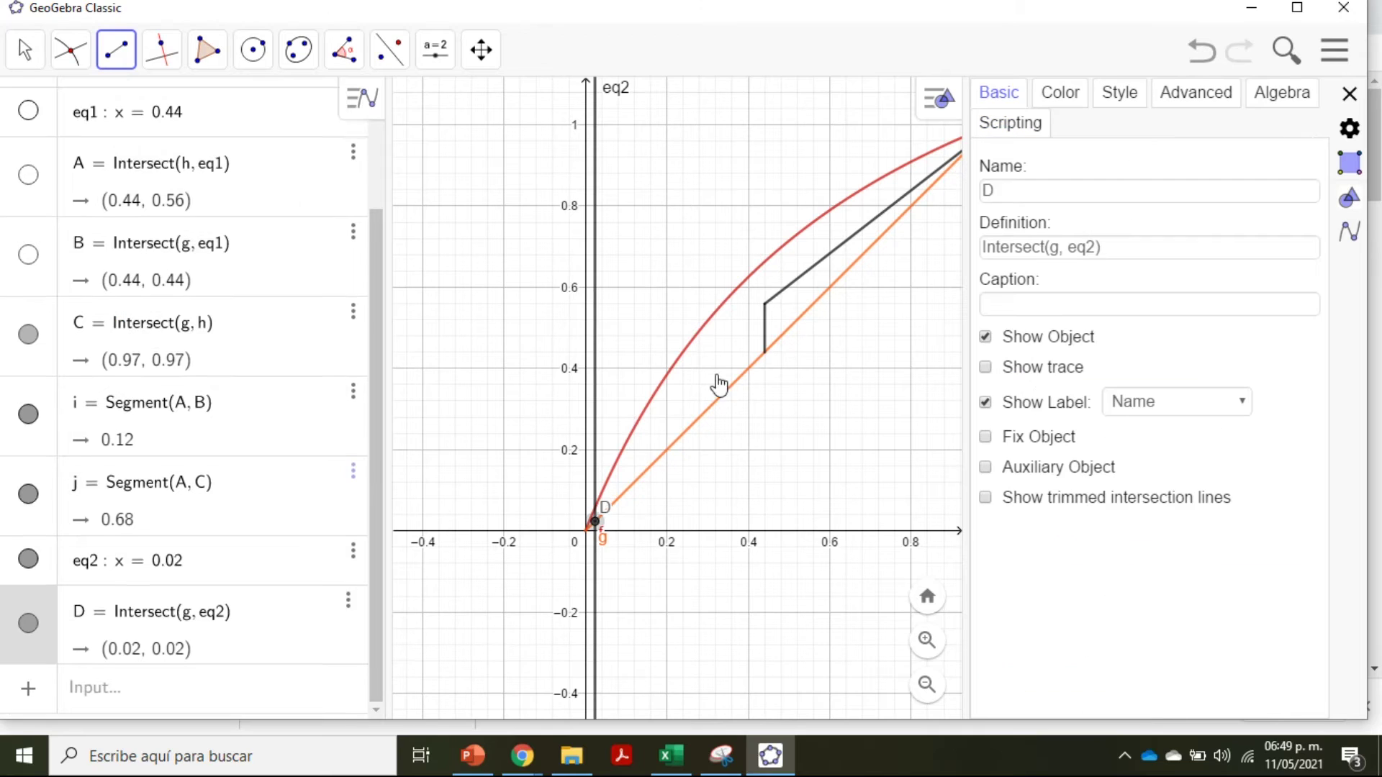
left_click(765, 306)
left_click(765, 307)
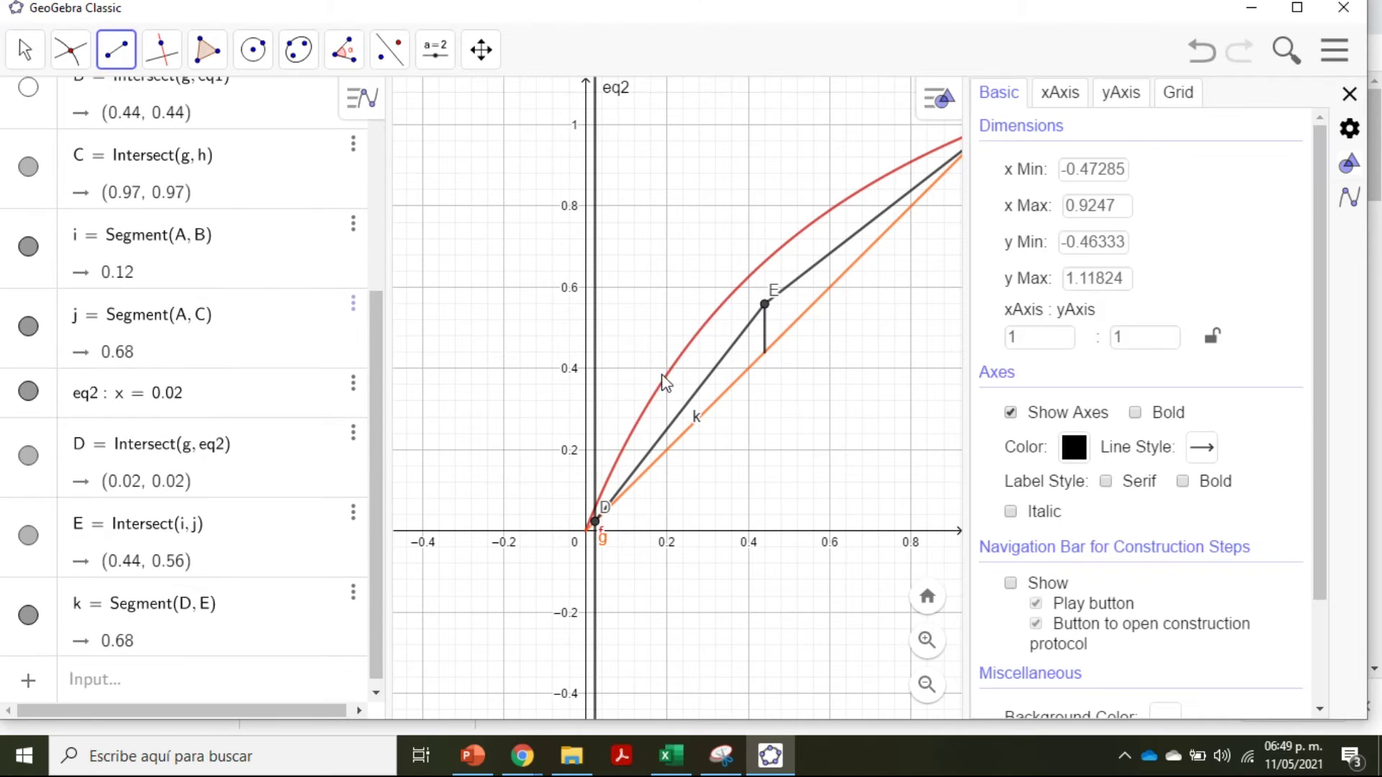
- Hide the residue's vertical line eq2
right_click(598, 388)
left_click(665, 520)
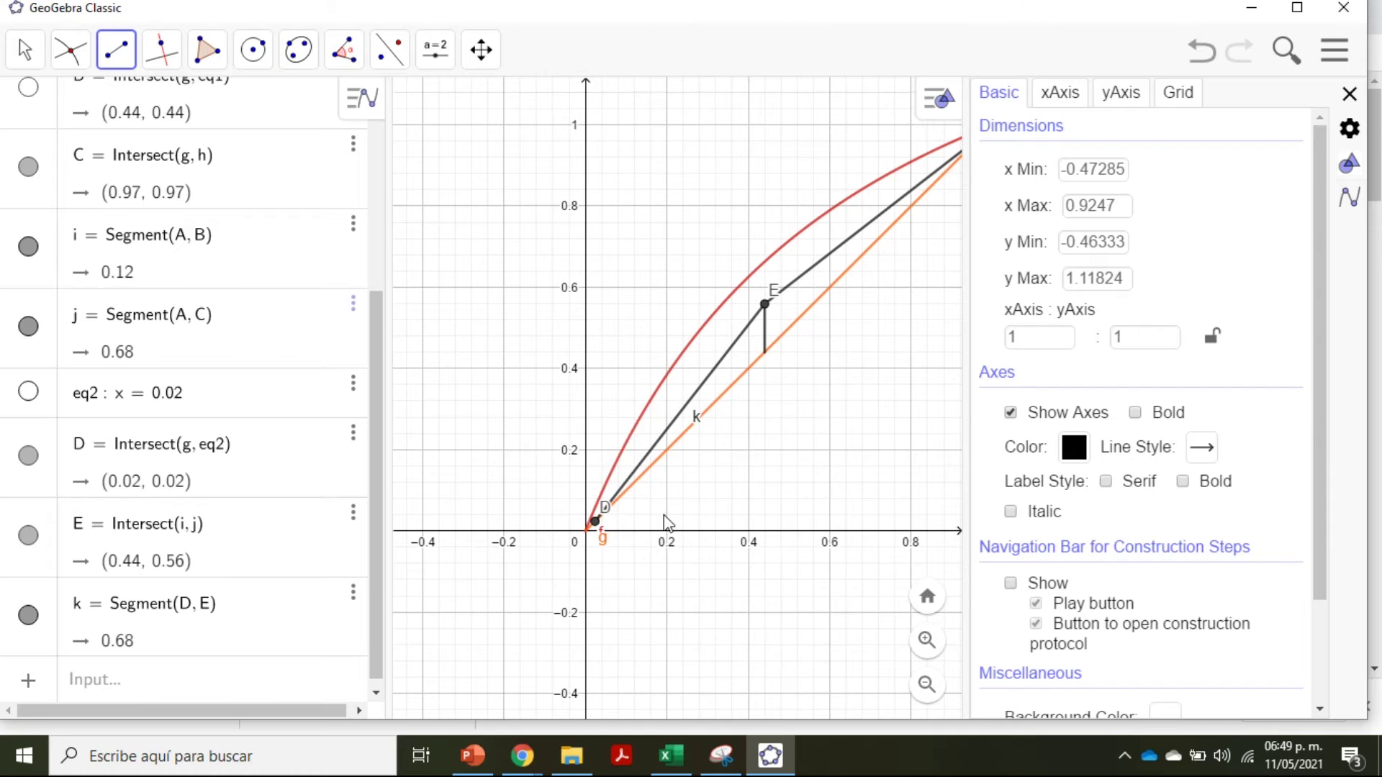
right_click(596, 526)
left_click(633, 574)
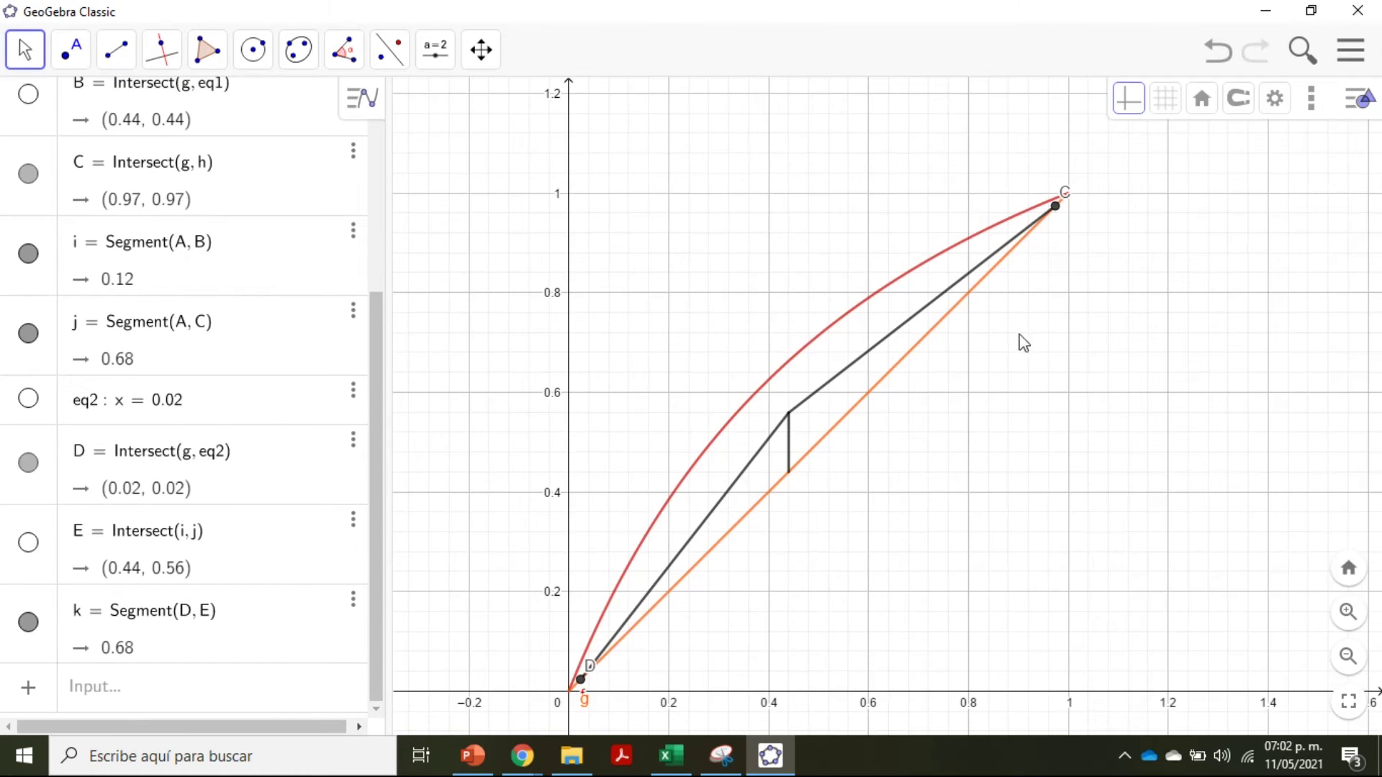
- Draw the first stage from point C horizontally to equilibrium curve f at about (0.94, 0.97), and vertically down to operating line j at about (0.94, 0.94)
scroll(1046, 238, "up", 15)
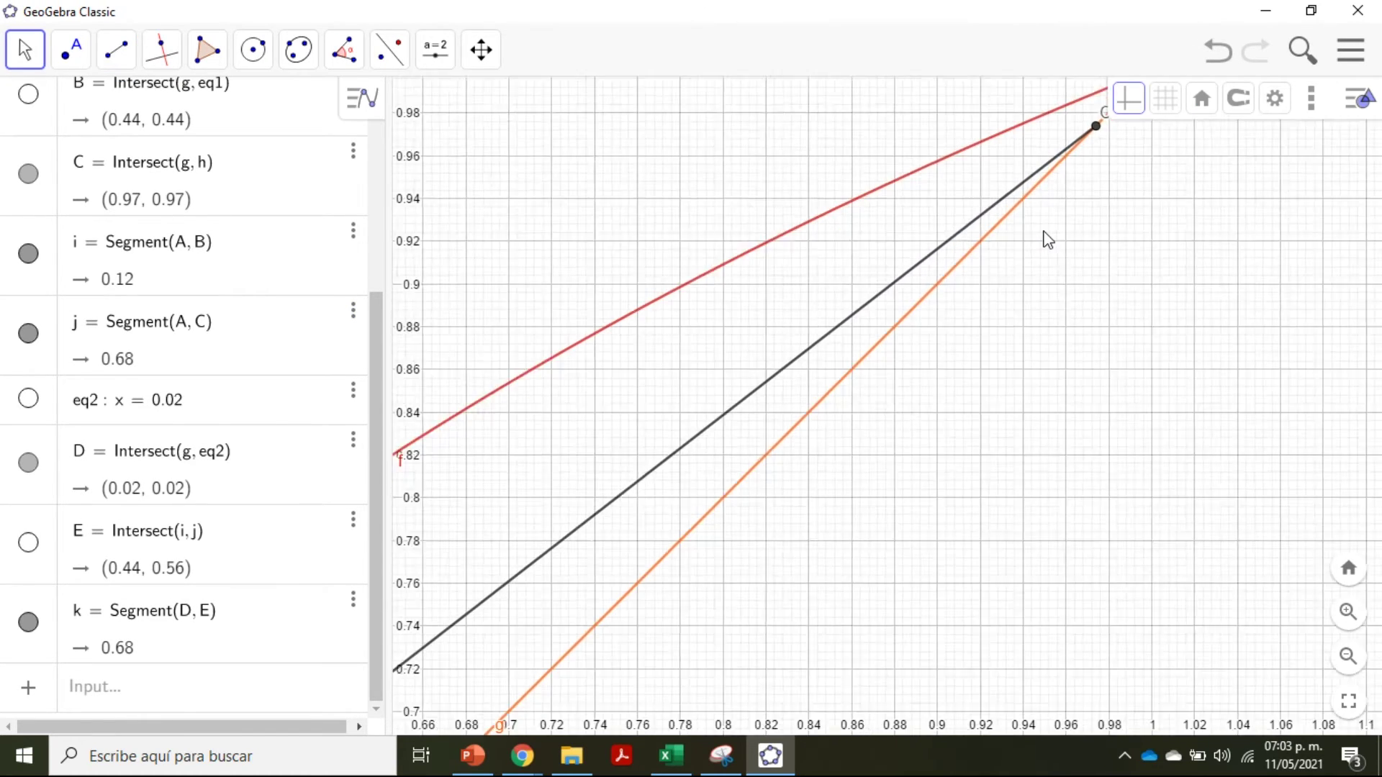
key("Escape")
left_click_drag(1064, 247, 1020, 256)
left_click(116, 49)
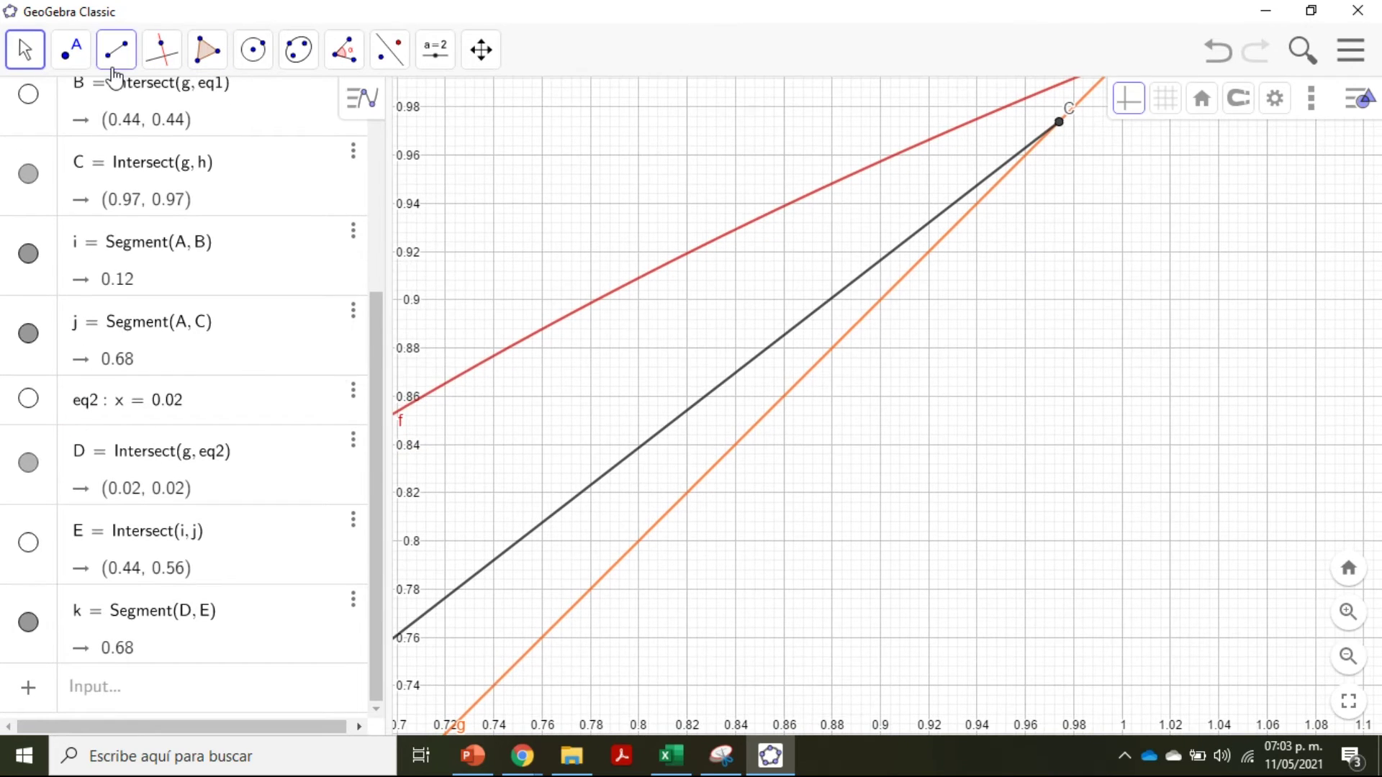
left_click(1059, 122)
left_click(965, 124)
left_click(966, 125)
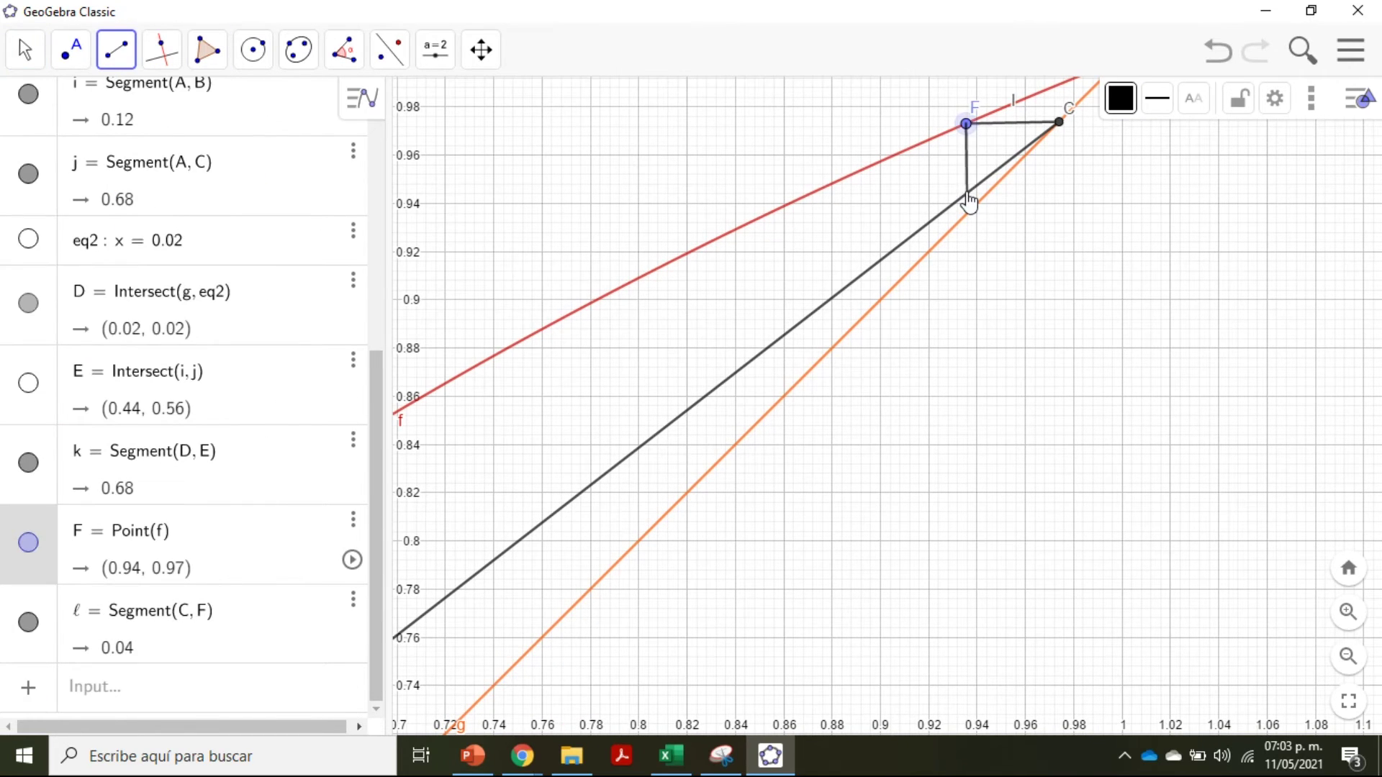
left_click(966, 194)
- Draw the second stage horizontally to curve f at about (0.87, 0.94), and vertically down to line j at about (0.87, 0.89)
left_click(965, 195)
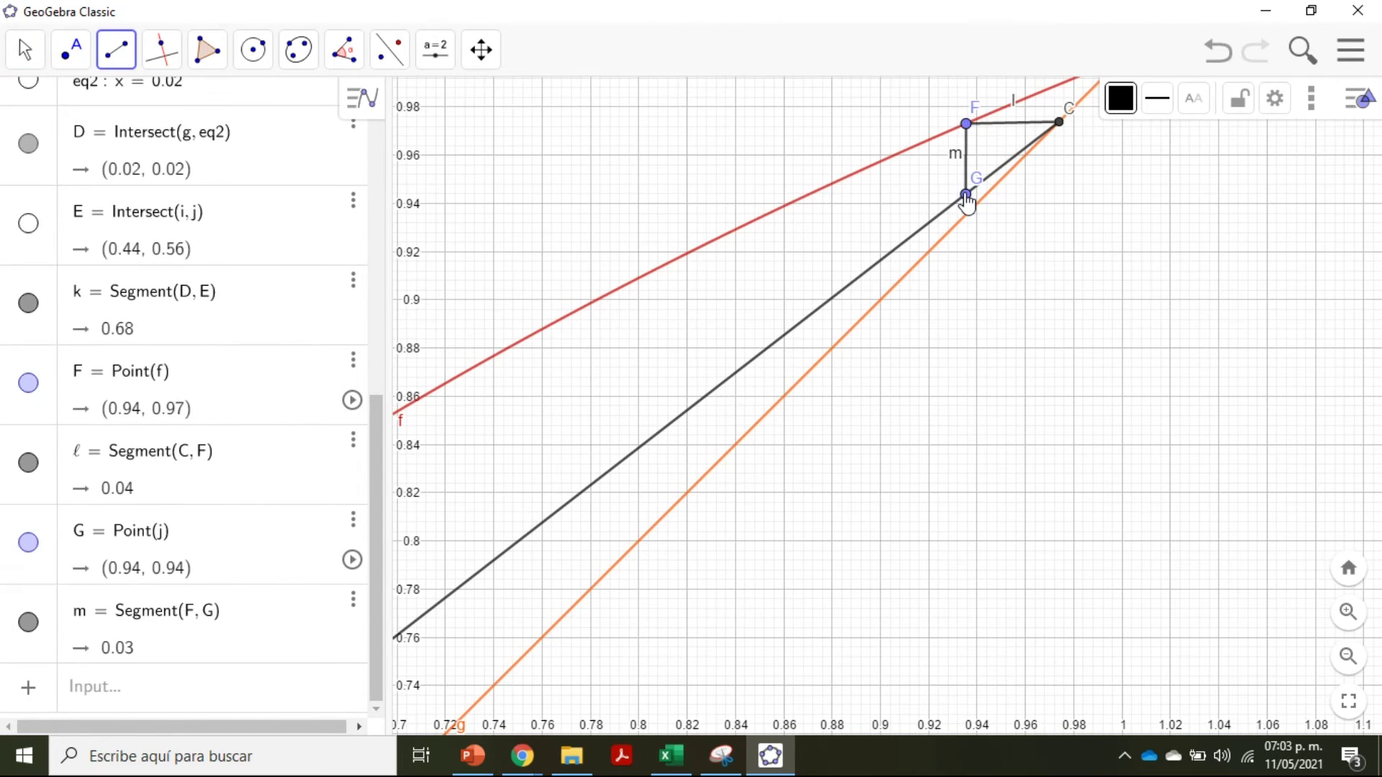
left_click(806, 195)
left_click(807, 195)
left_click(807, 317)
- Draw the third stage horizontally to curve f at about (0.77, 0.89), and vertically down to line j at about (0.77, 0.81)
left_click(807, 317)
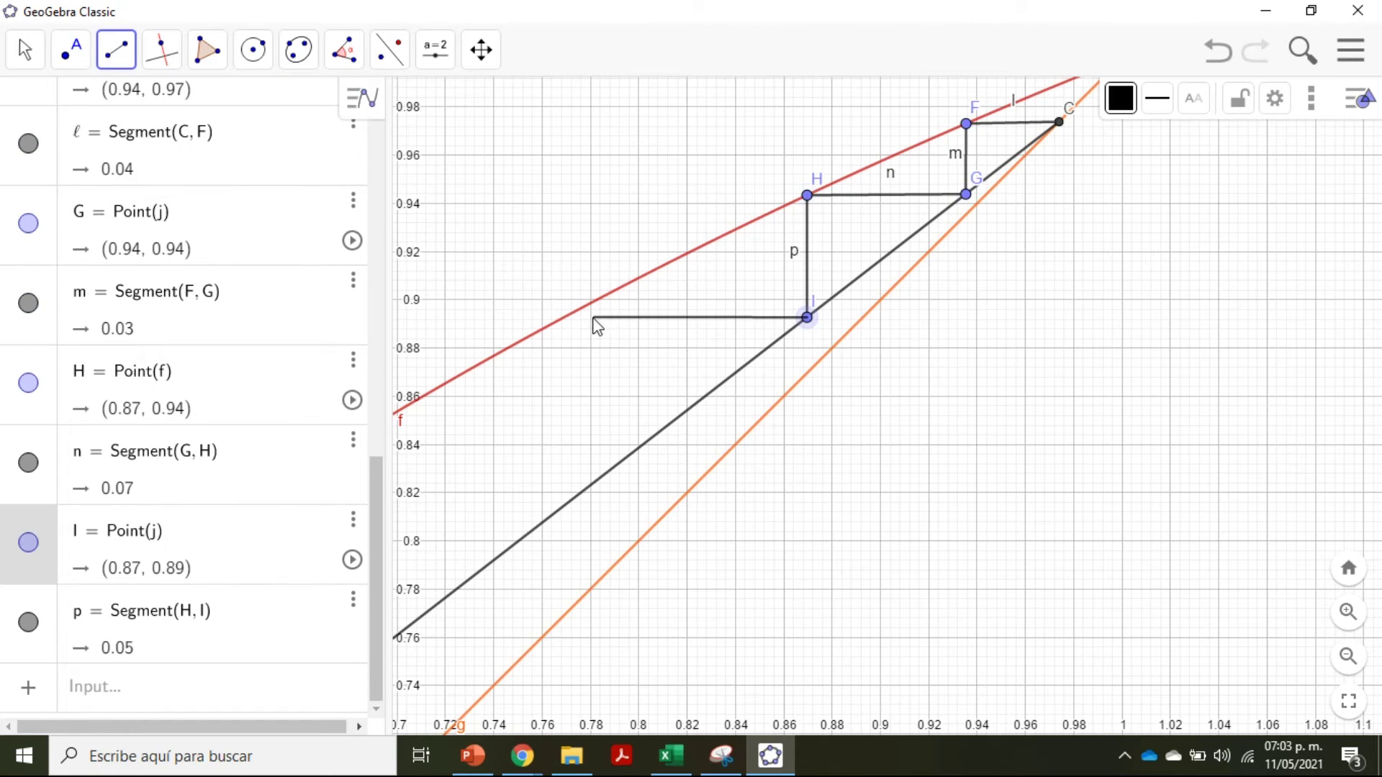
left_click(564, 317)
left_click(564, 318)
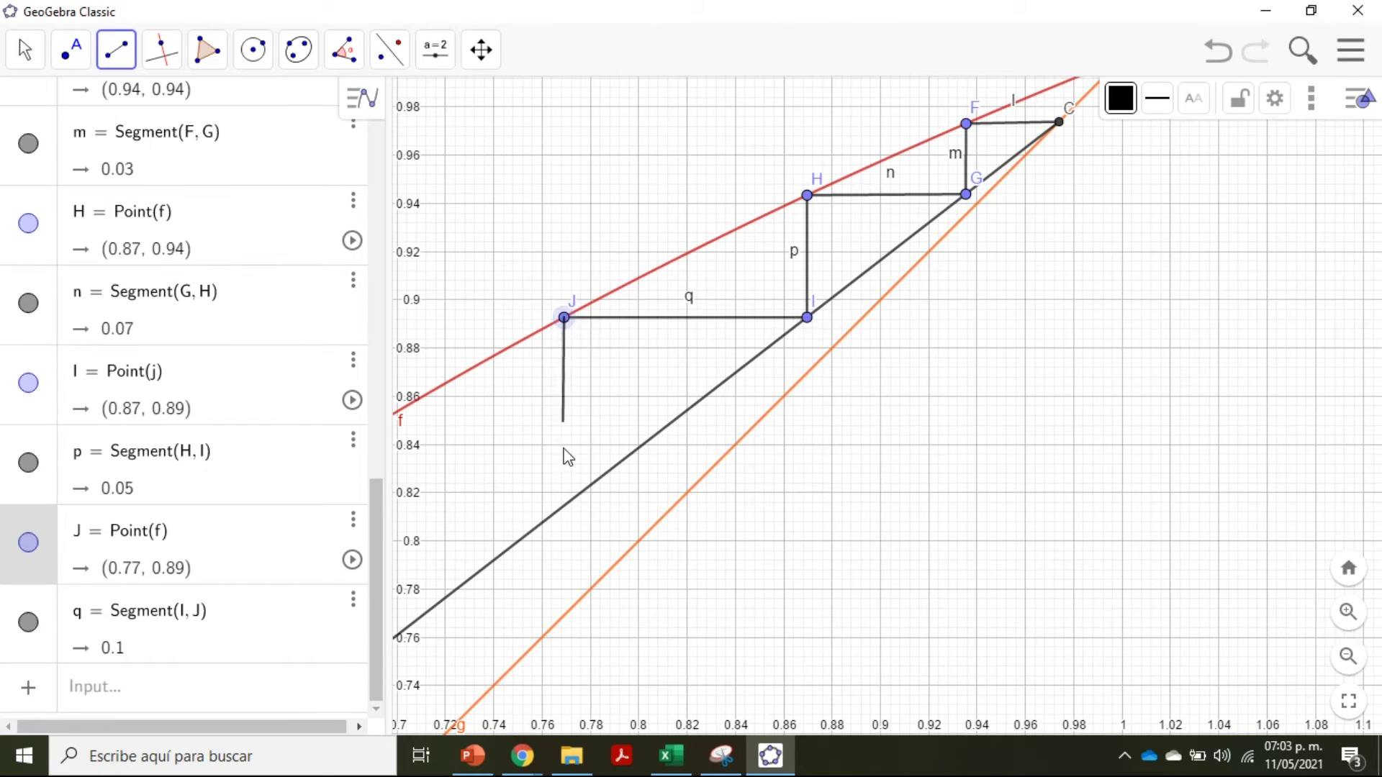
left_click(564, 508)
key("Escape")
- Draw the fourth stage horizontally to curve f at about (0.64, 0.81), and vertically down to line j at about (0.64, 0.71)
left_click_drag(735, 312, 955, 171)
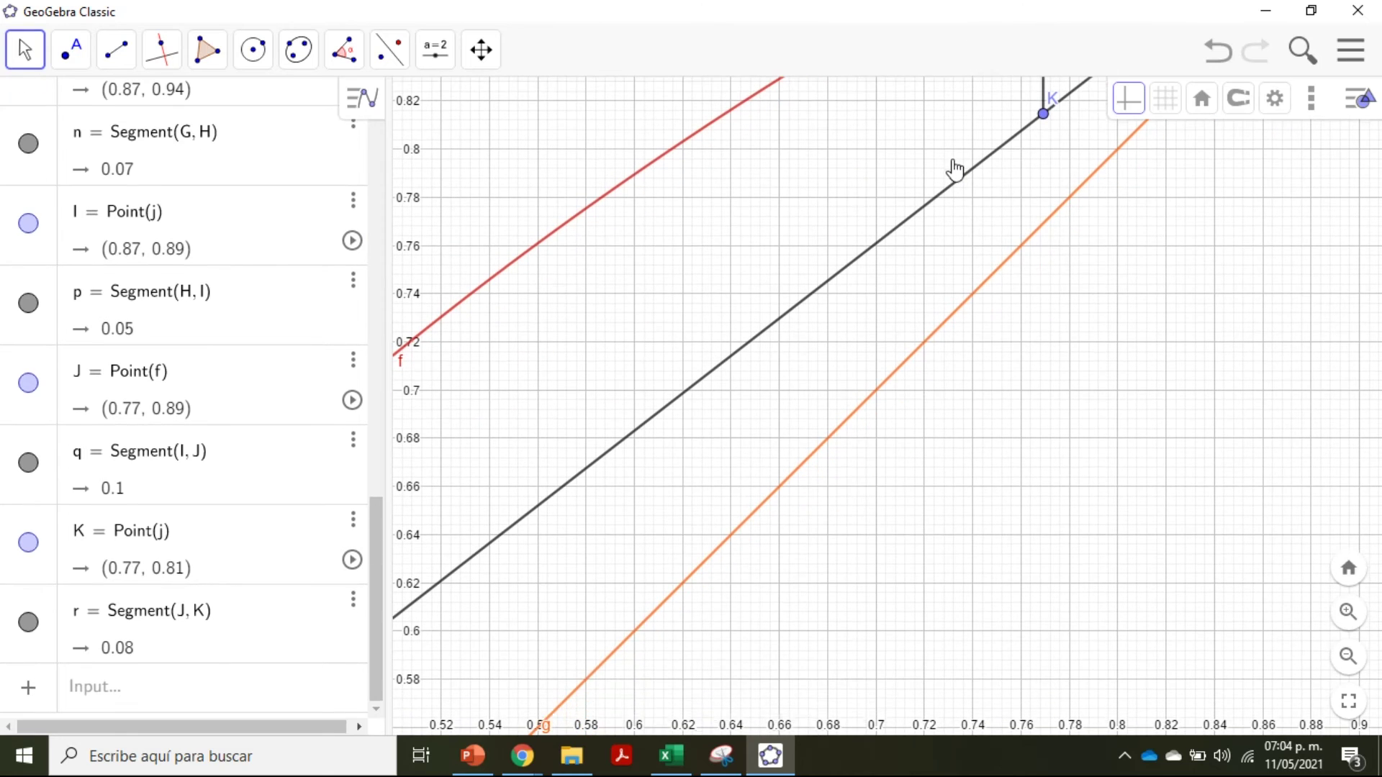
left_click(116, 49)
left_click(1043, 113)
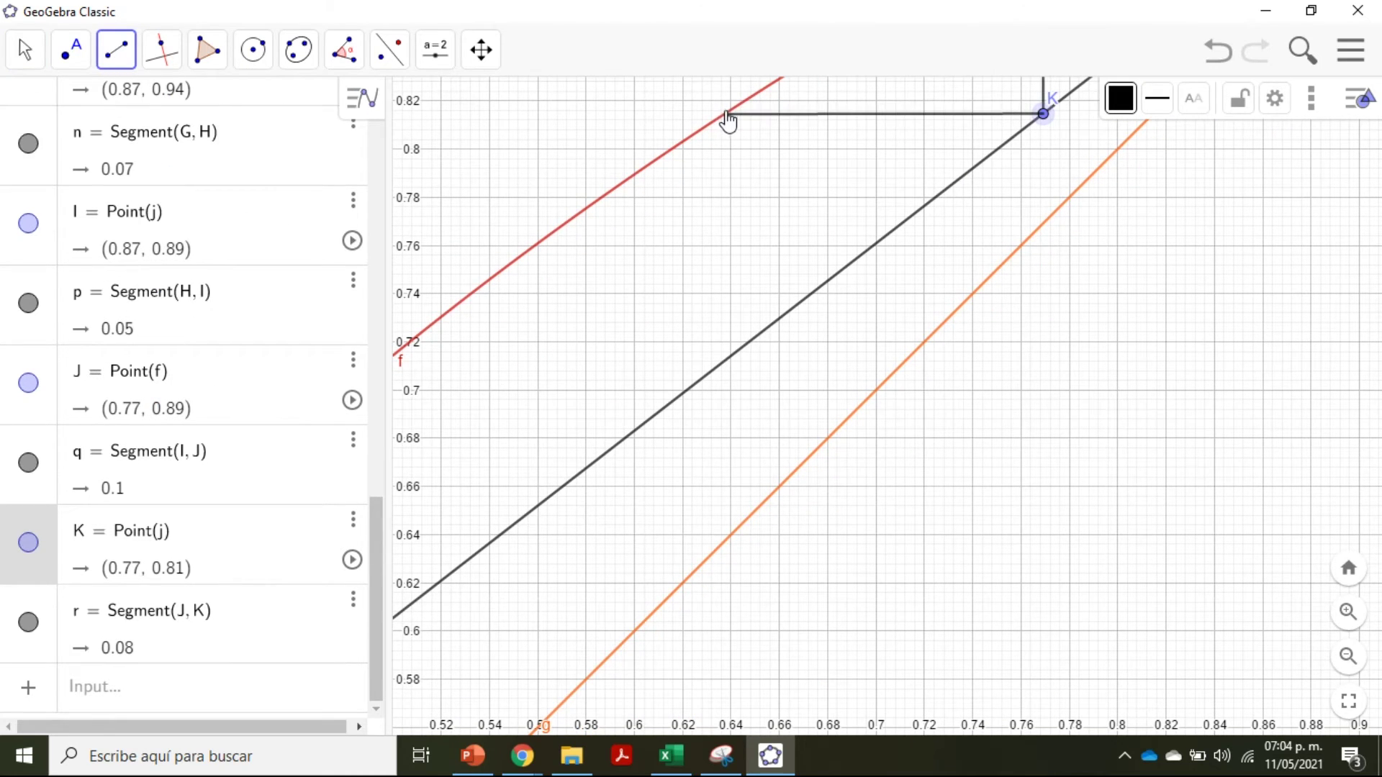
left_click(726, 114)
left_click(726, 113)
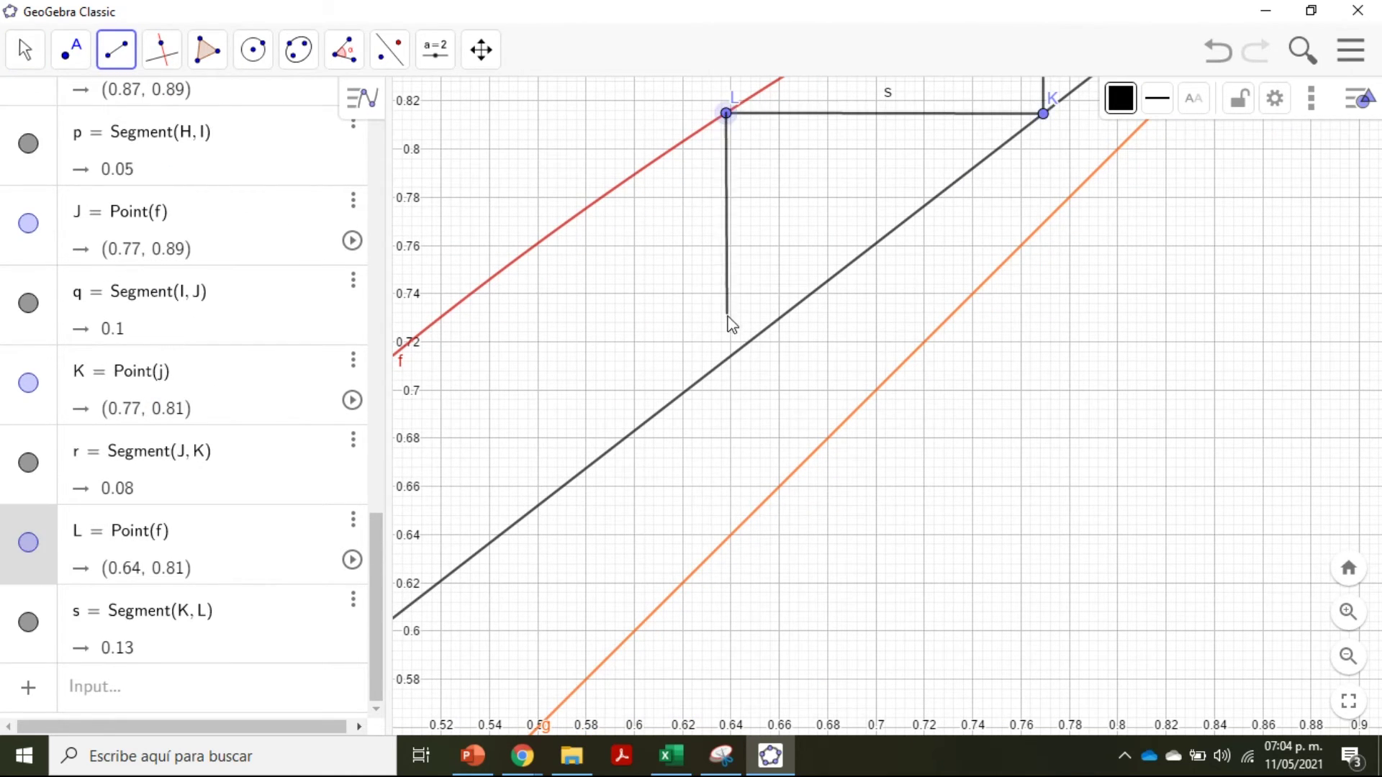
left_click(726, 359)
- Draw the fifth stage horizontally to curve f at about (0.5, 0.71), and vertically down to line j at about (0.5, 0.6)
left_click(24, 49)
left_click_drag(538, 433, 966, 219)
left_click(116, 49)
left_click(1155, 145)
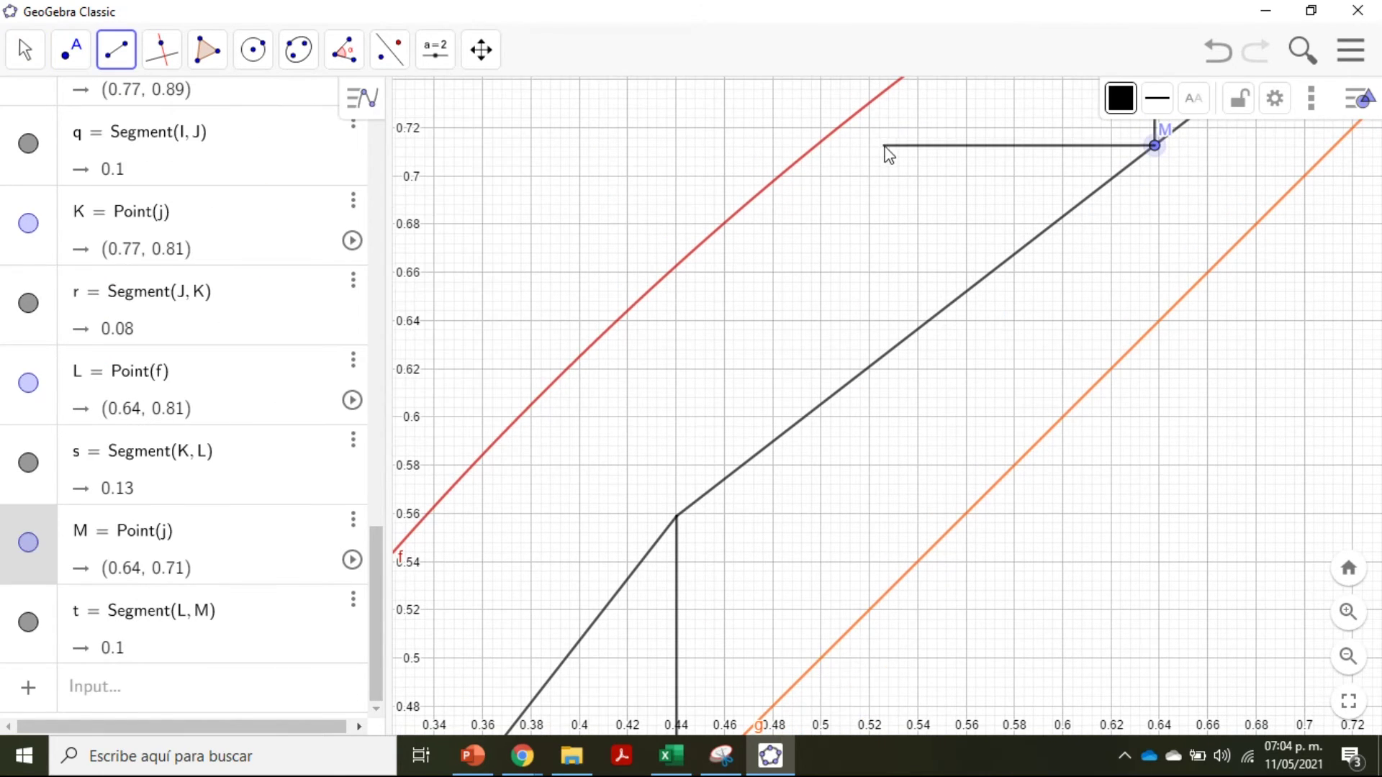
left_click(816, 146)
left_click(816, 146)
left_click(816, 408)
- Draw the sixth stage horizontally to curve f at about (0.38, 0.6), and vertically down to the lower operating line k at about (0.38, 0.48)
left_click(816, 408)
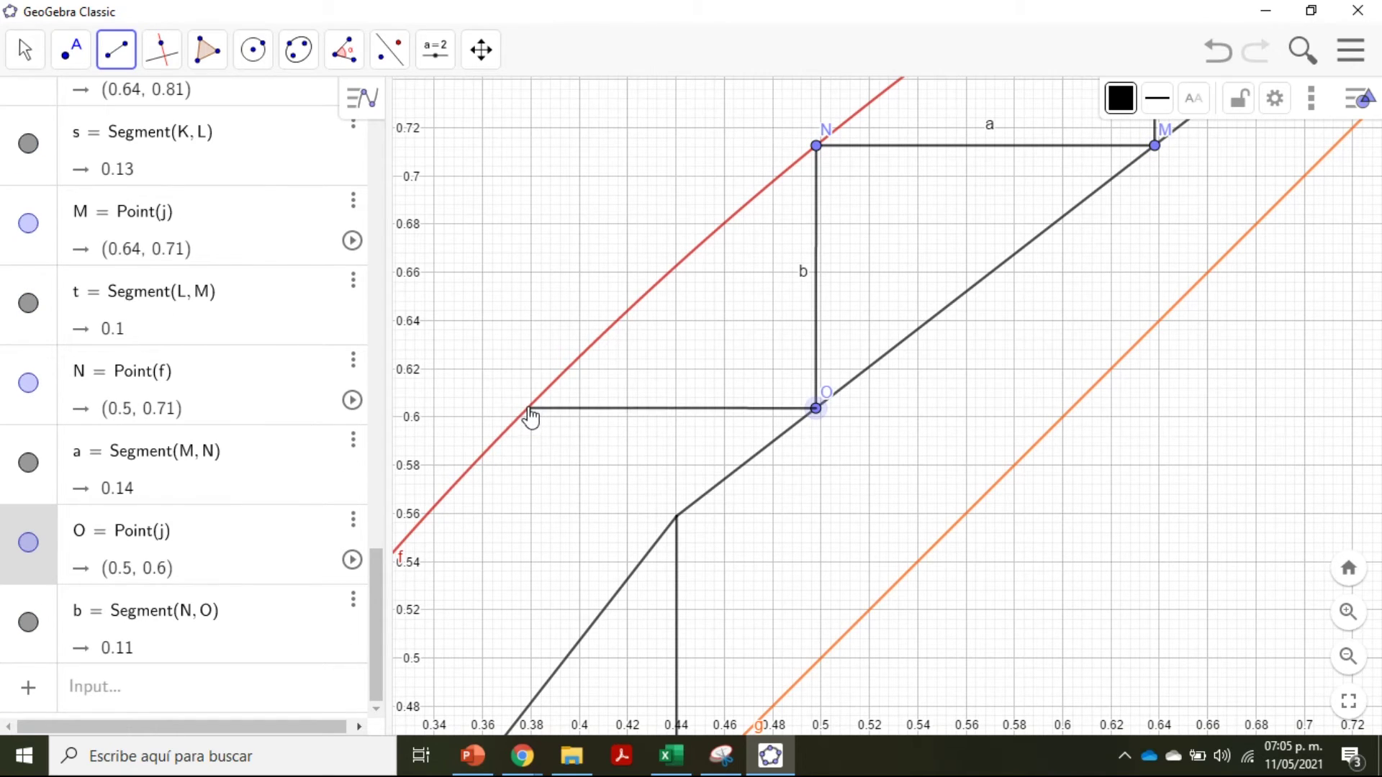
left_click(528, 410)
left_click(528, 409)
left_click(529, 705)
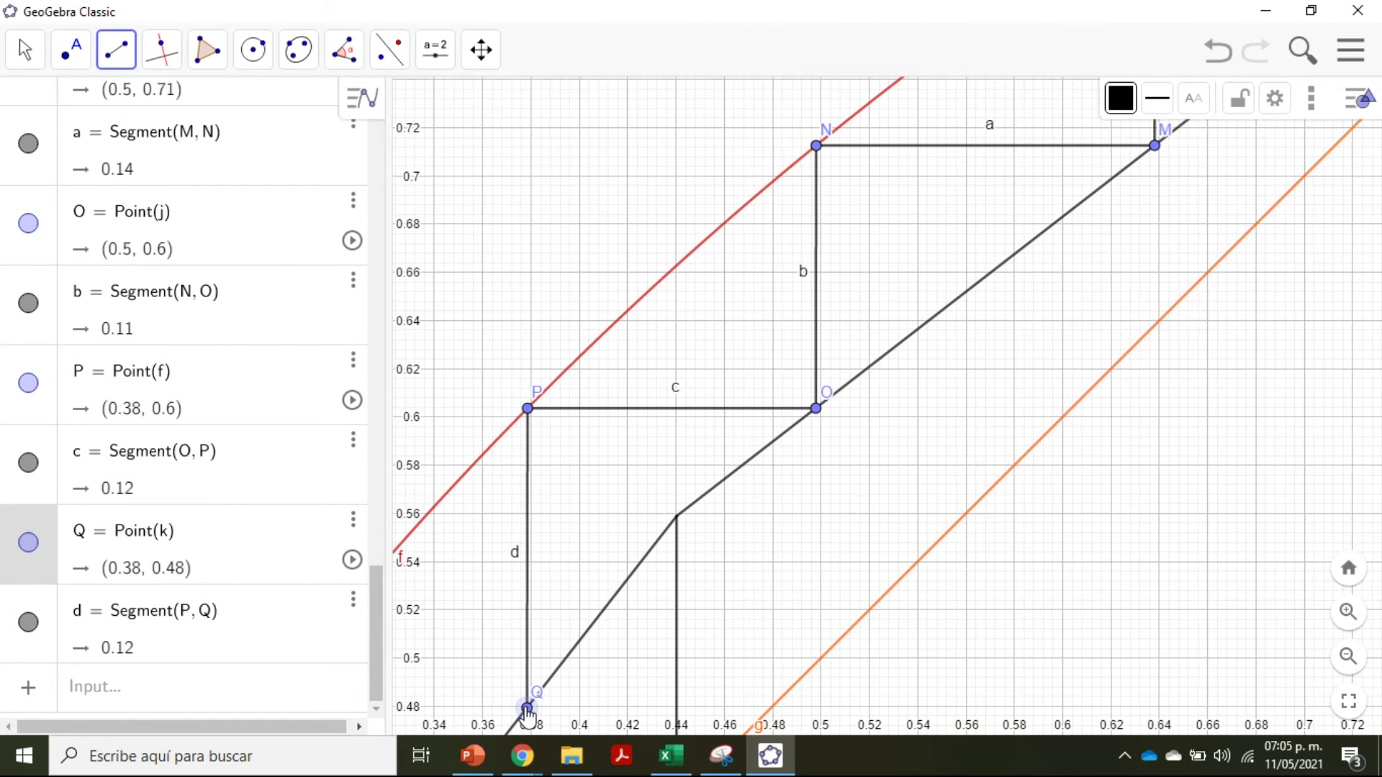
- Draw the seventh stage horizontally to curve f at about (0.27, 0.48), and vertically down to line k at about (0.27, 0.34)
left_click(28, 50)
left_click(51, 109)
left_click_drag(638, 430, 768, 109)
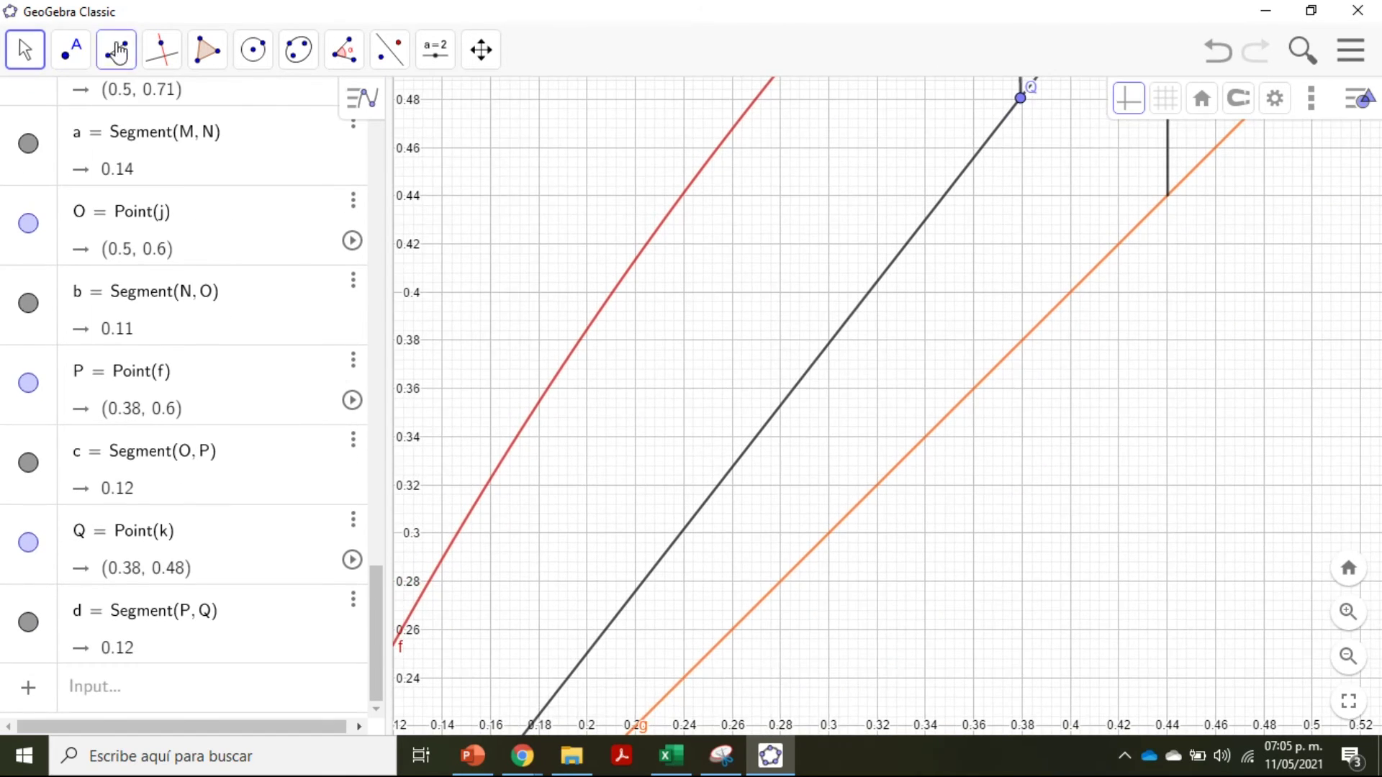
left_click(755, 99)
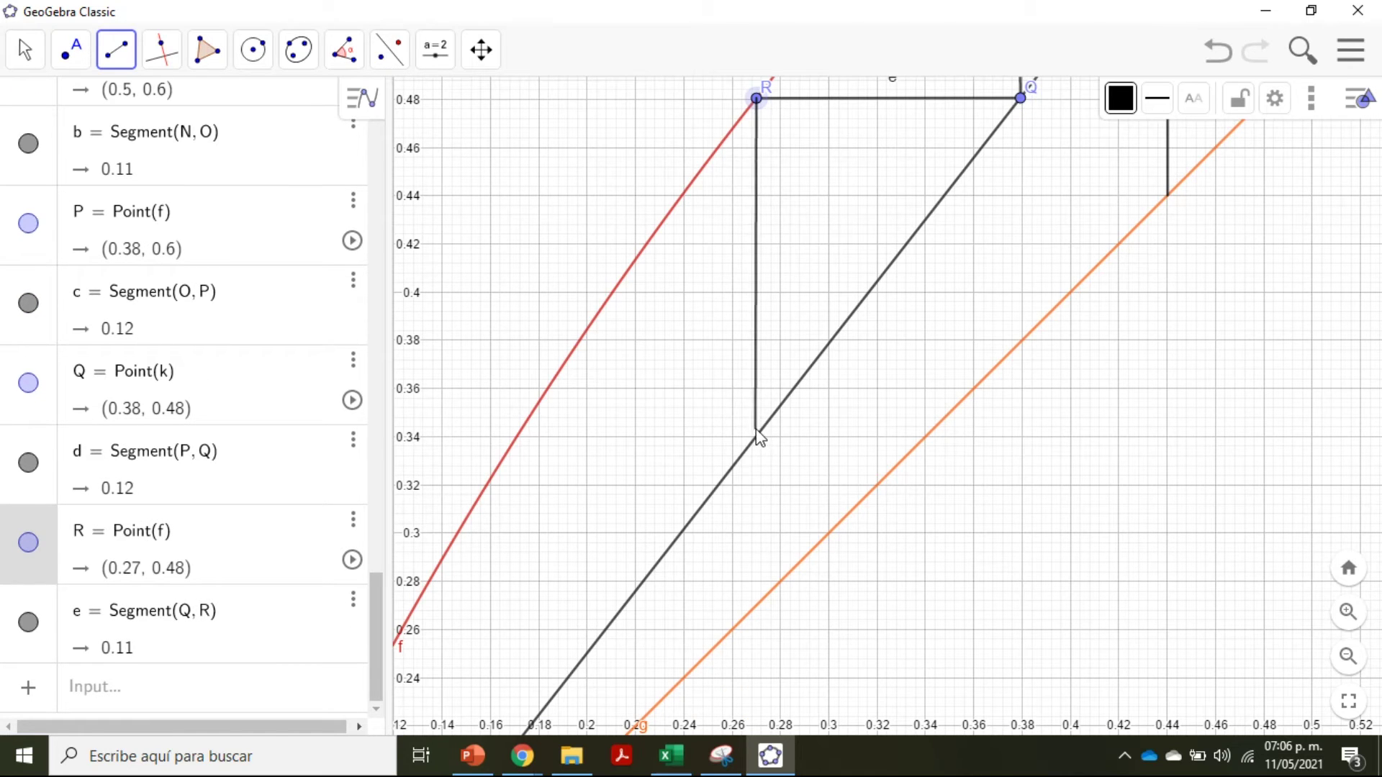
left_click(756, 436)
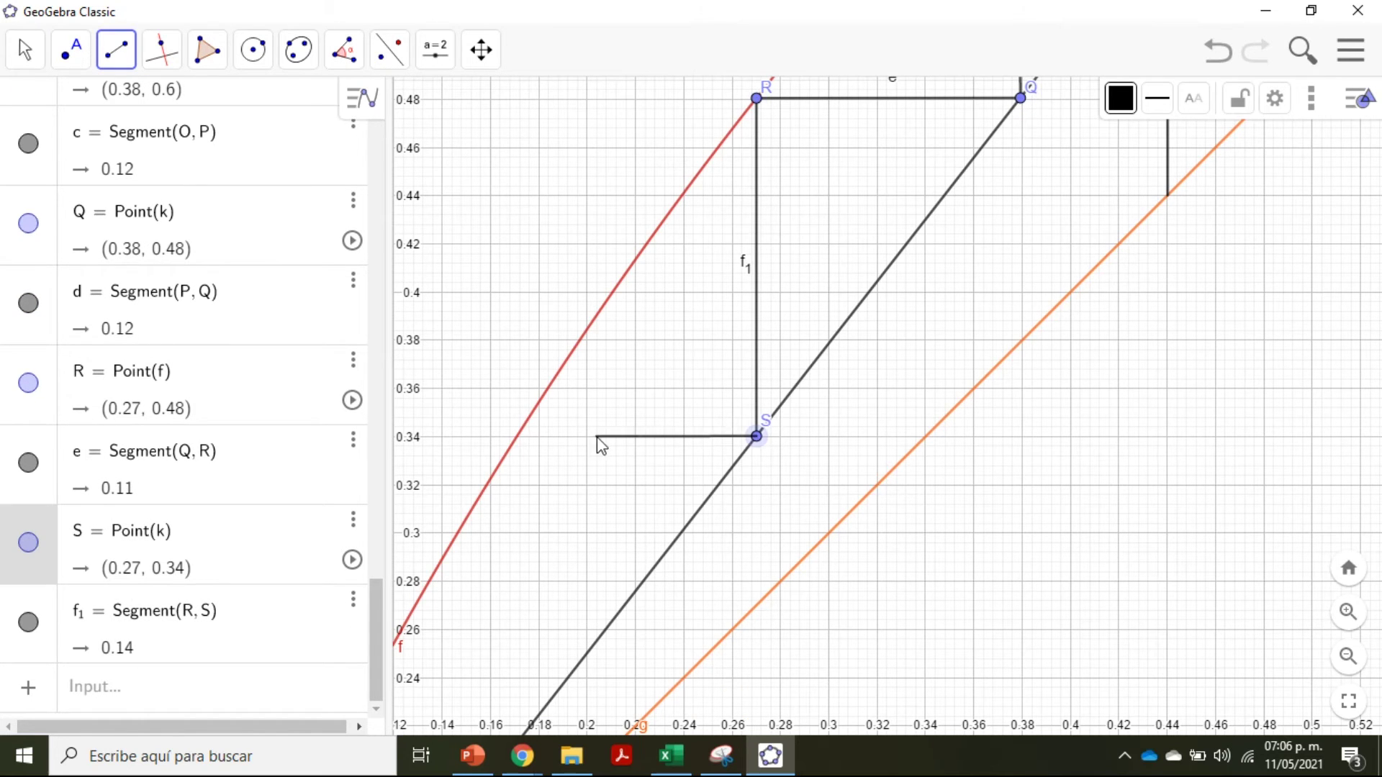
- Draw the eighth and ninth stages between curve f and line k, with corners on the curve at about (0.17, 0.34) and (0.1, 0.21)
left_click(517, 437)
left_click_drag(521, 444, 919, 129)
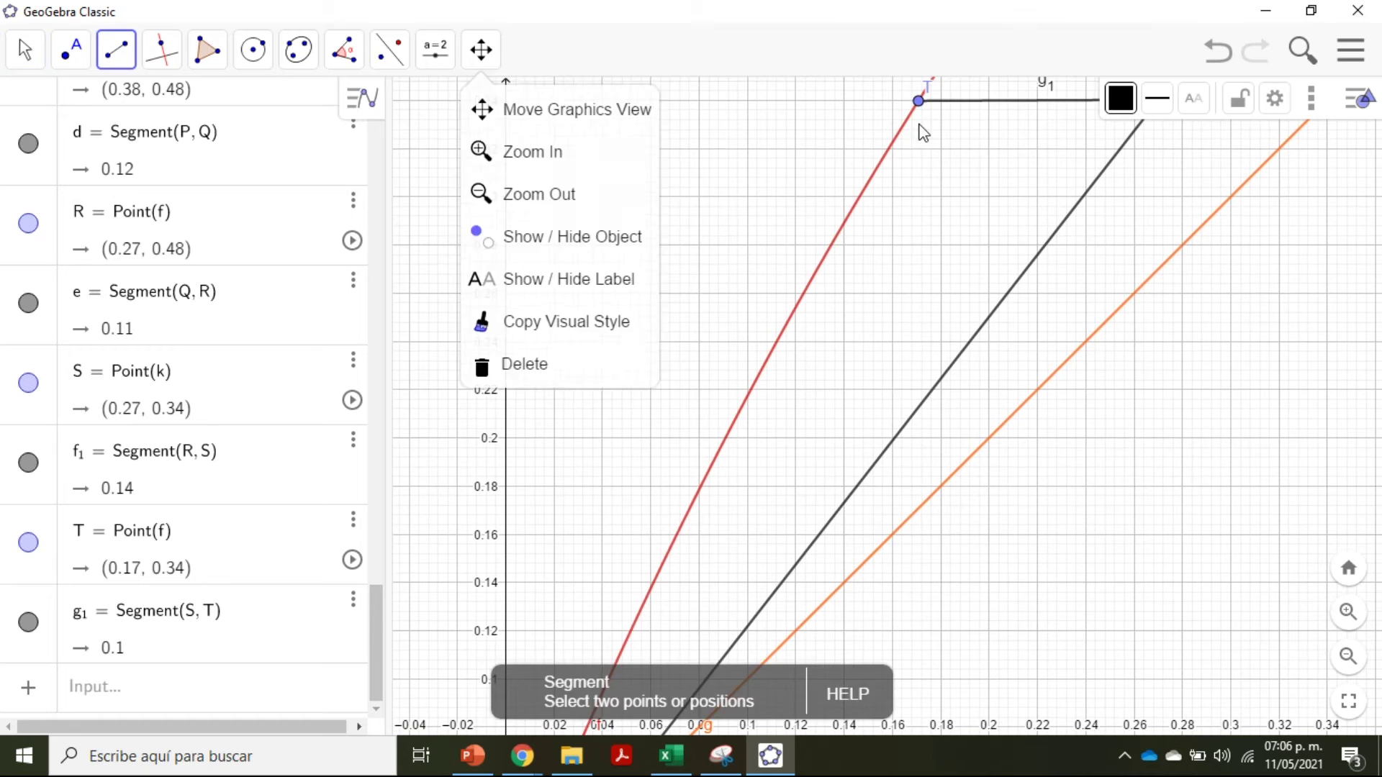
left_click(919, 408)
left_click(741, 408)
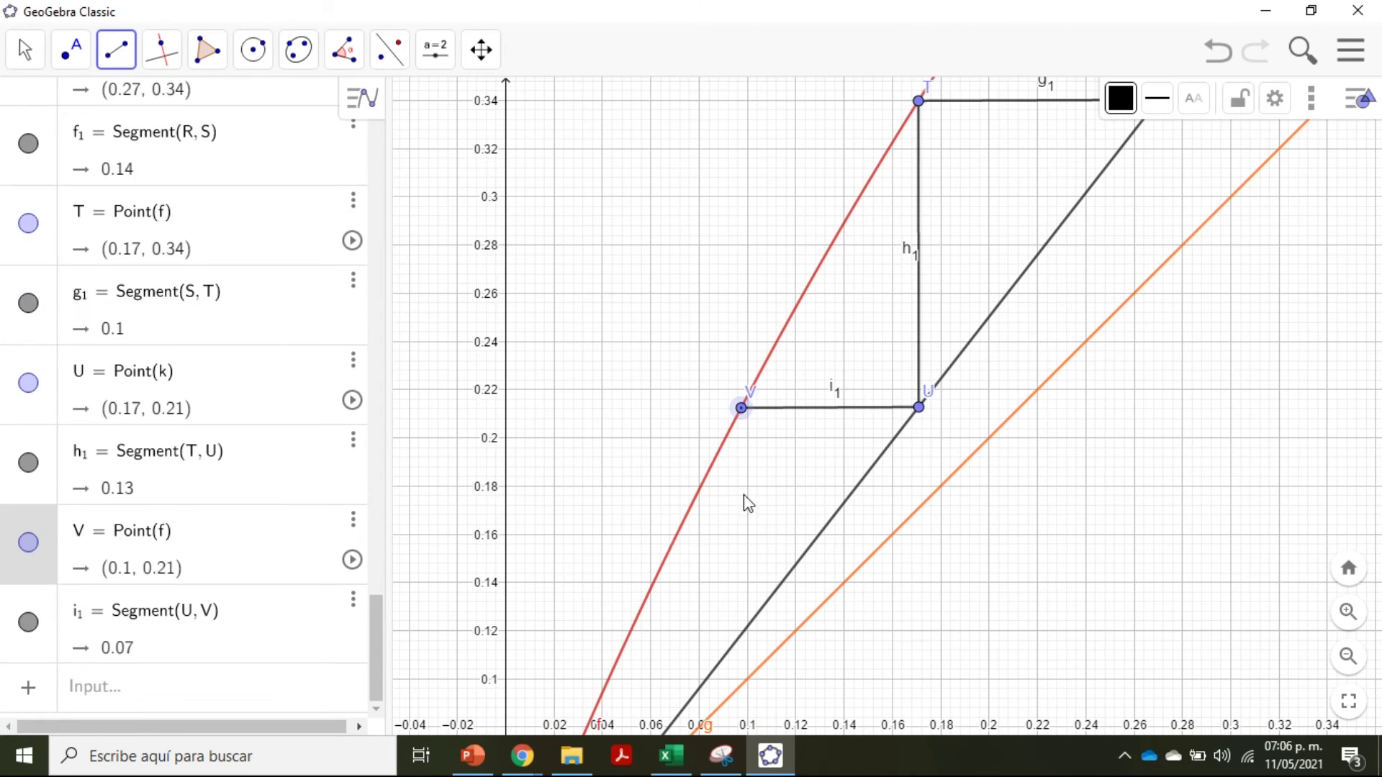
left_click(741, 634)
- Draw the tenth stage horizontally to curve f at about (0.05, 0.12), and vertically down to line k at about (0.05, 0.06)
scroll(632, 647, "up", 5)
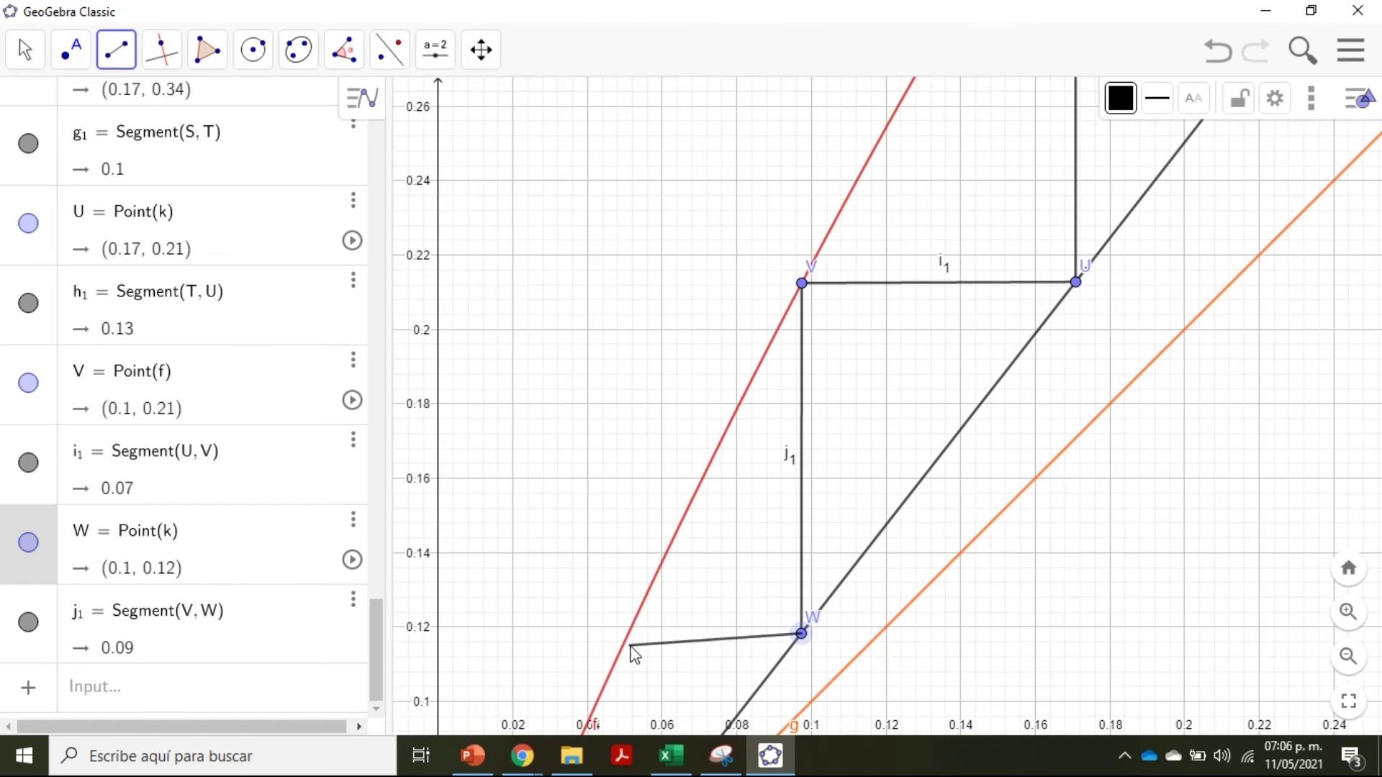
scroll(631, 645, "up", 5)
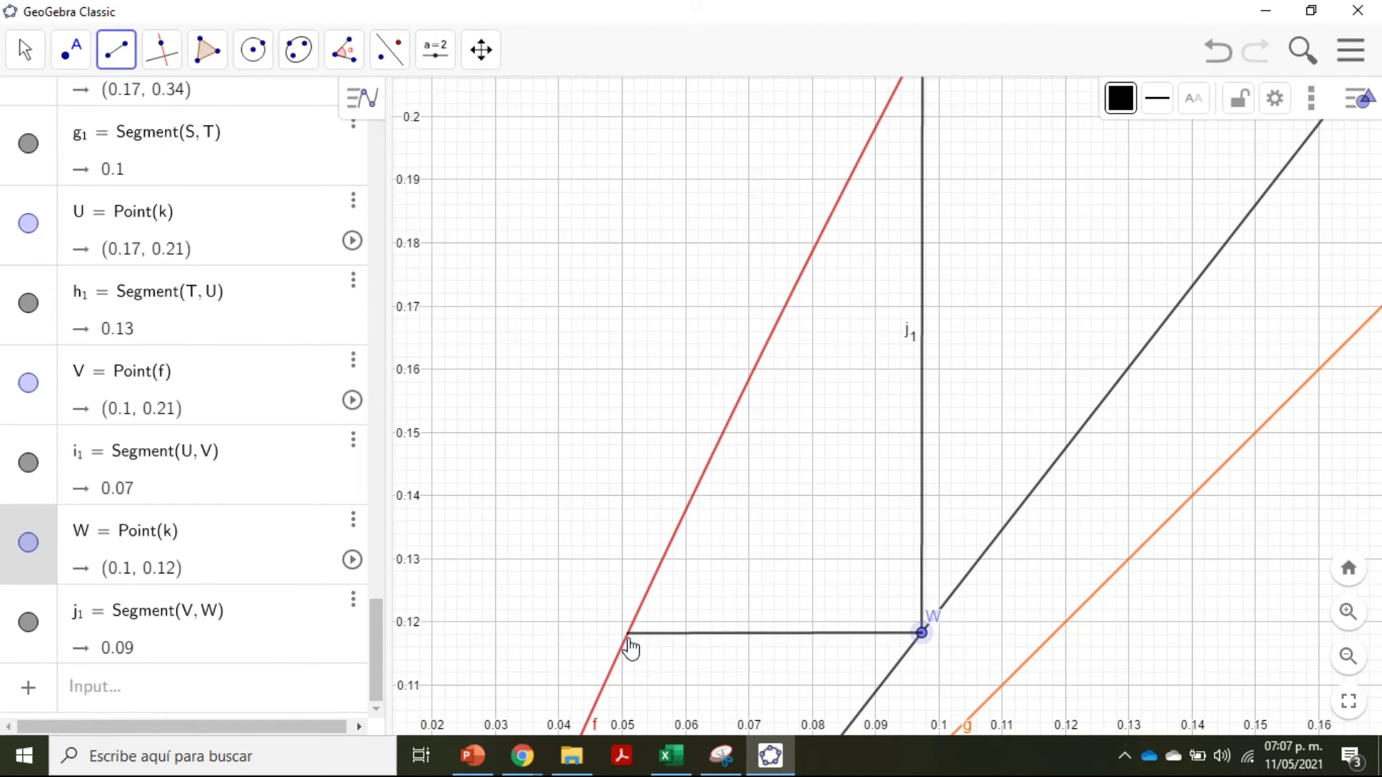
left_click(631, 642)
left_click_drag(631, 642, 694, 367)
left_click(879, 92)
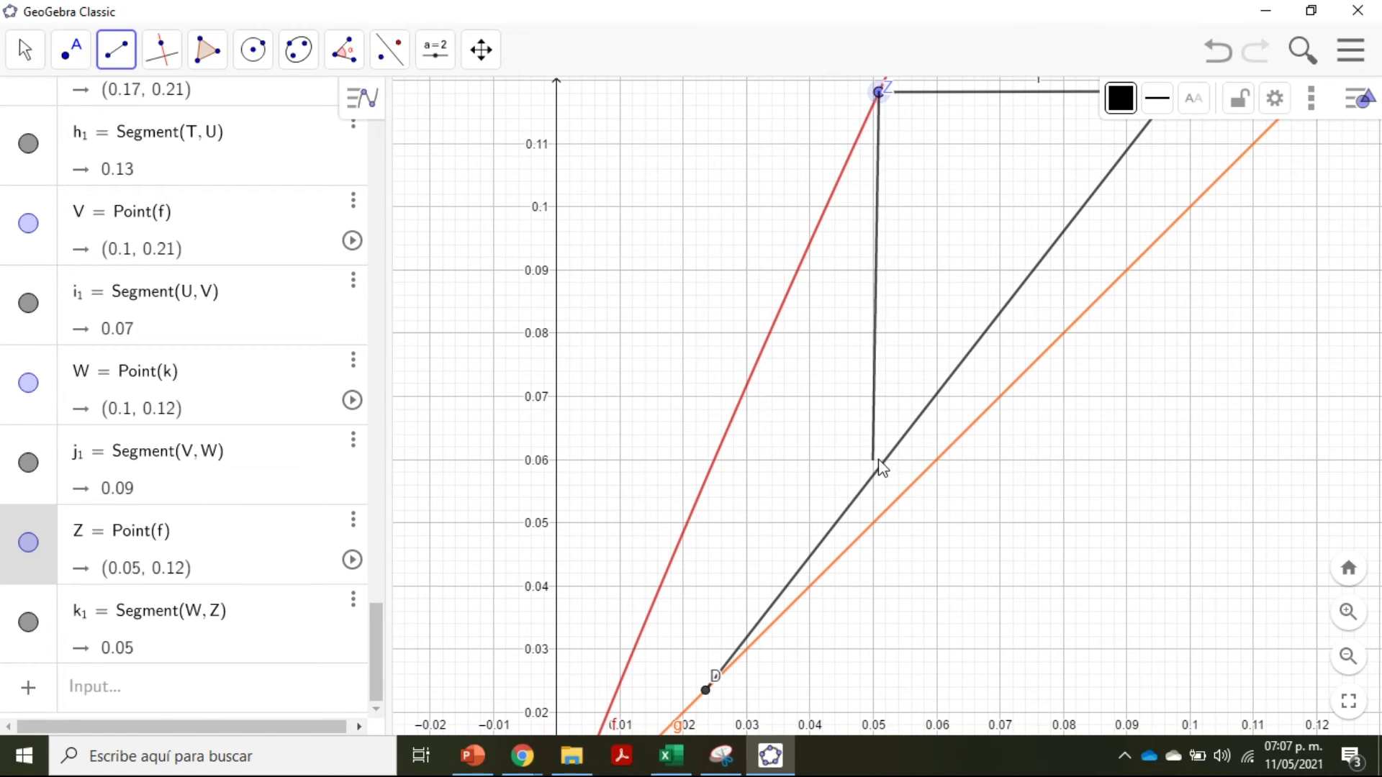
left_click(878, 469)
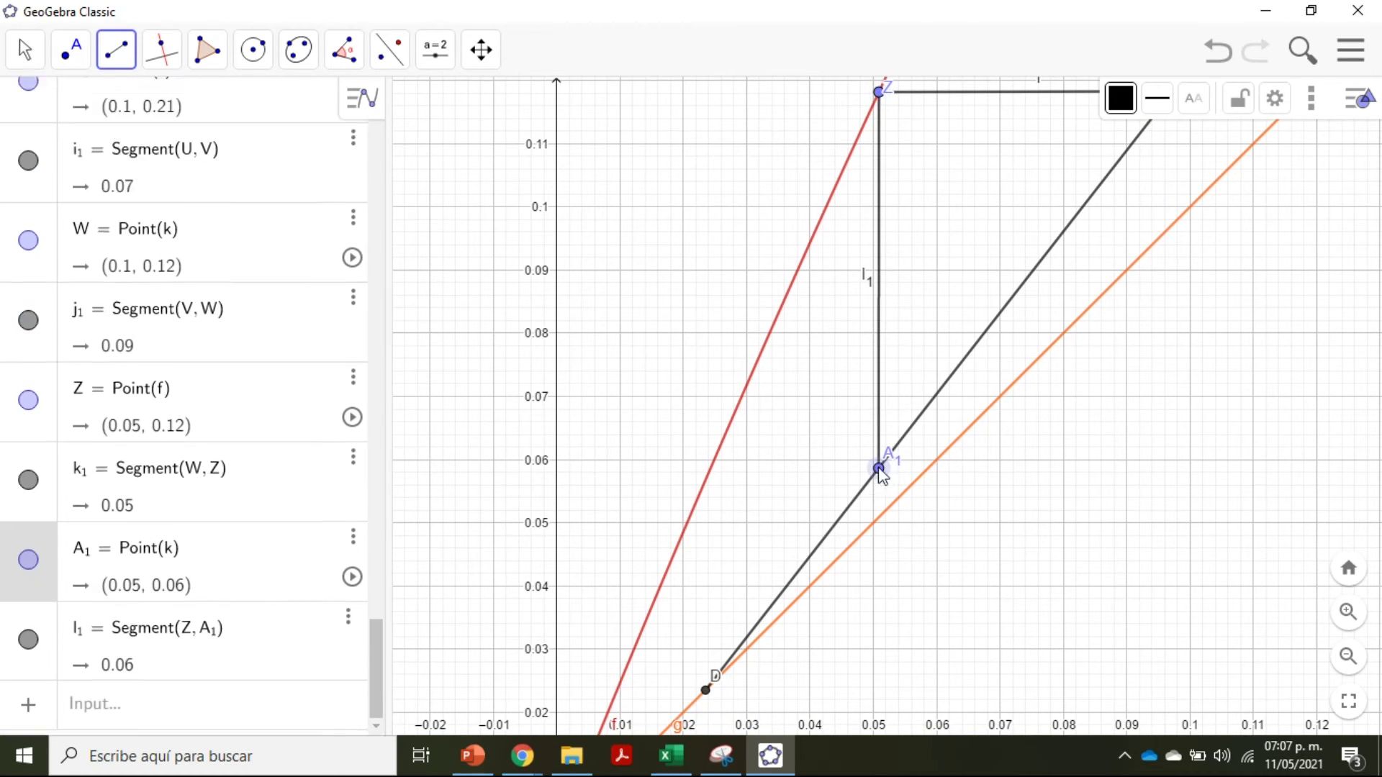
- Draw the eleventh stage horizontally to curve f at about (0.02, 0.06), and vertically down to line k just above point D
left_click(711, 474)
scroll(714, 689, "up", 10)
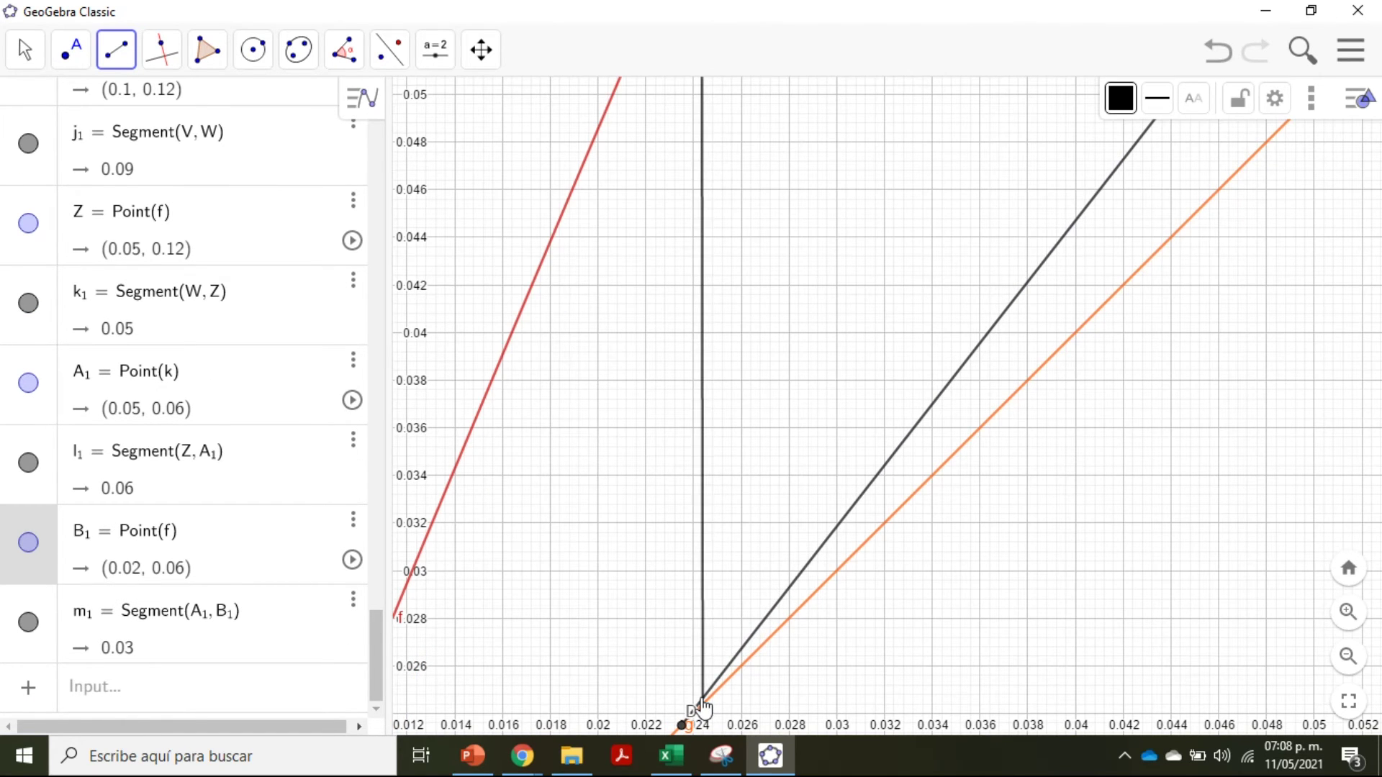
left_click(701, 709)
scroll(676, 701, "down", 8)
key("Escape")
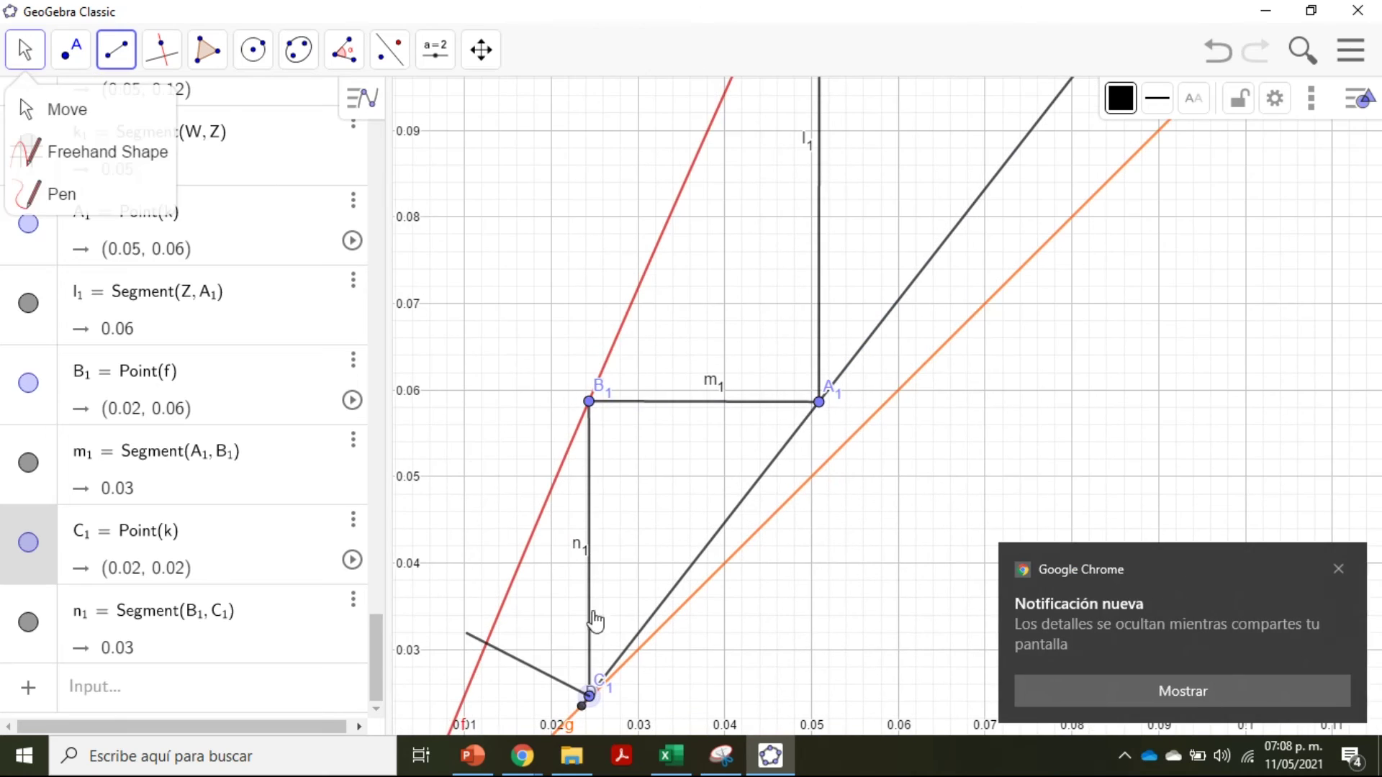
- Draw the last stage from the lowest step corner near D horizontally to curve f at about x = 0.01, and vertically down towards the diagonal
scroll(641, 354, "up", 10)
left_click(116, 49)
left_click(939, 298)
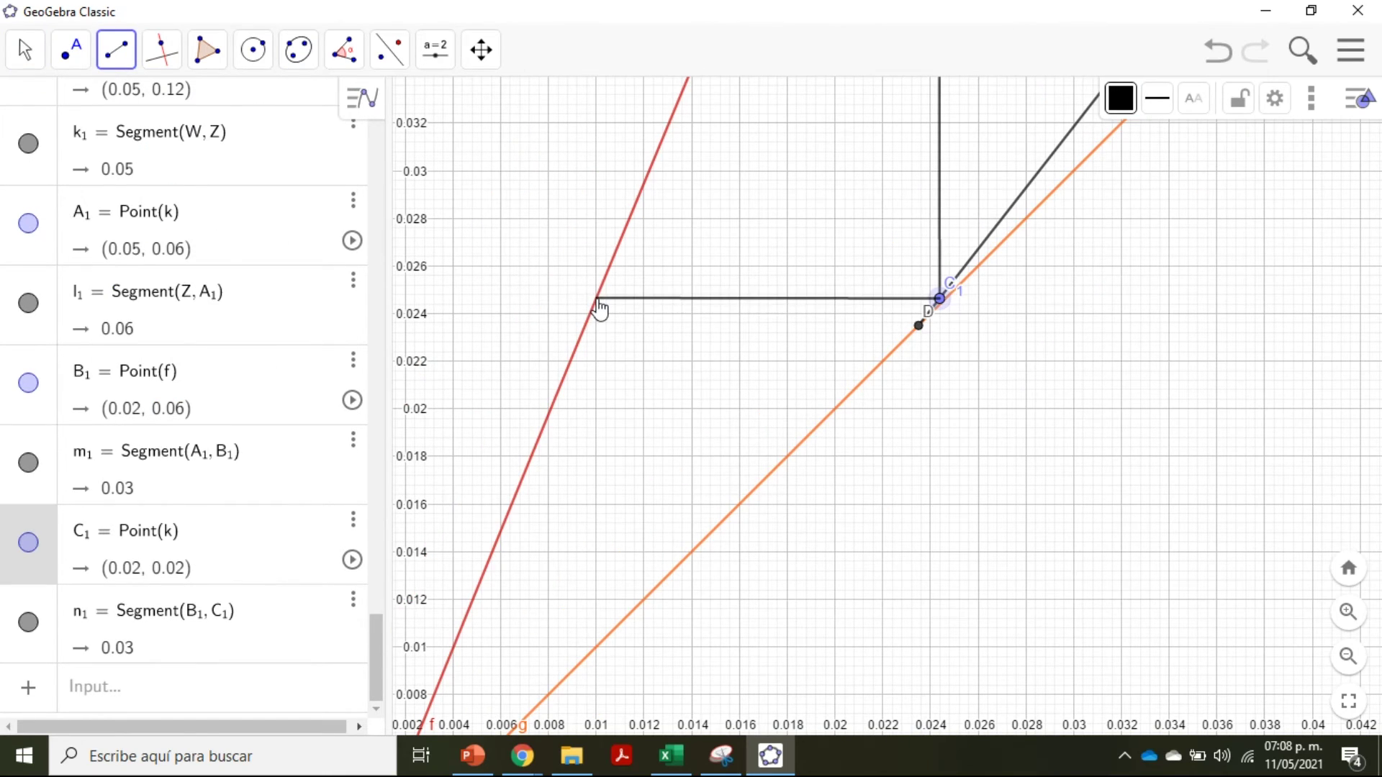
scroll(599, 308, "up", 2)
left_click(597, 300)
scroll(593, 683, "down", 5)
left_click(600, 727)
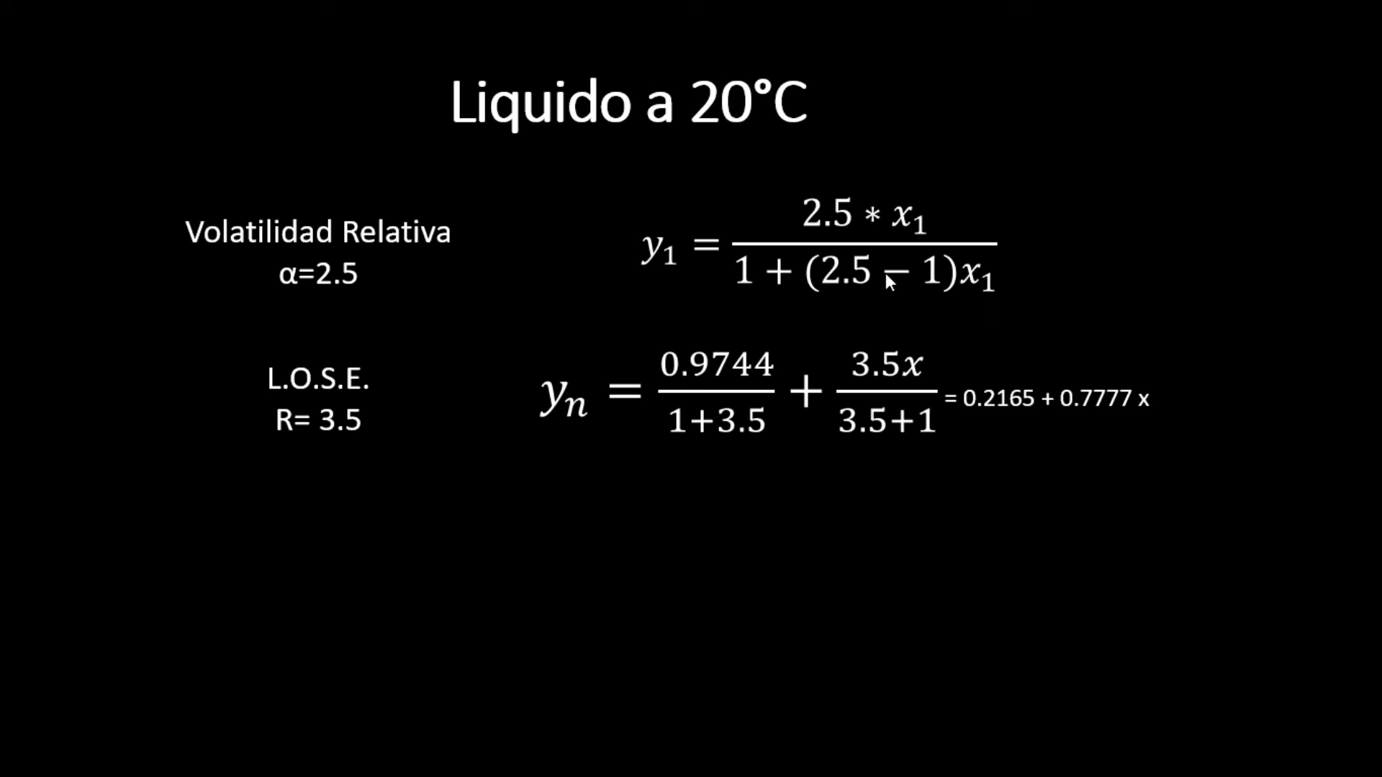
- Switch to the Excel workbook and calculate q in cell J7 with the formula =1+(E18*(C16-C19))/C17
key("alt+Tab")
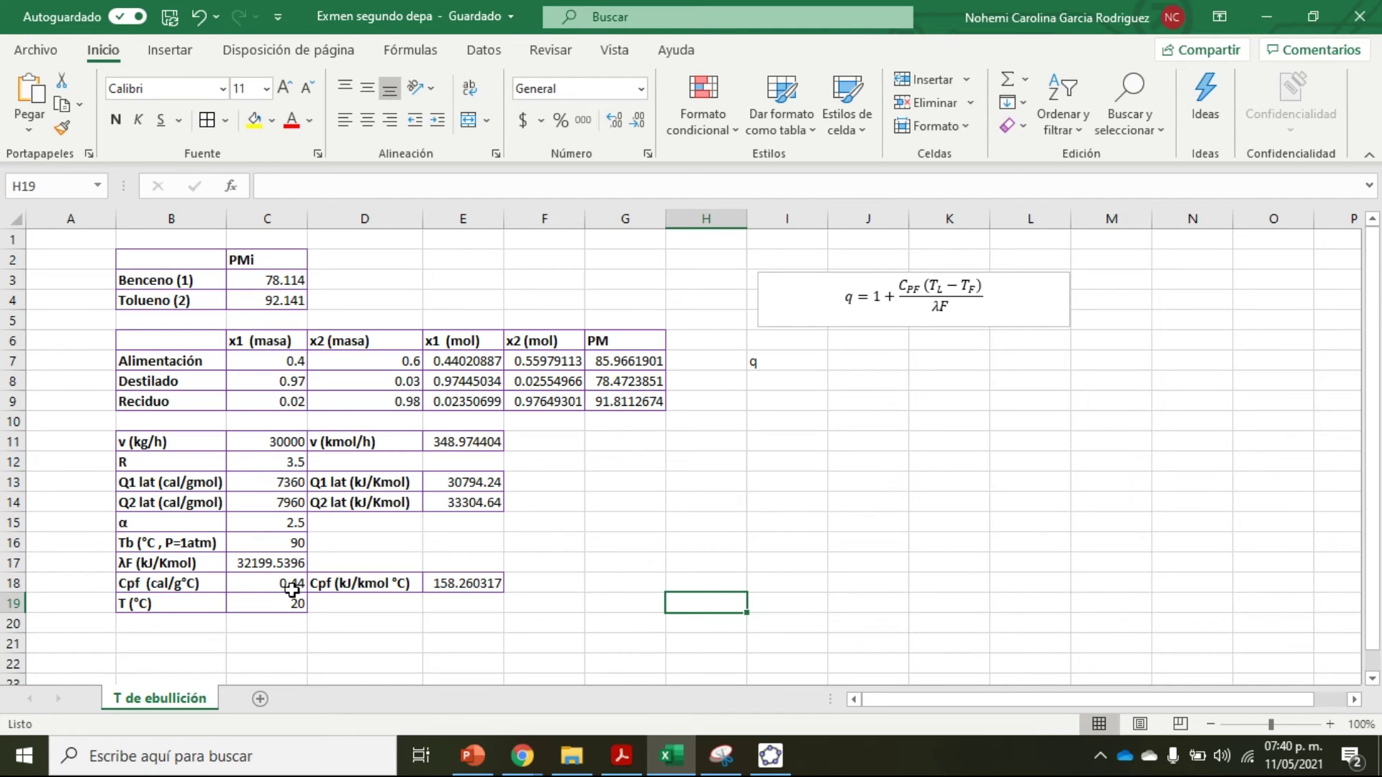
left_click(476, 586)
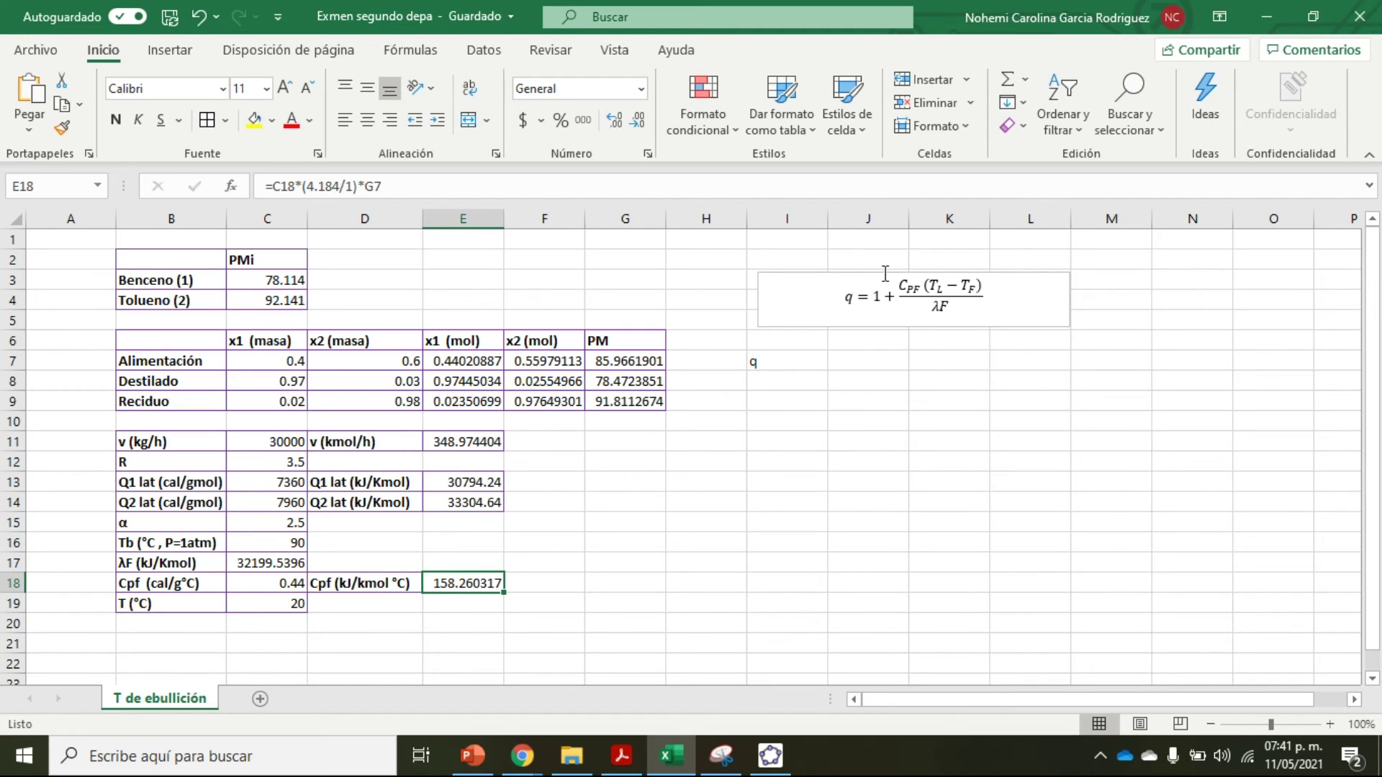
left_click(846, 364)
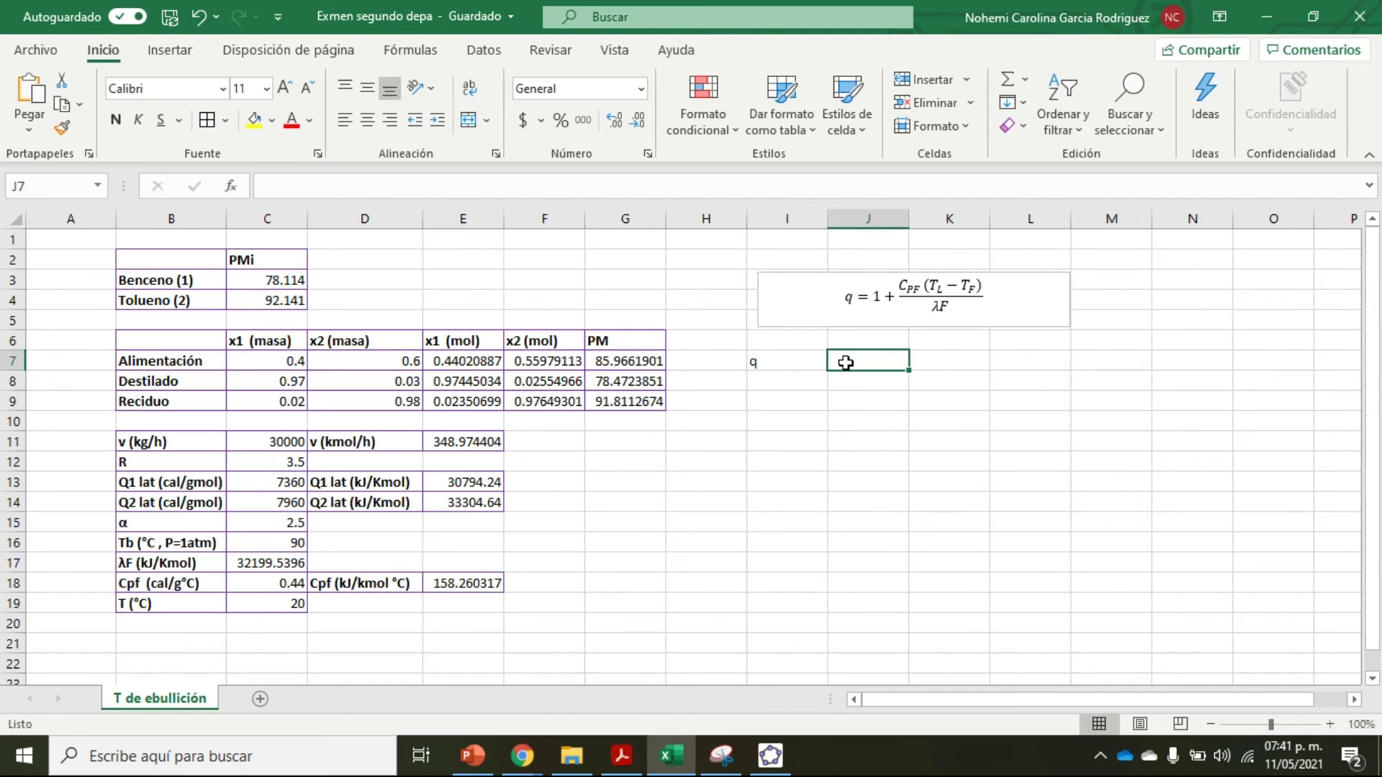
type("=")
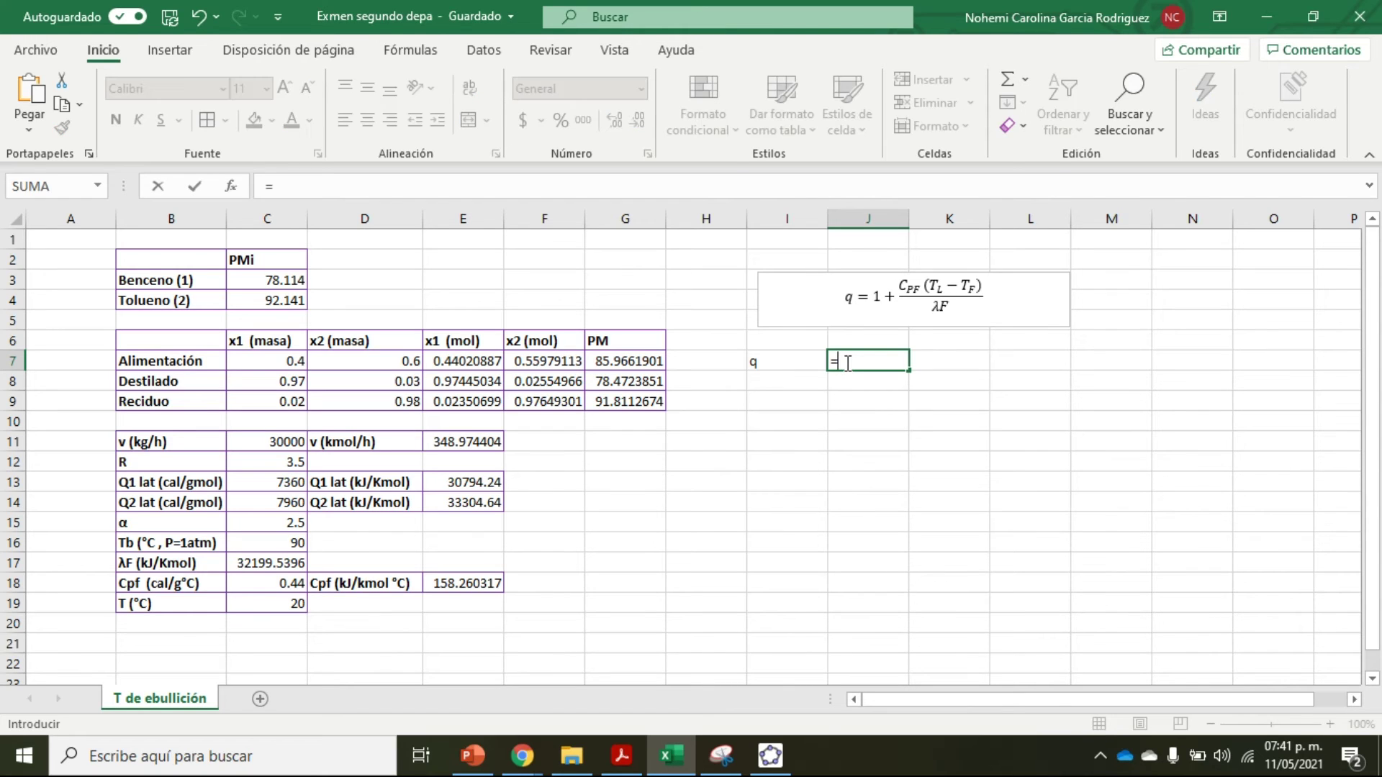
type("1+")
left_click(486, 583)
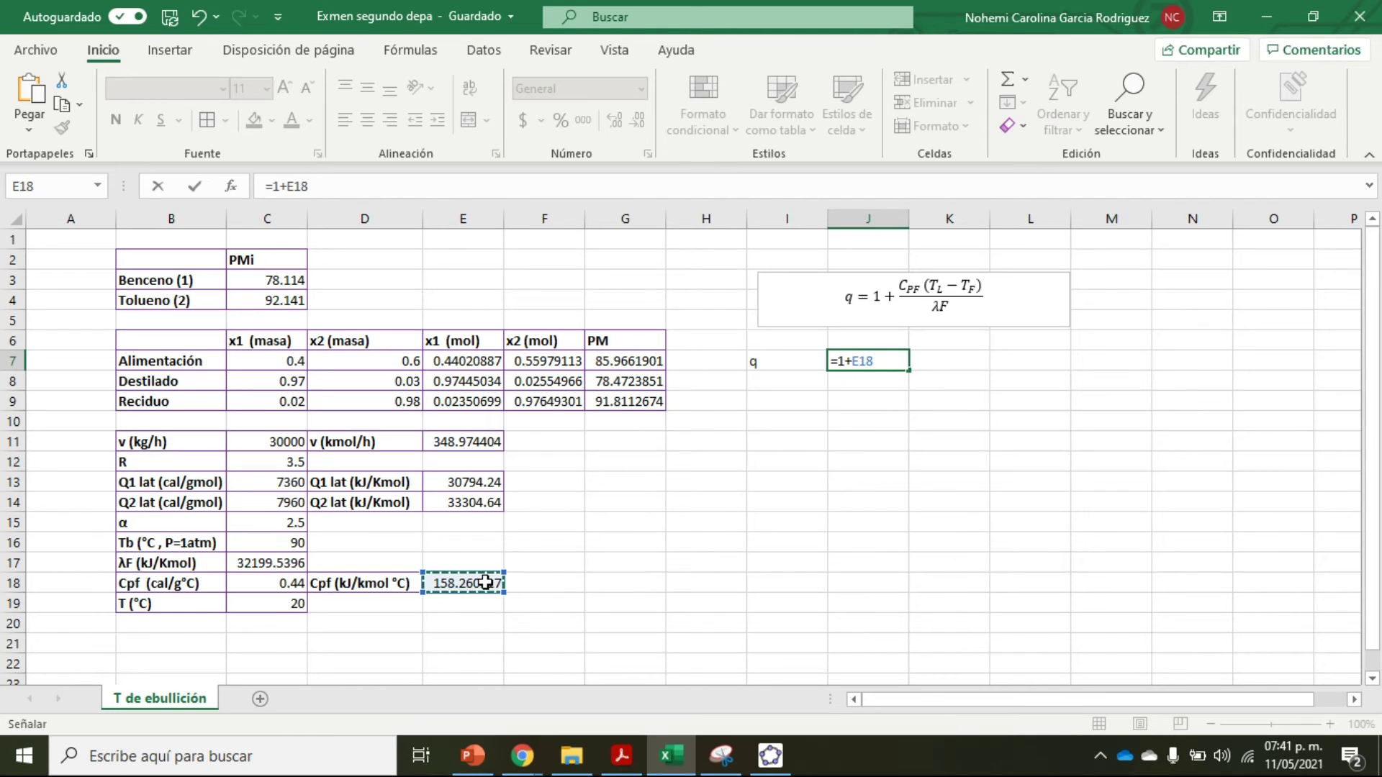
left_click(854, 361)
type("(")
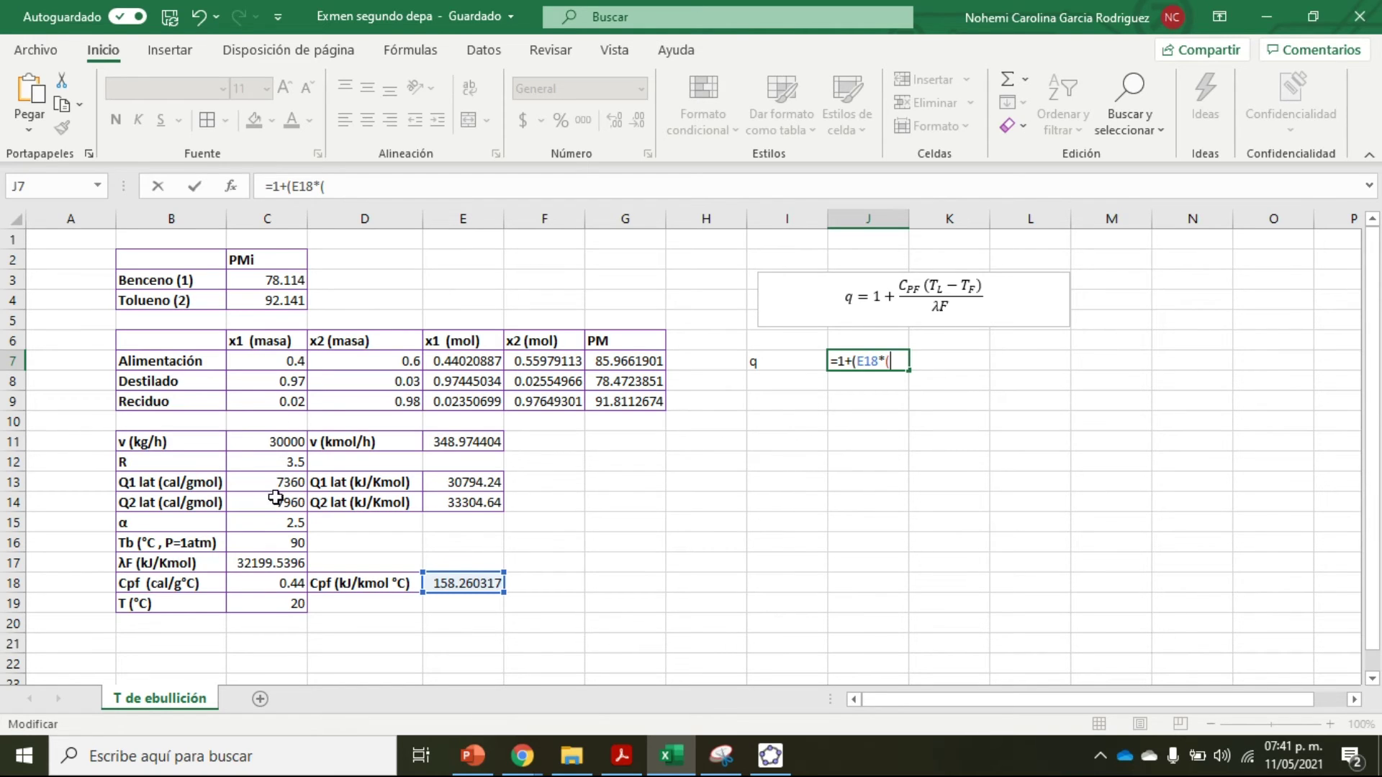
left_click(265, 538)
type("-")
left_click(263, 601)
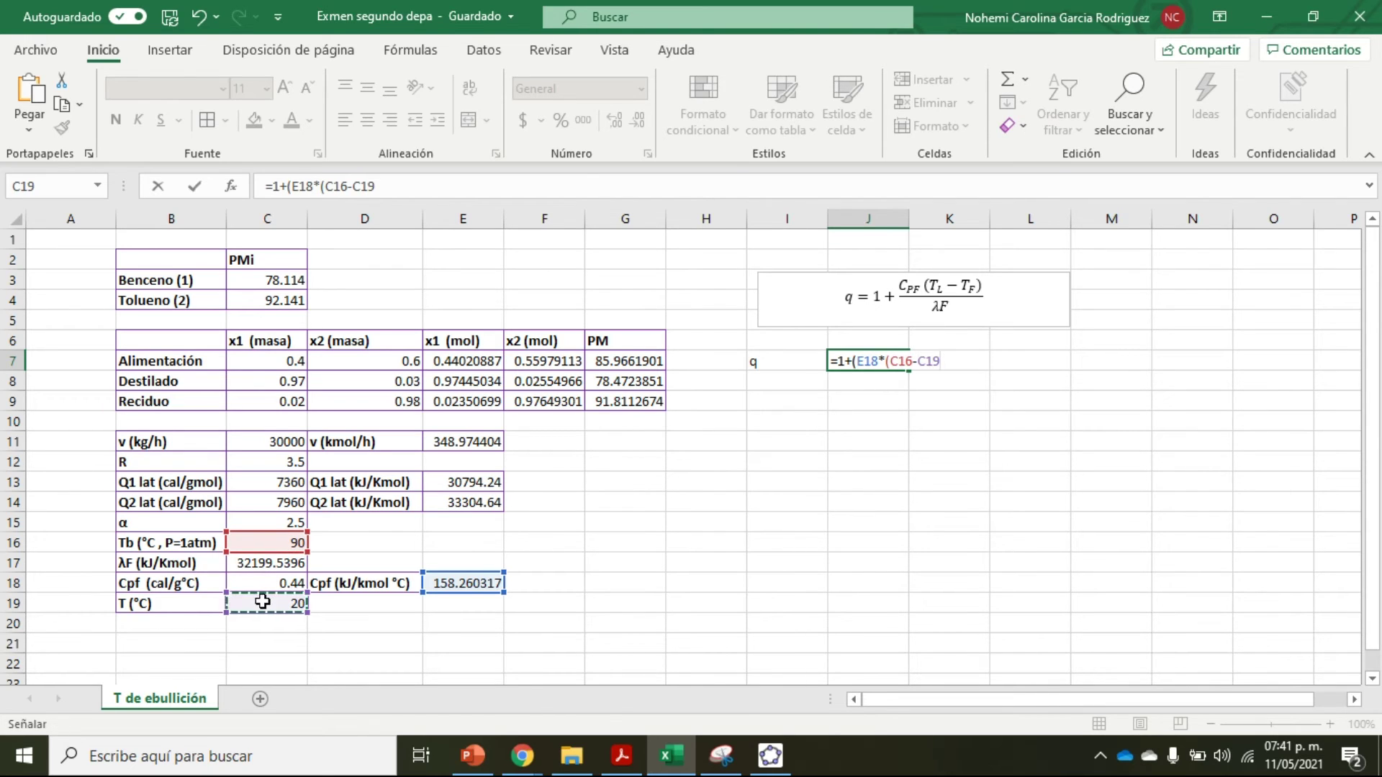
type("))/")
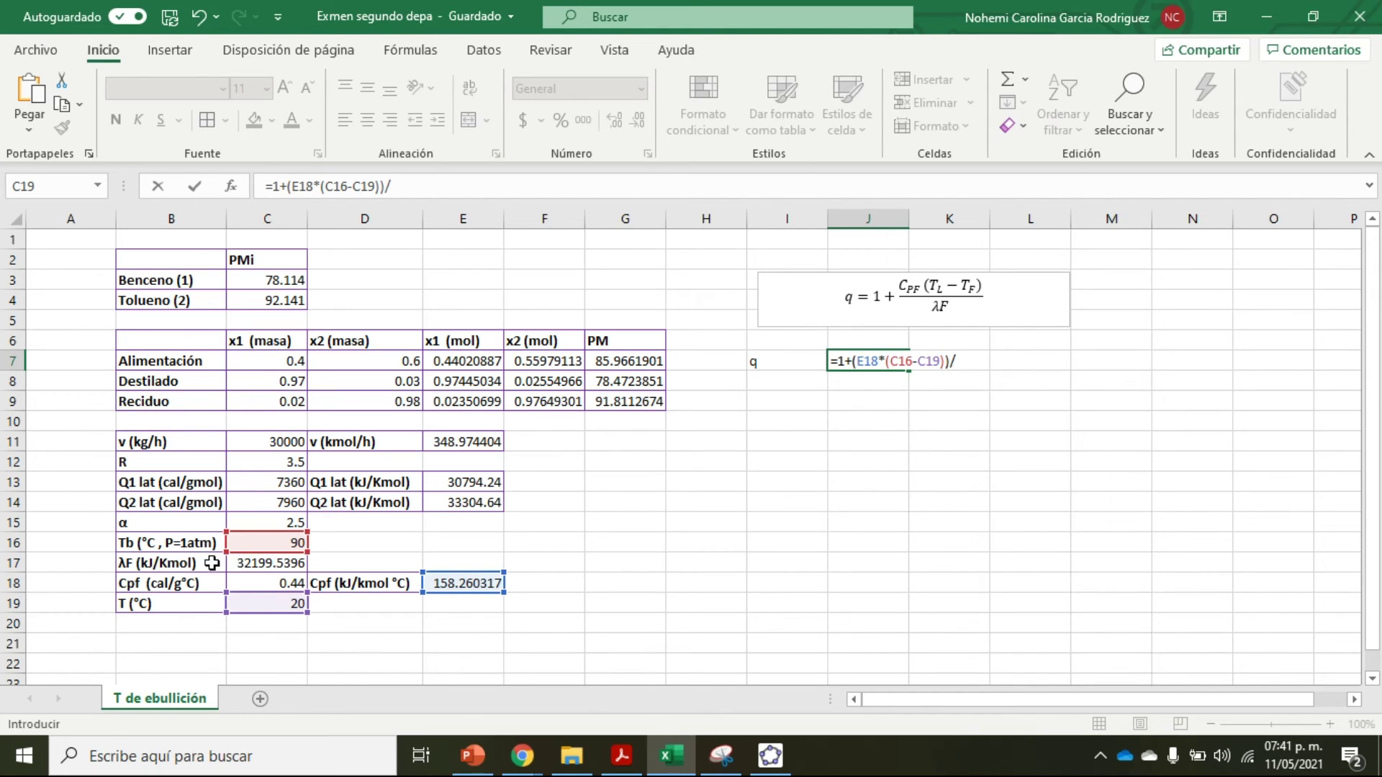
left_click(258, 563)
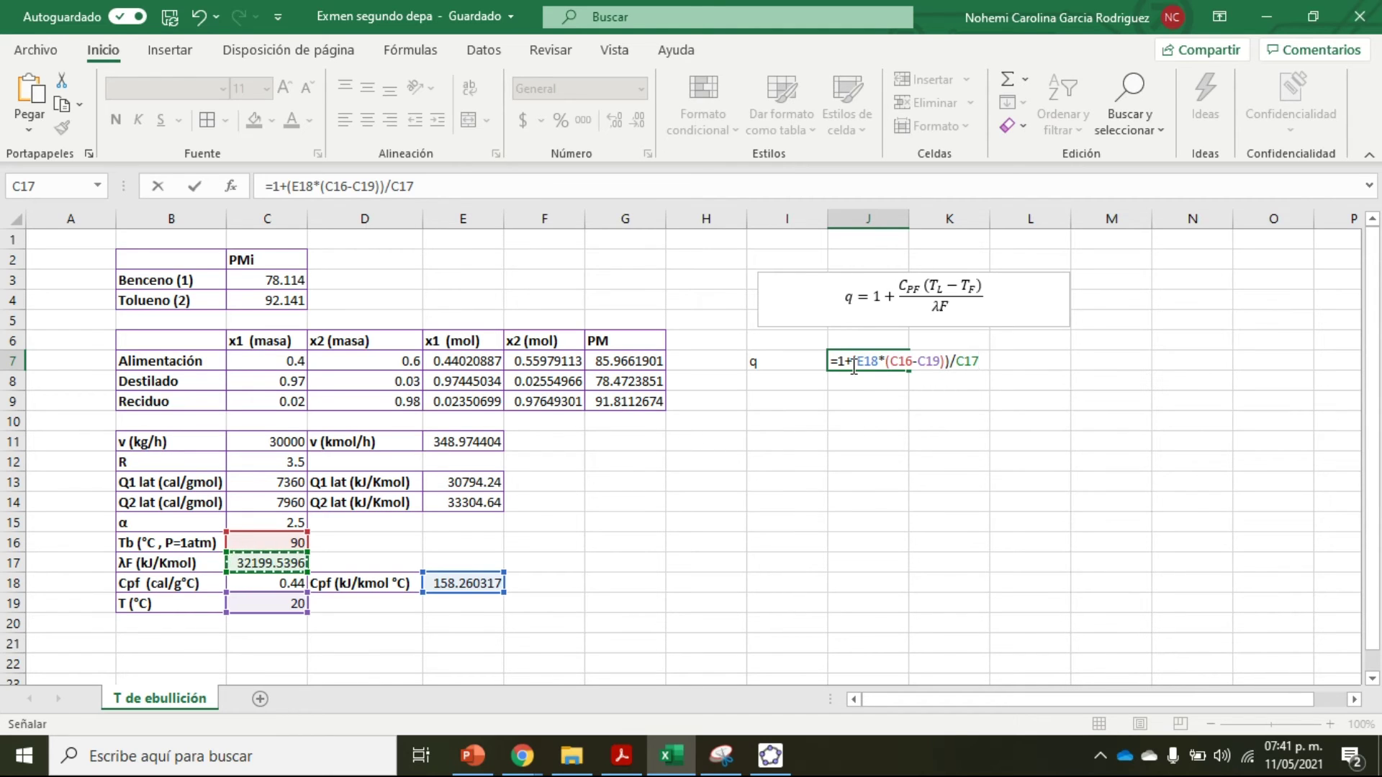
key("Return")
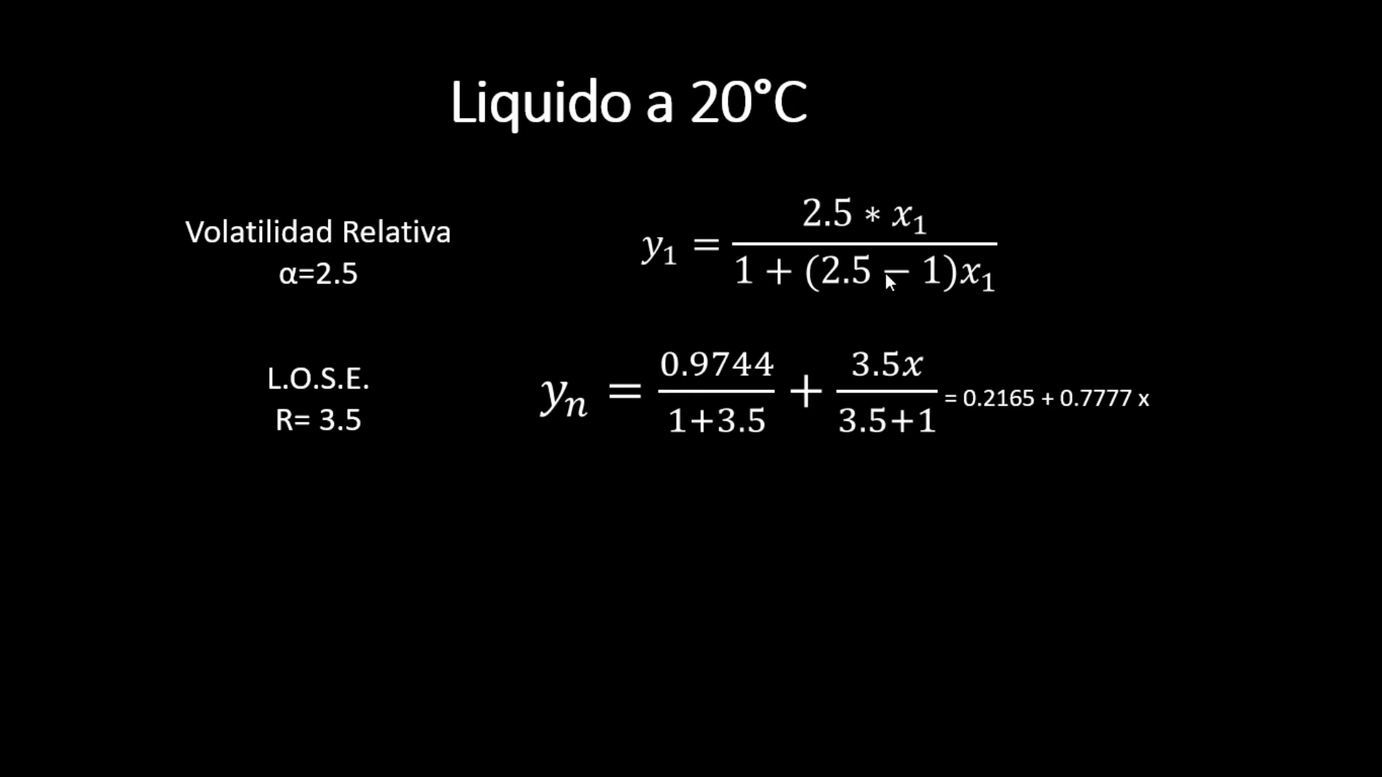
- Reveal the feed-line equation on the slide, switch to GeoGebra, and add the rectifying line y = 0.2165 + 0.7777x
key("Right")
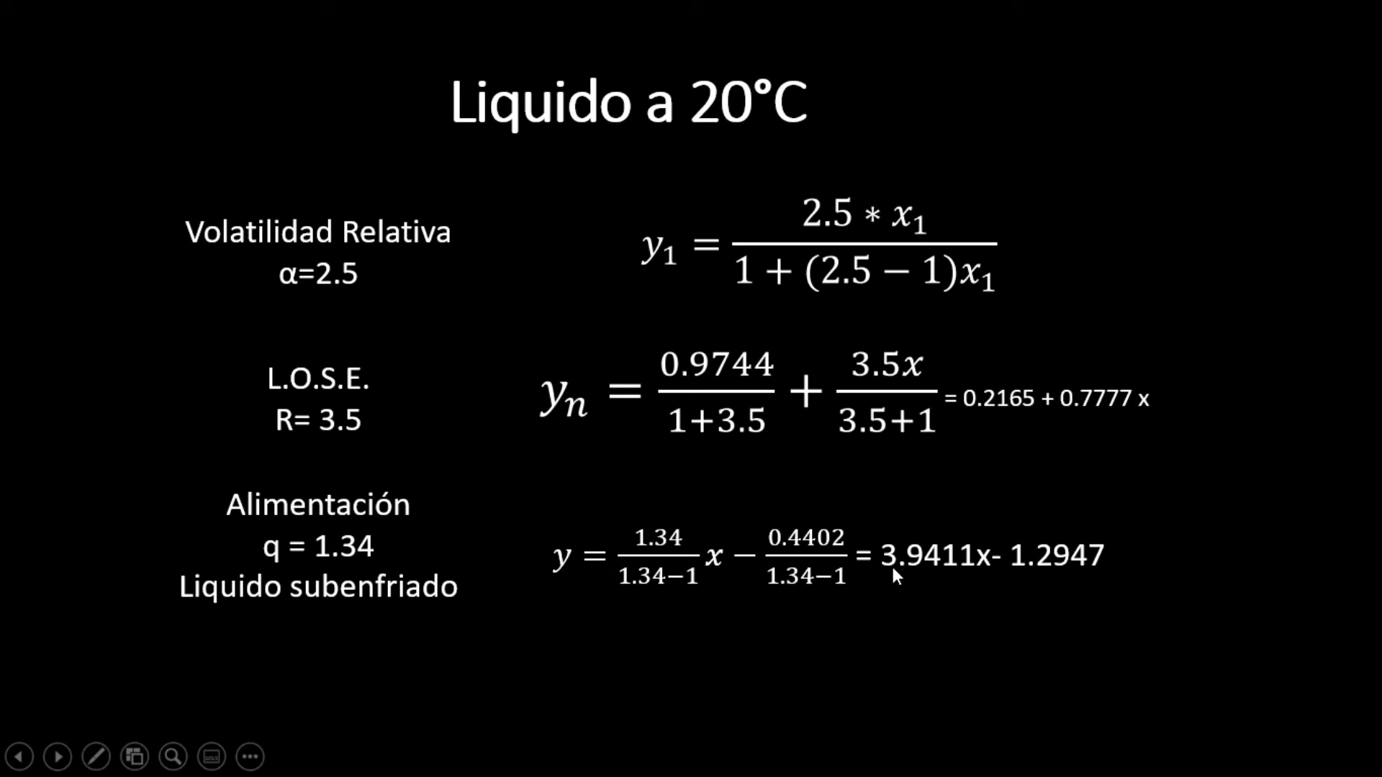
key("alt+Tab")
type("y = 0.2165 + 0.777")
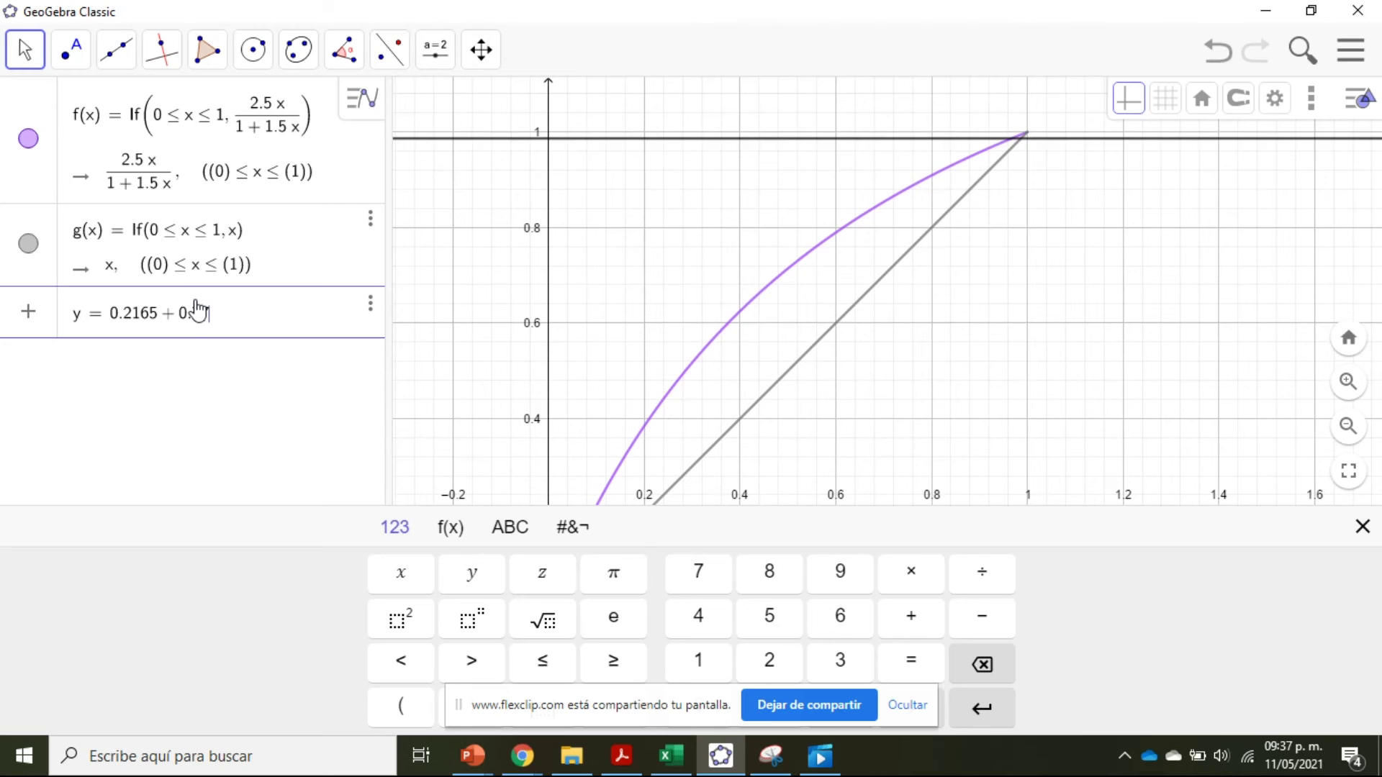
type("7x")
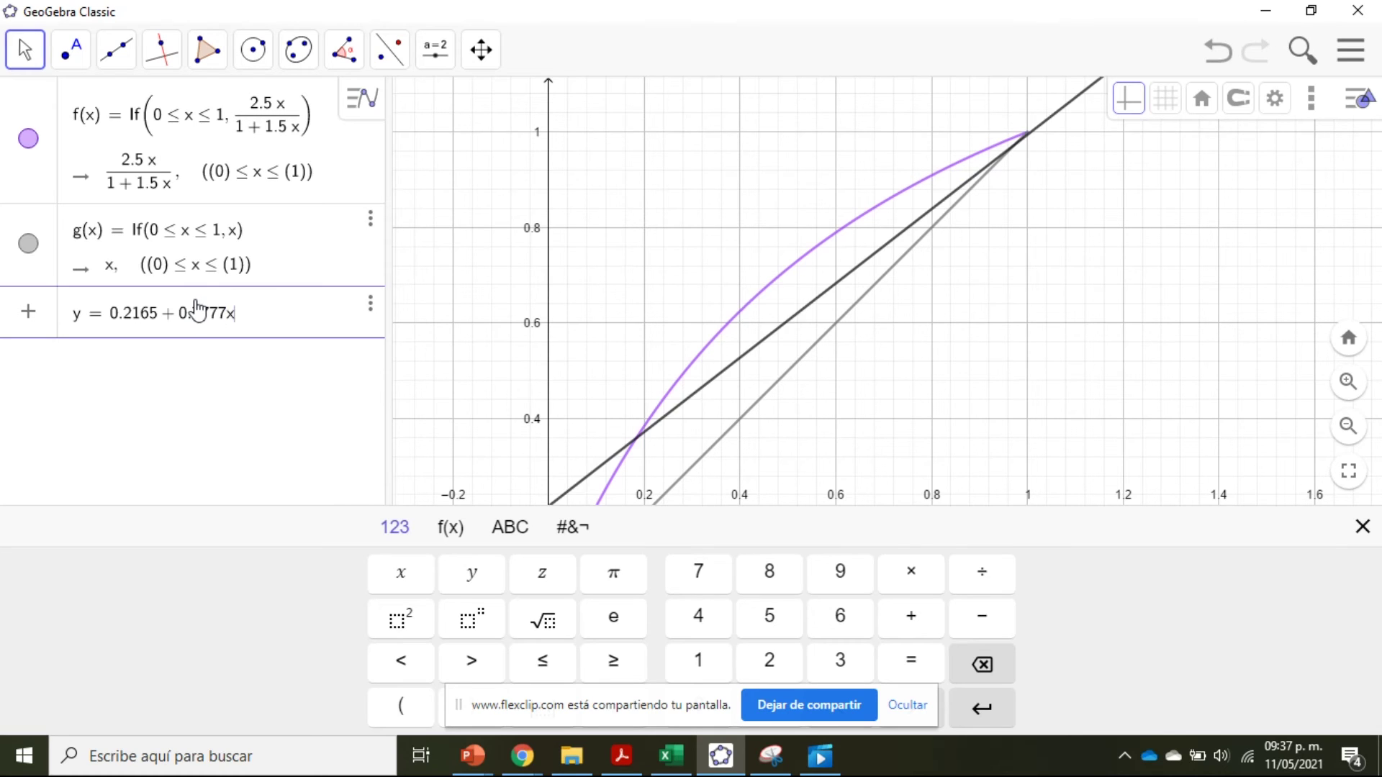
key("Return")
- Add the feed line y = 3.9411x - 1.2947 and close the on-screen keyboard
type("y")
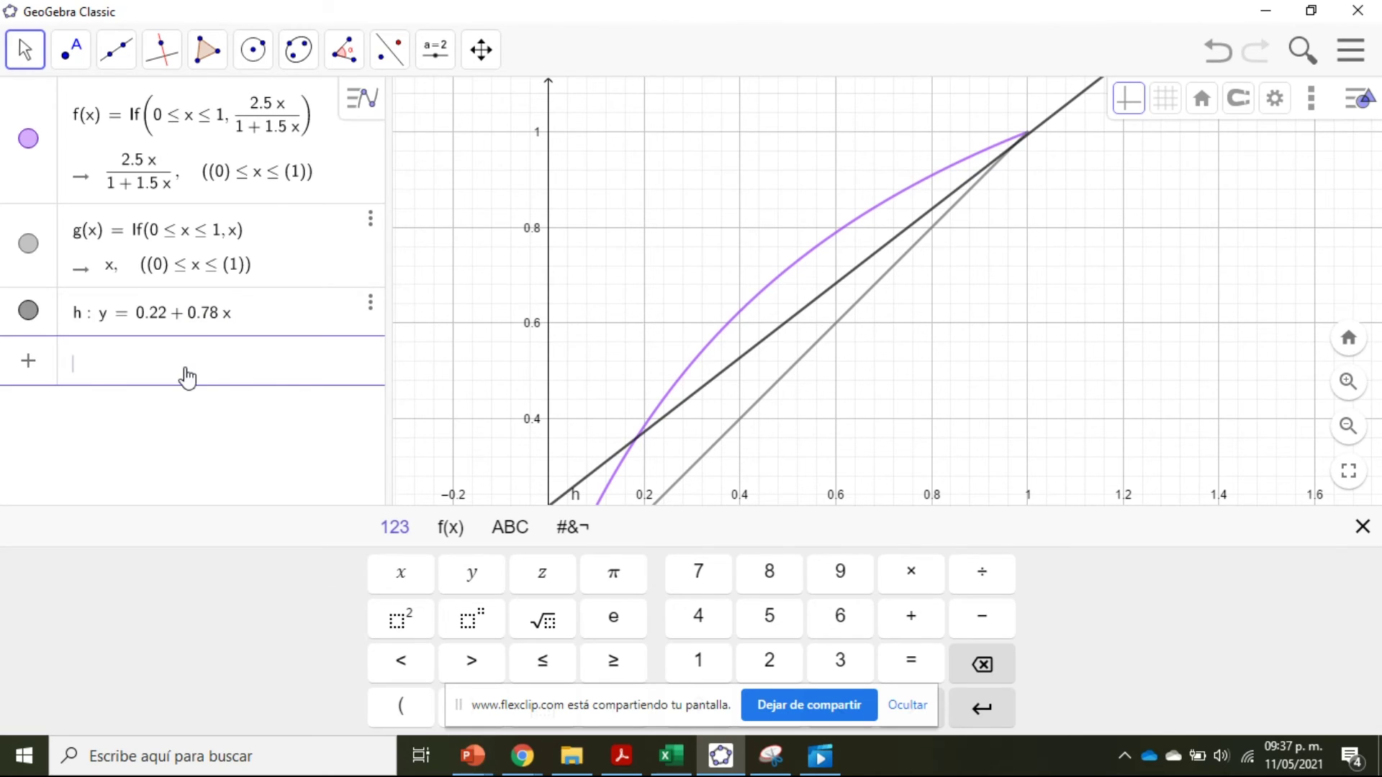
type(" =")
type("3.9411x - 1.2947")
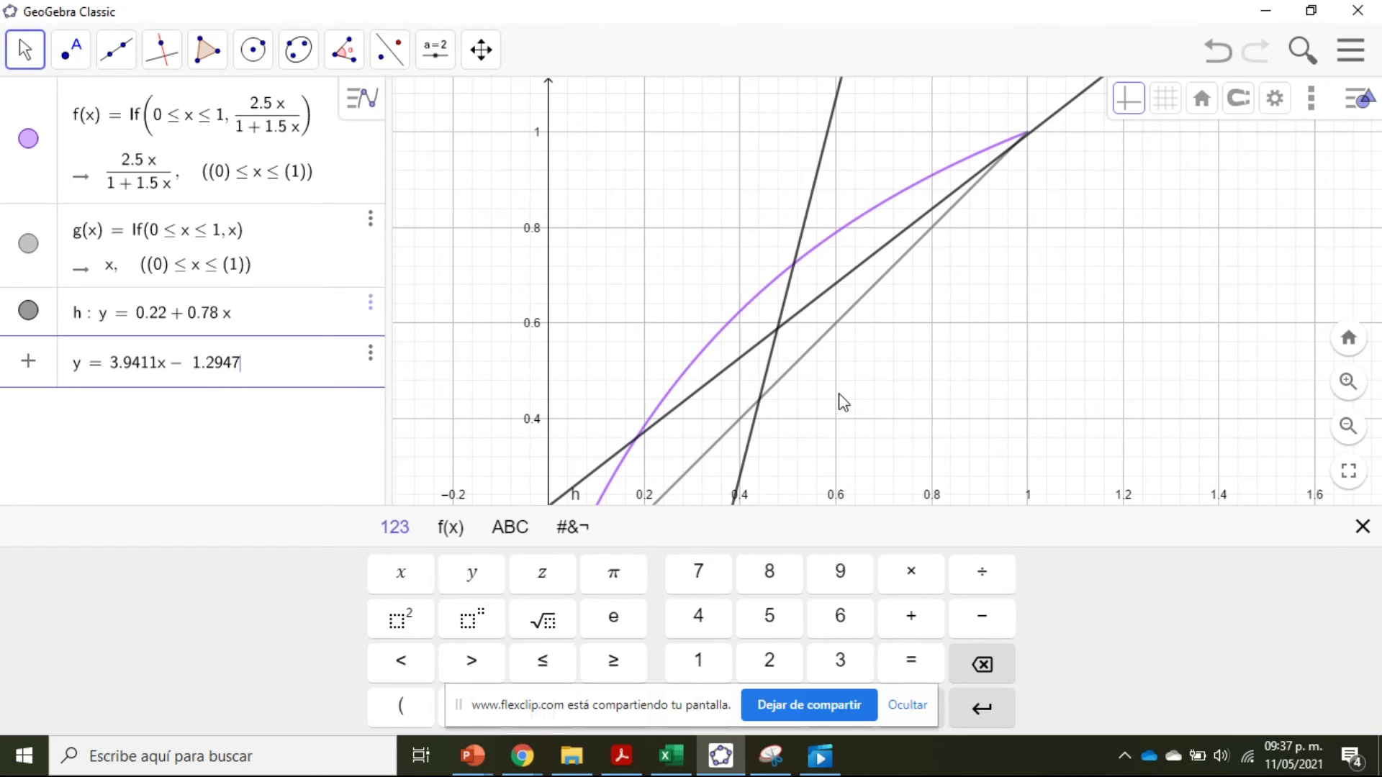
key("Return")
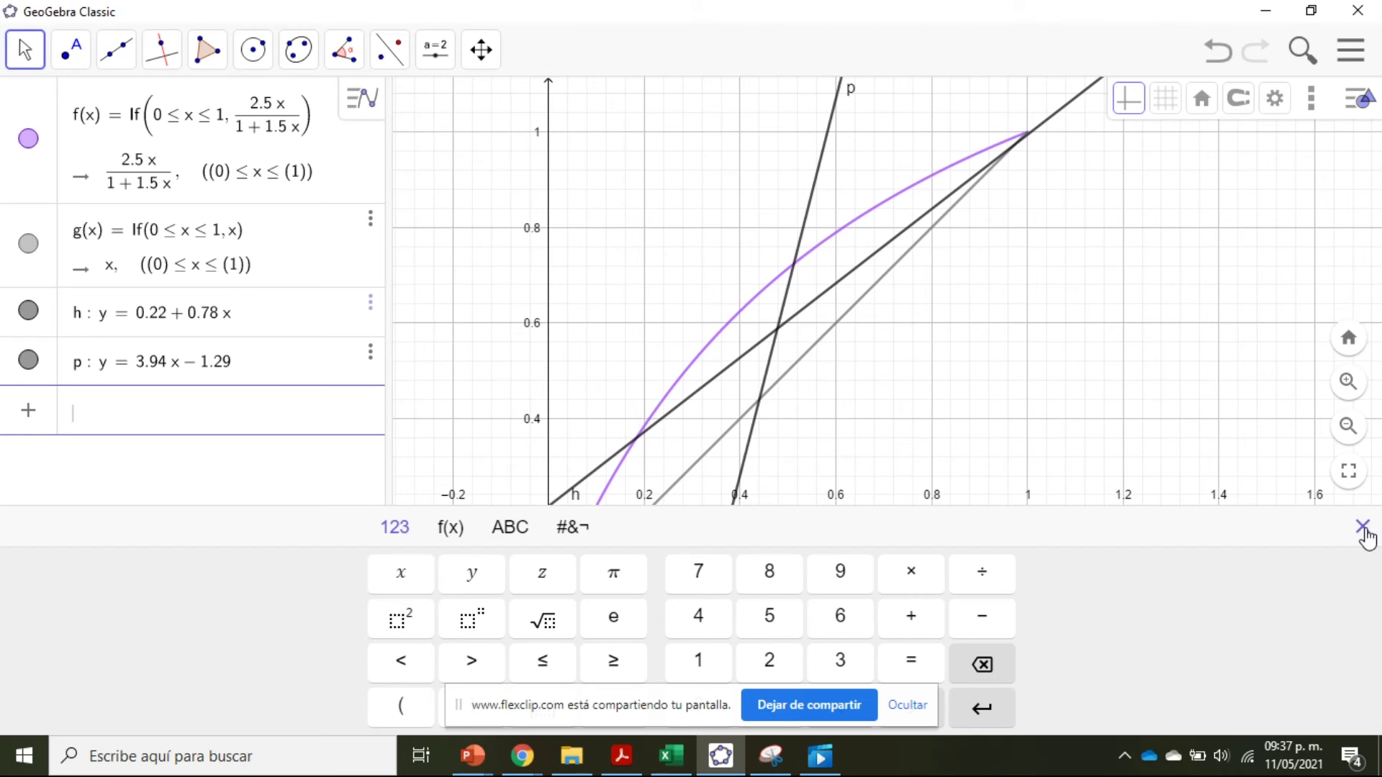
left_click(1362, 527)
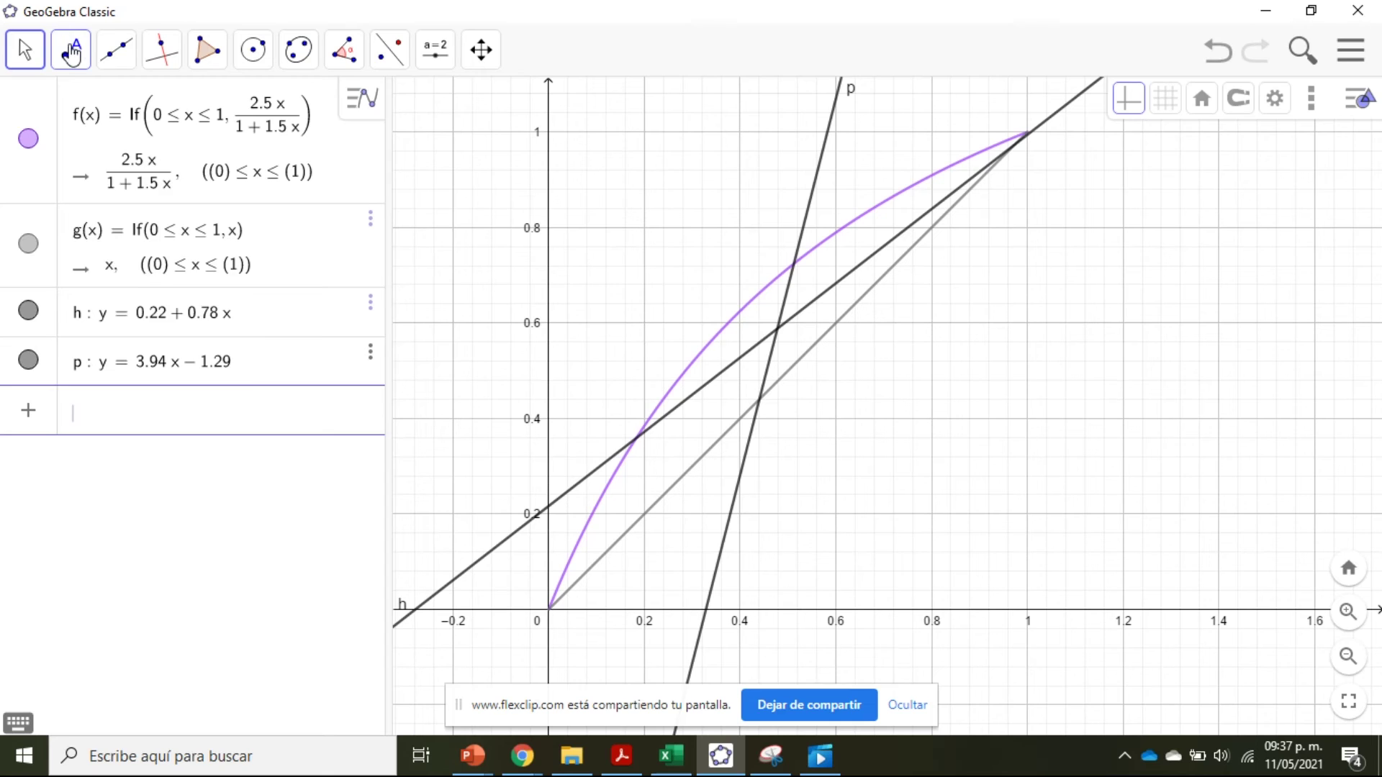
- Mark the intersections of diagonal g with line p, line h with line p, and diagonal g with line h
left_click(71, 49)
left_click(123, 236)
left_click(759, 399)
left_click(777, 329)
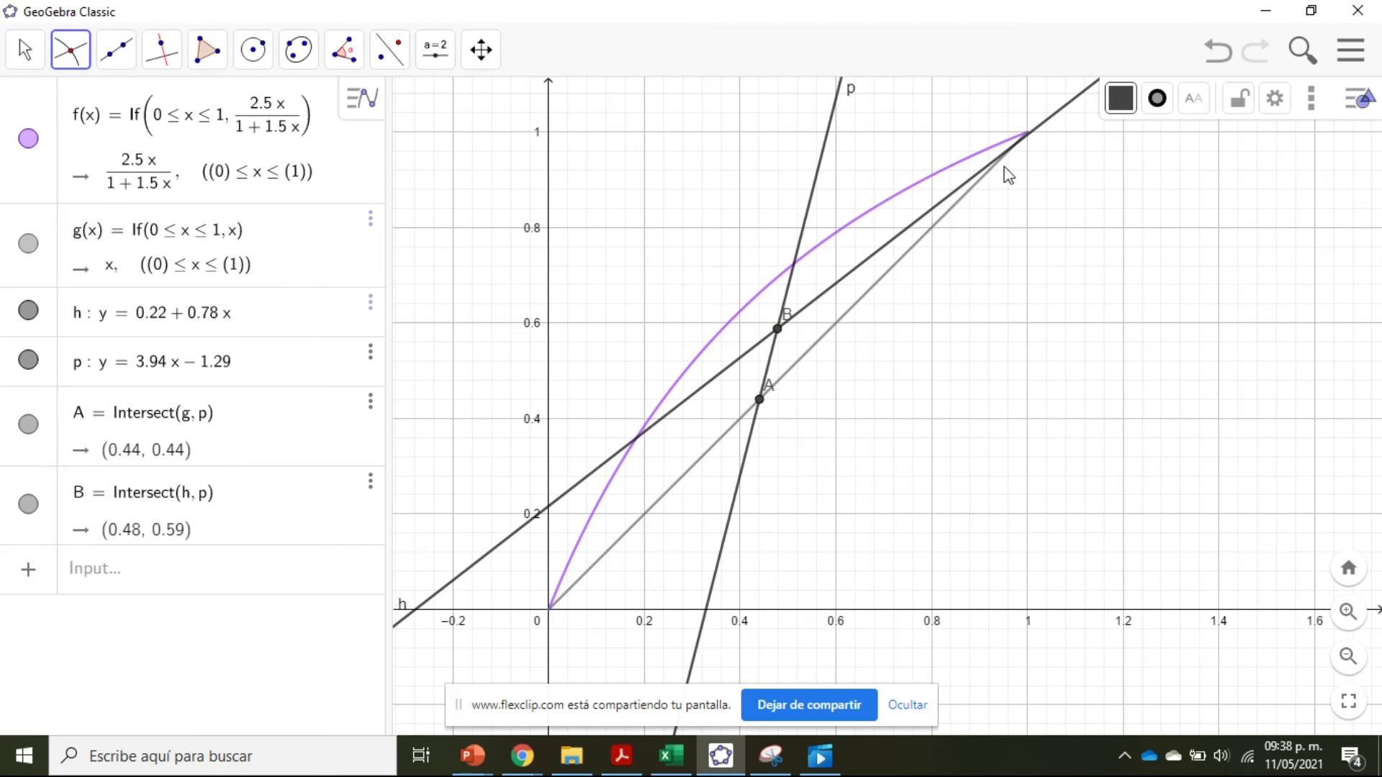
left_click(1015, 145)
- Draw segments from point A to point B and from point C to point B
left_click(116, 49)
left_click(147, 148)
left_click(760, 399)
left_click(777, 329)
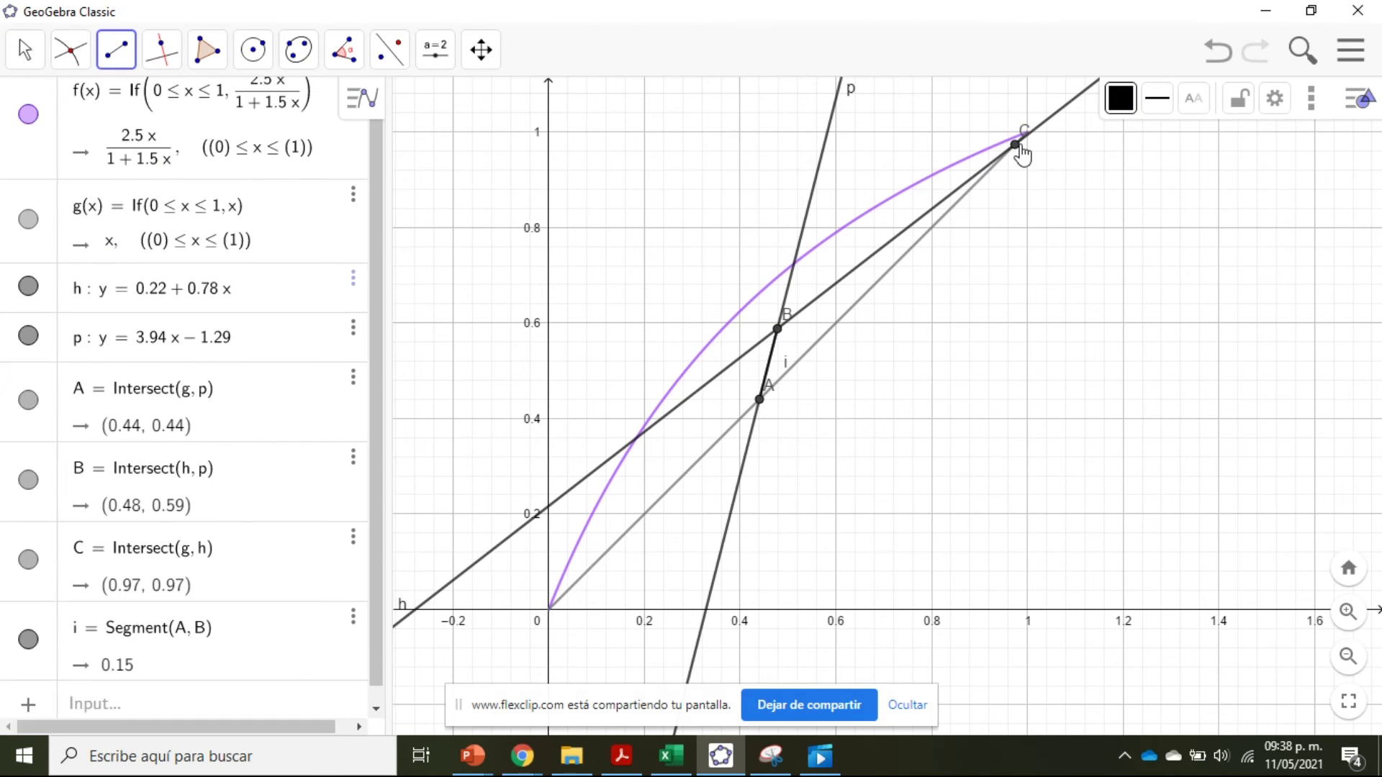
left_click(1015, 144)
left_click(777, 329)
- Hide feed line p, point A and rectifying line h in the graph
left_click(25, 49)
left_click(62, 108)
left_click(806, 216)
key("ctrl+g")
right_click(759, 399)
left_click(766, 461)
right_click(728, 366)
right_click(713, 382)
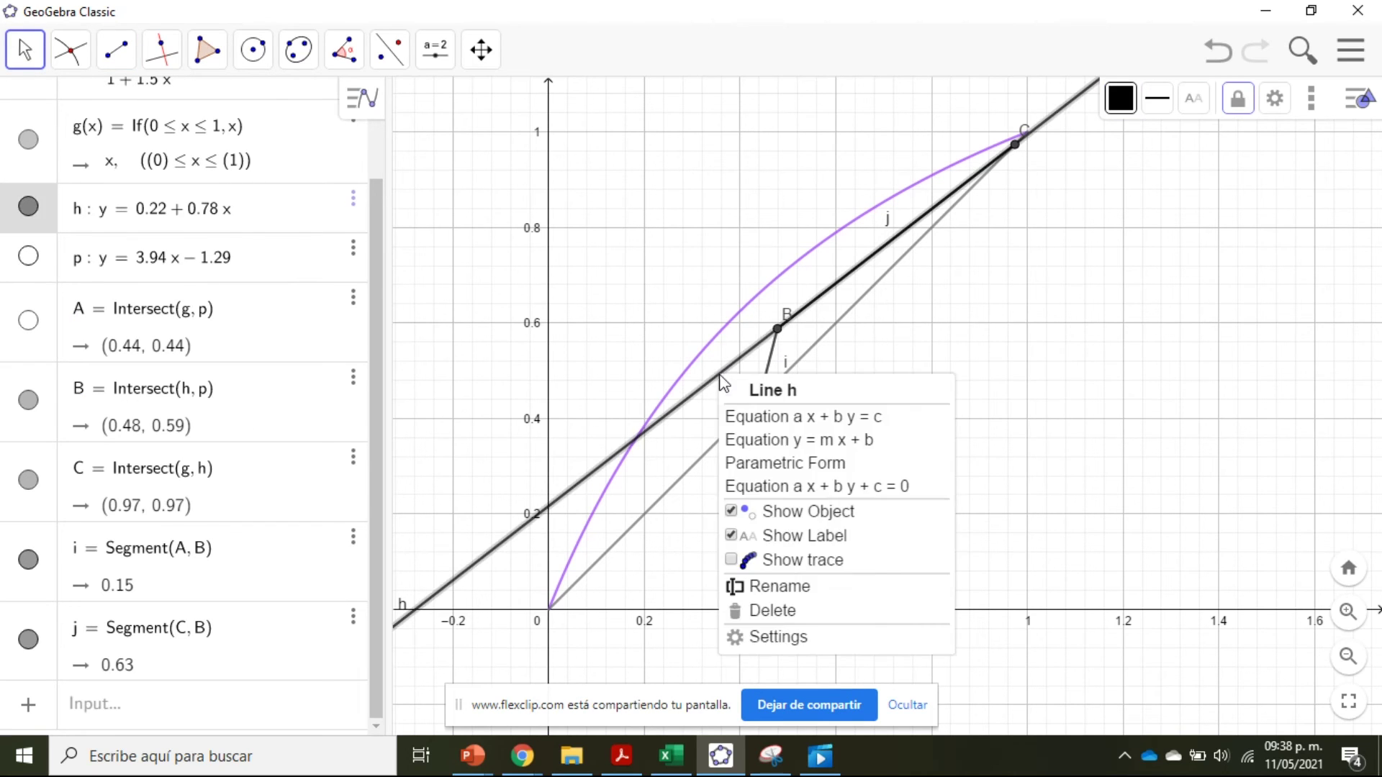
left_click(766, 511)
- Hide point B and the labels of segments AB and CB
right_click(777, 329)
left_click(817, 393)
right_click(772, 344)
left_click(818, 406)
right_click(806, 308)
left_click(820, 373)
right_click(1014, 145)
left_click(982, 267)
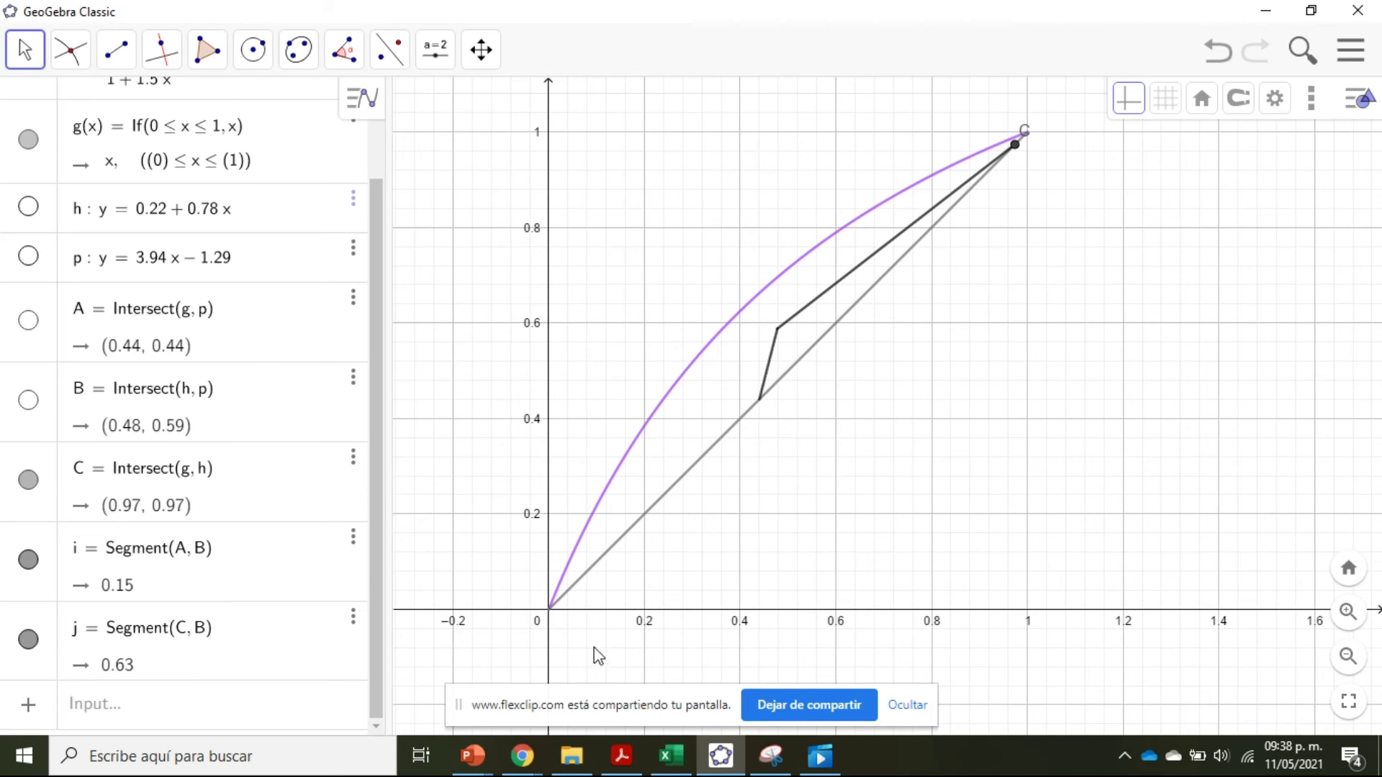
left_click(667, 756)
left_click(720, 755)
left_click(157, 716)
type("x = 0.4402")
key("BackSpace")
key("BackSpace")
key("BackSpace")
key("BackSpace")
key("BackSpace")
key("BackSpace")
key("BackSpace")
key("BackSpace")
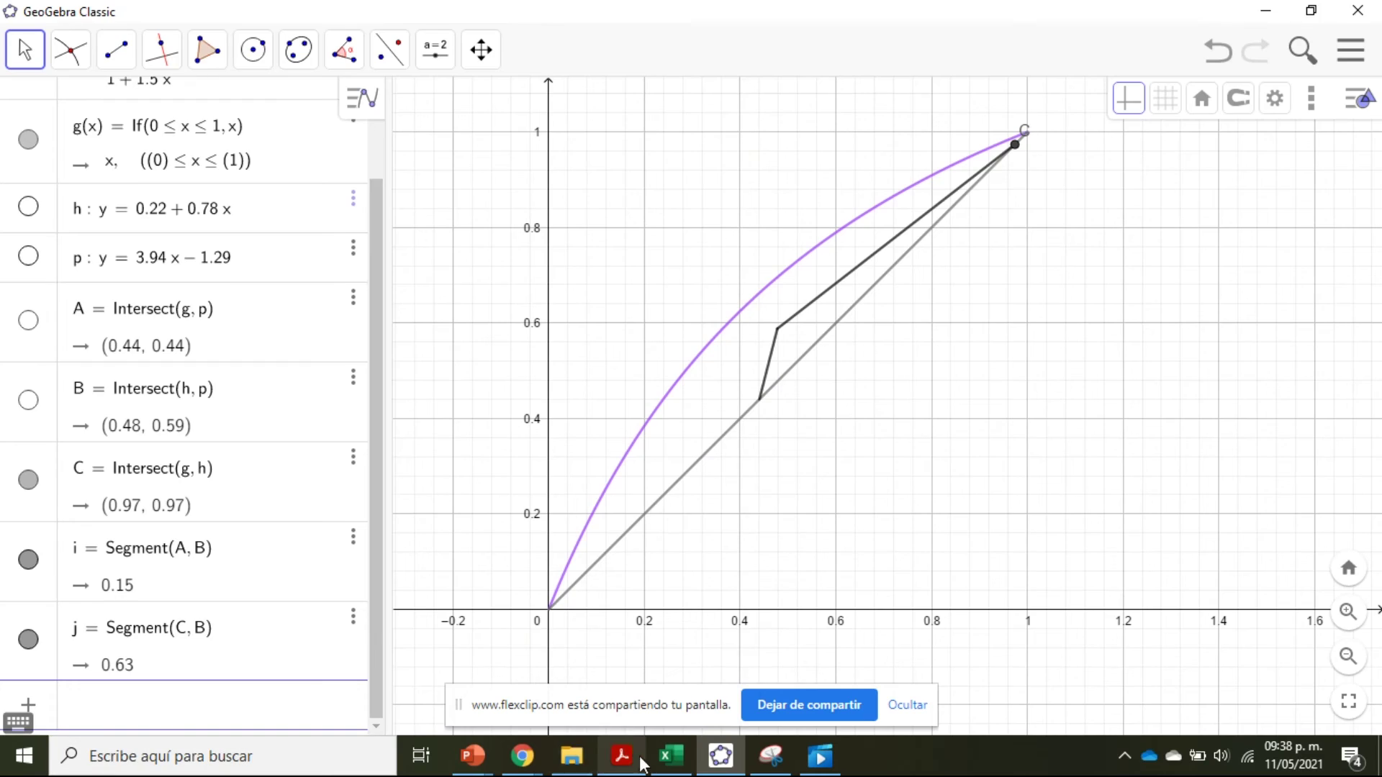
- Check the bottoms composition in Excel, add the vertical line x = 0.02 in GeoGebra, and mark its intersection with diagonal g
left_click(669, 756)
left_click(686, 760)
left_click(148, 706)
type("x=0.02")
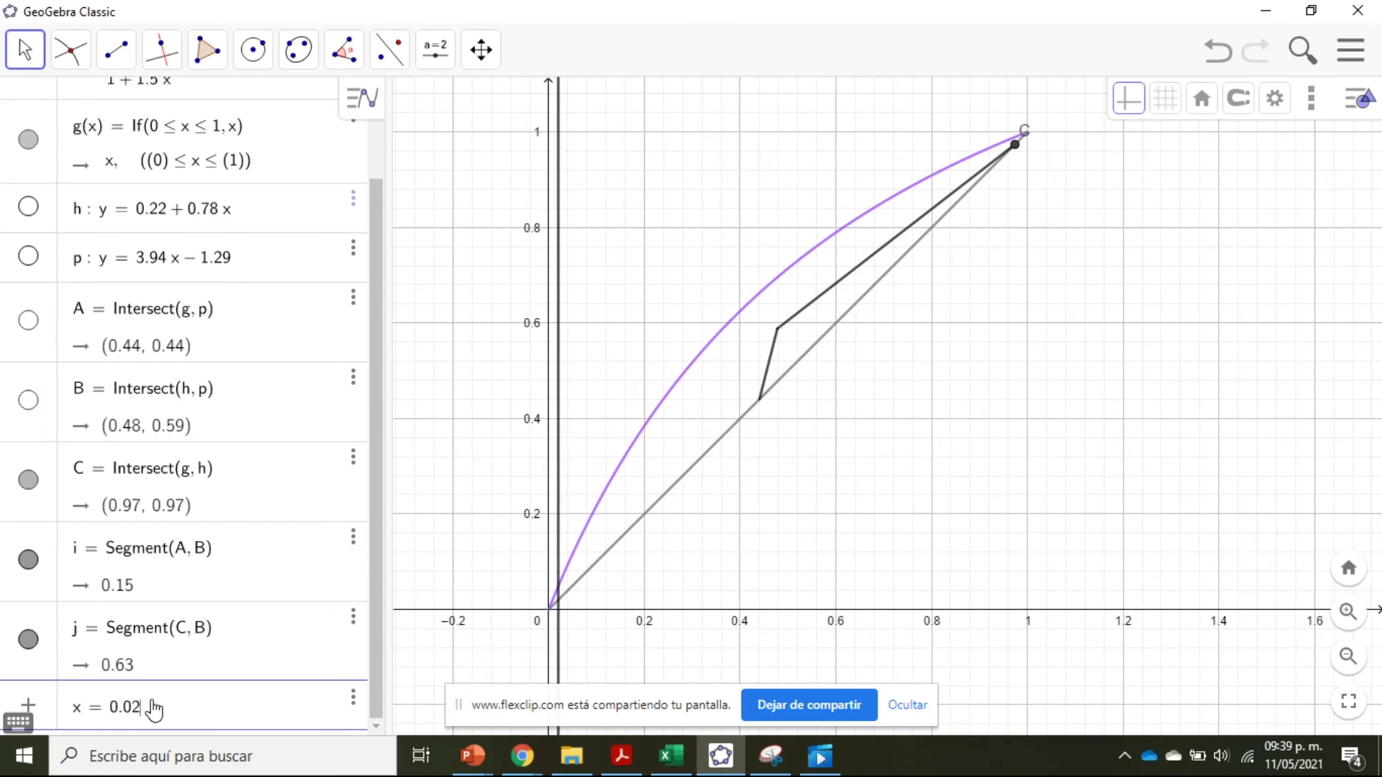
key("Return")
left_click(71, 49)
left_click(560, 598)
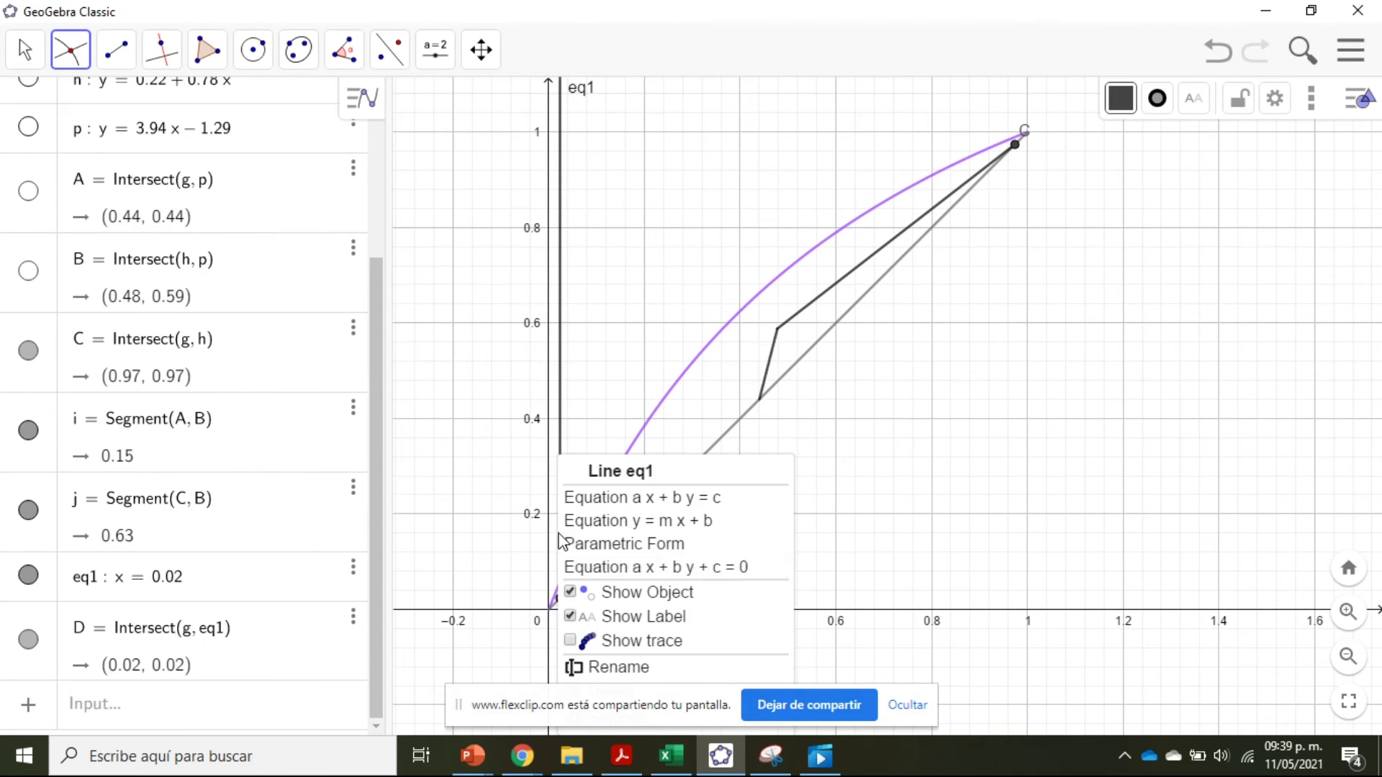
- Draw the stripping line as a segment from point D to the corner where segments i and j meet
left_click(116, 49)
left_click(560, 598)
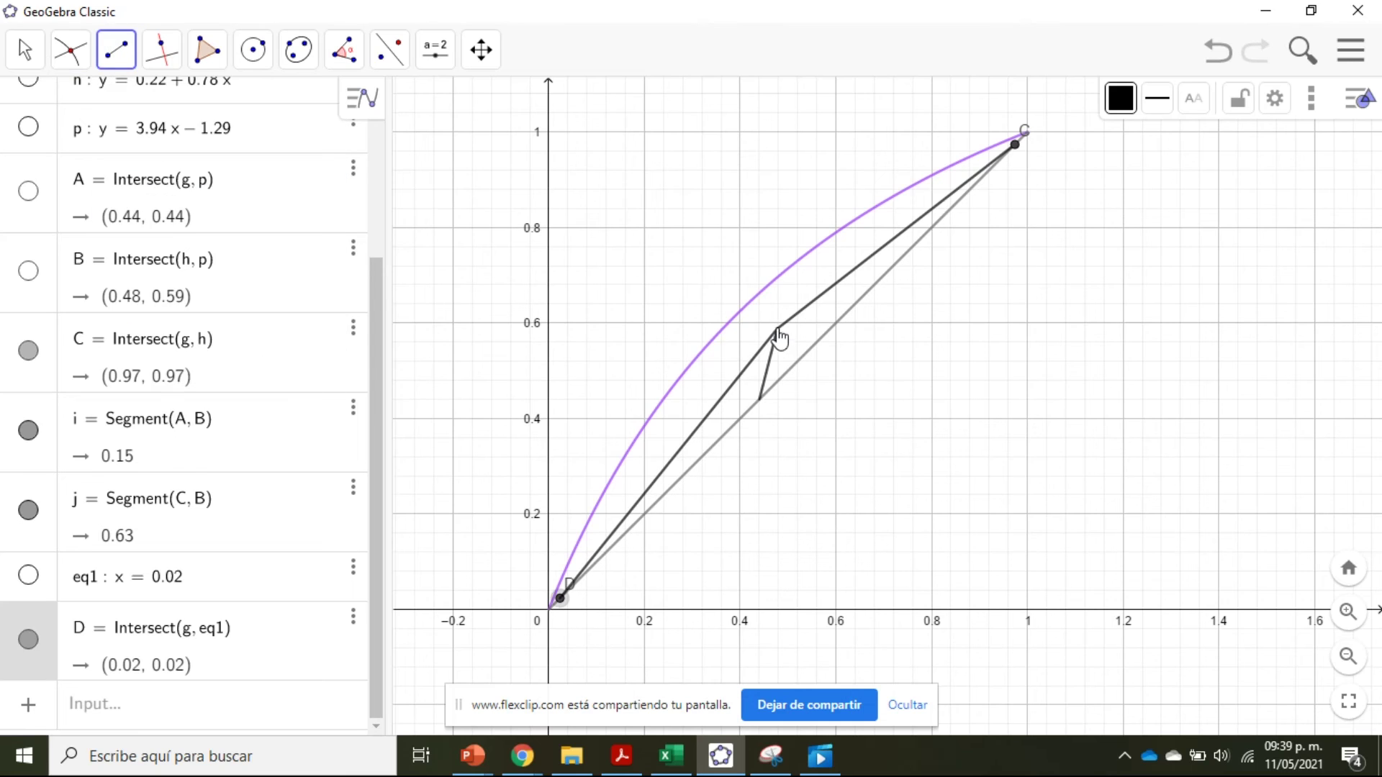
left_click(777, 330)
key("Escape")
key("ctrl+g")
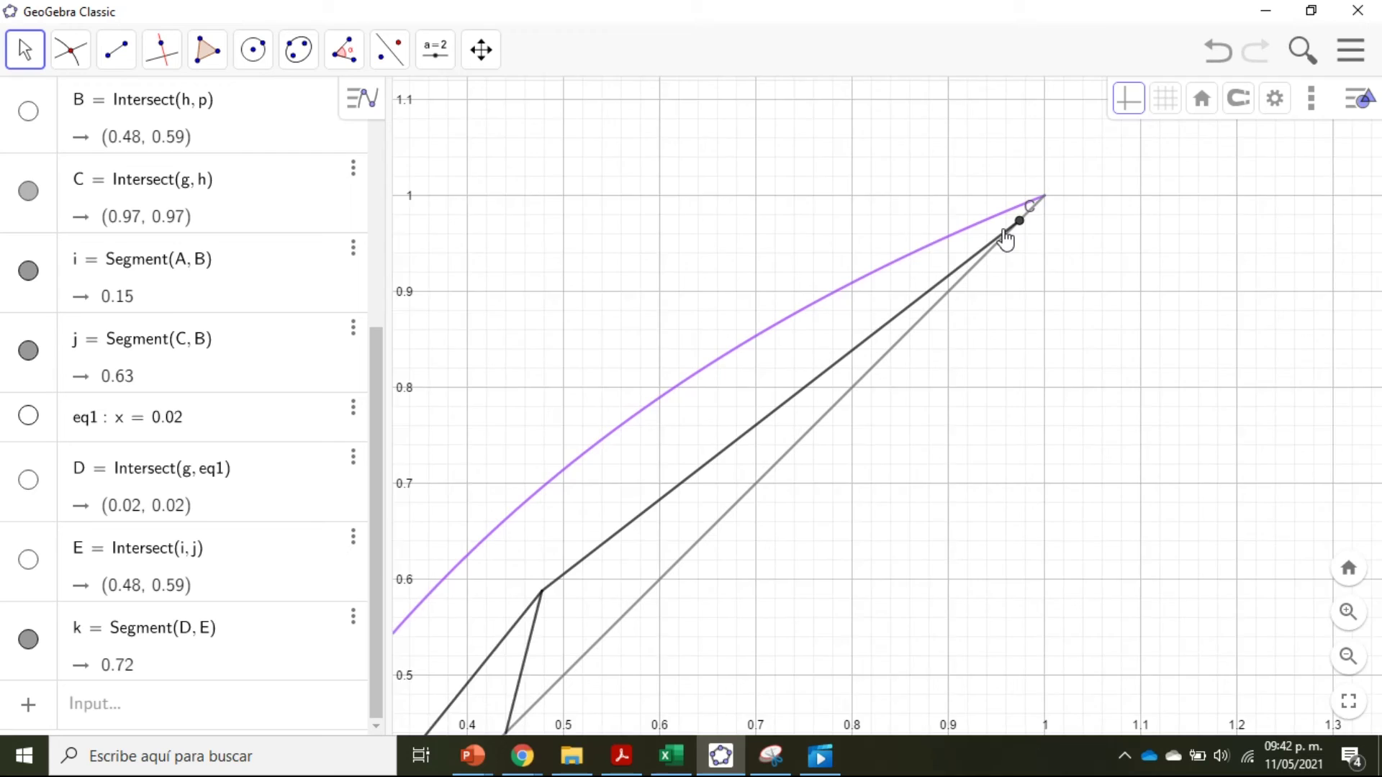
- Draw the first stage from point C horizontally to curve f at about (0.94, 0.97), and vertically down to segment j at about (0.94, 0.95)
scroll(993, 223, "up", 3)
left_click(115, 50)
left_click(1034, 214)
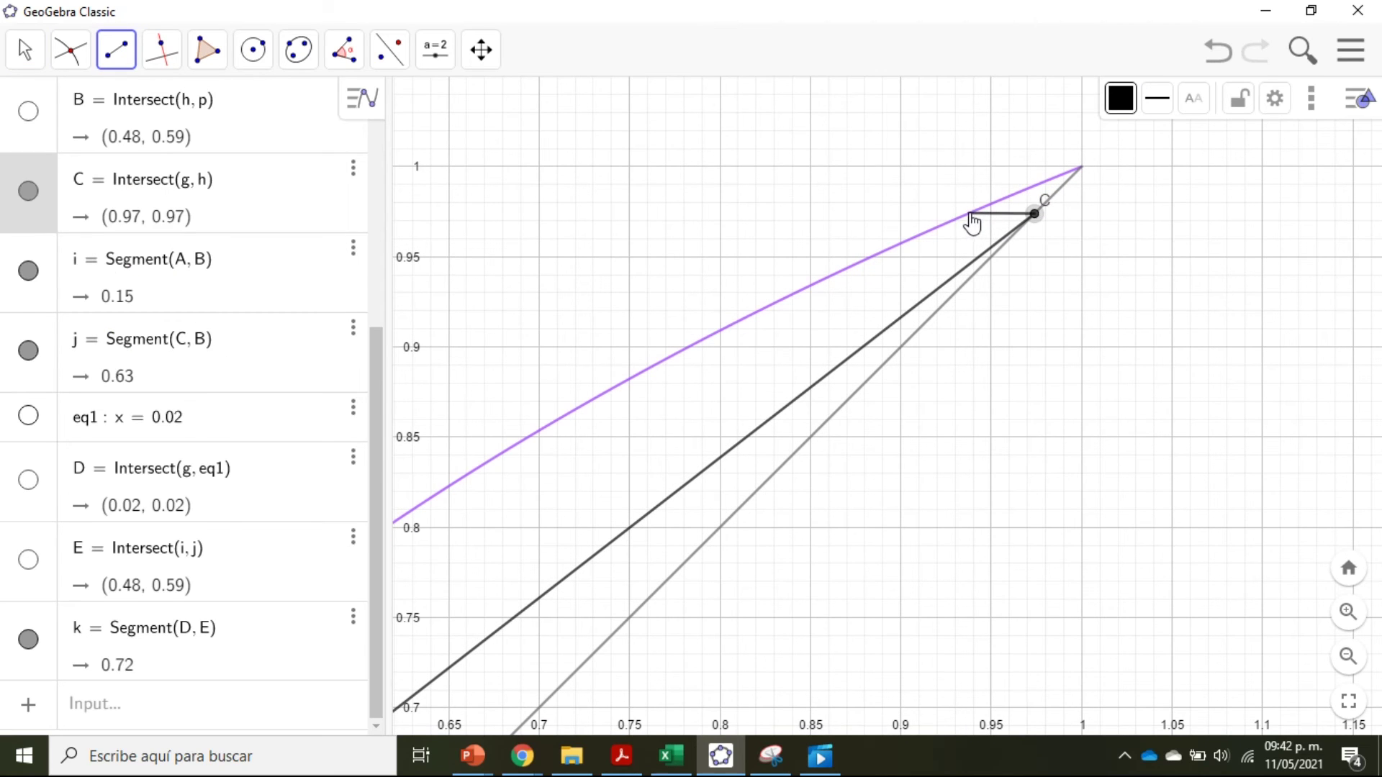
left_click(969, 214)
left_click(969, 264)
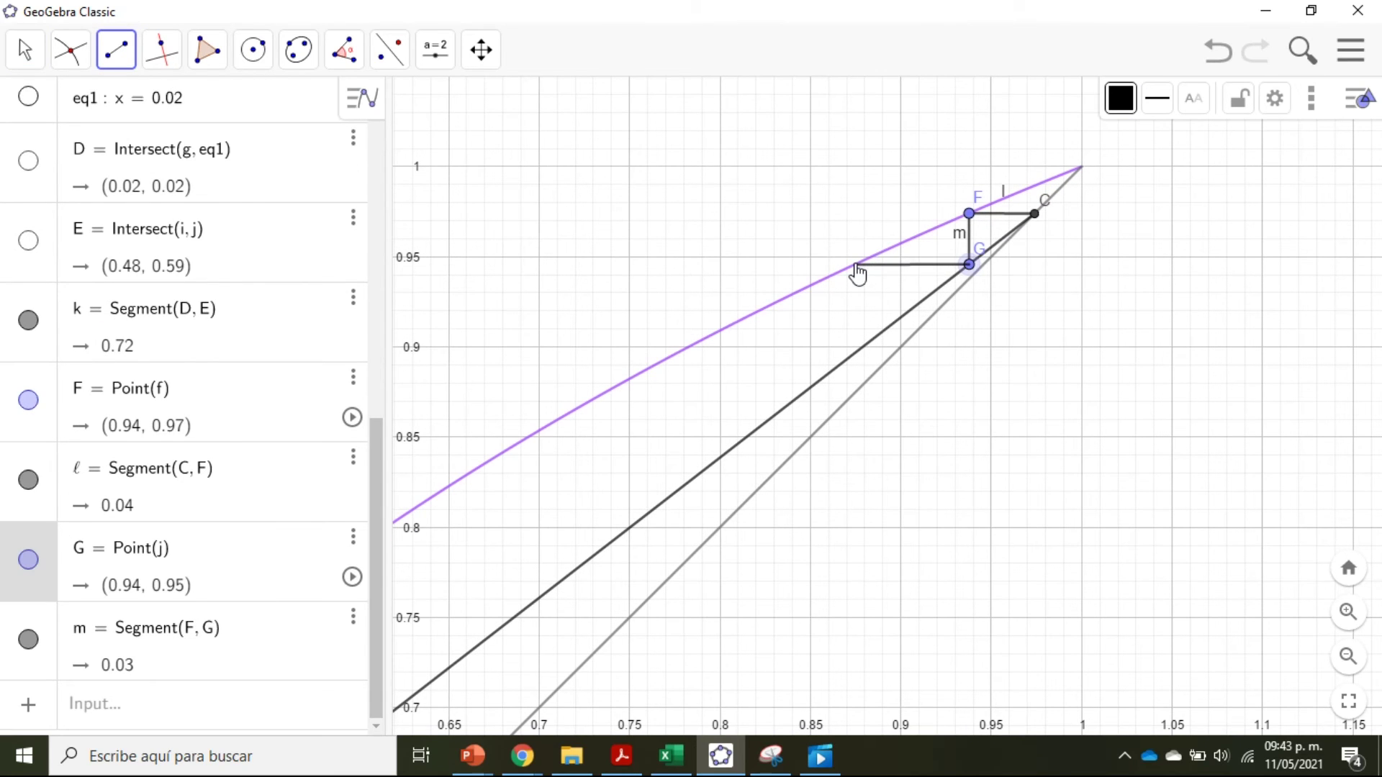
- Draw the second and third stages between curve f and segment j, with vertical sides at about x = 0.88 and x = 0.78
left_click(857, 264)
left_click(856, 352)
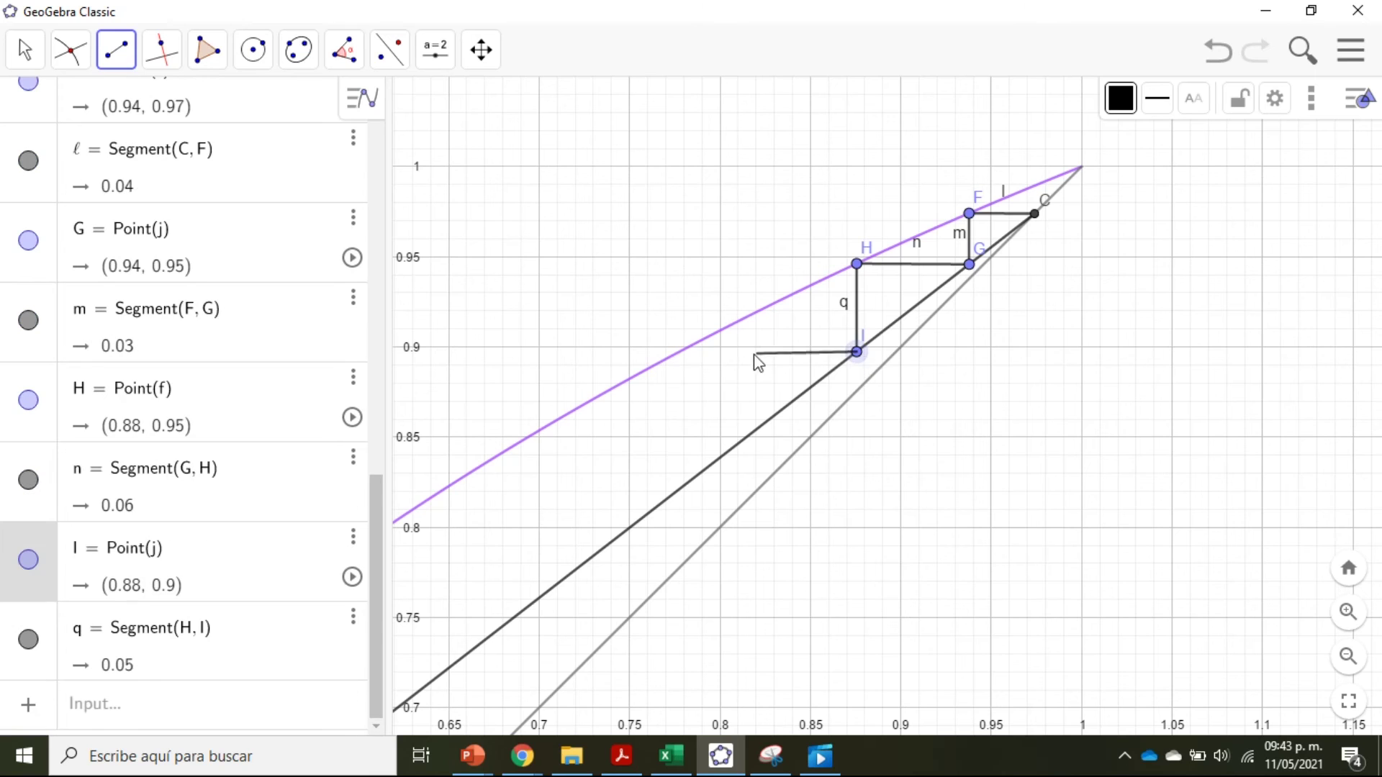
left_click(677, 352)
left_click(677, 490)
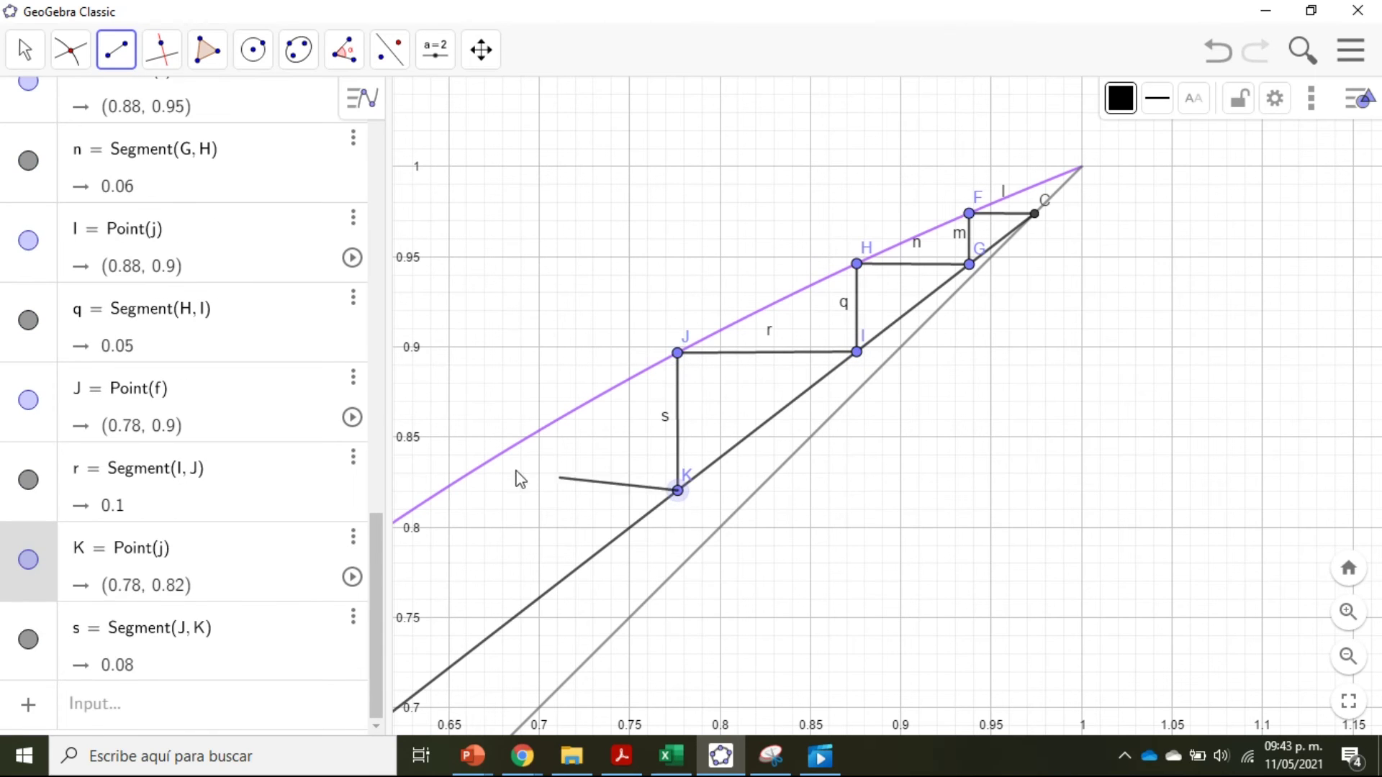
- Draw the fourth and fifth stages between curve f and segment j, with vertical sides at about x = 0.65 and x = 0.51
left_click(447, 492)
left_click_drag(470, 699, 1104, 330)
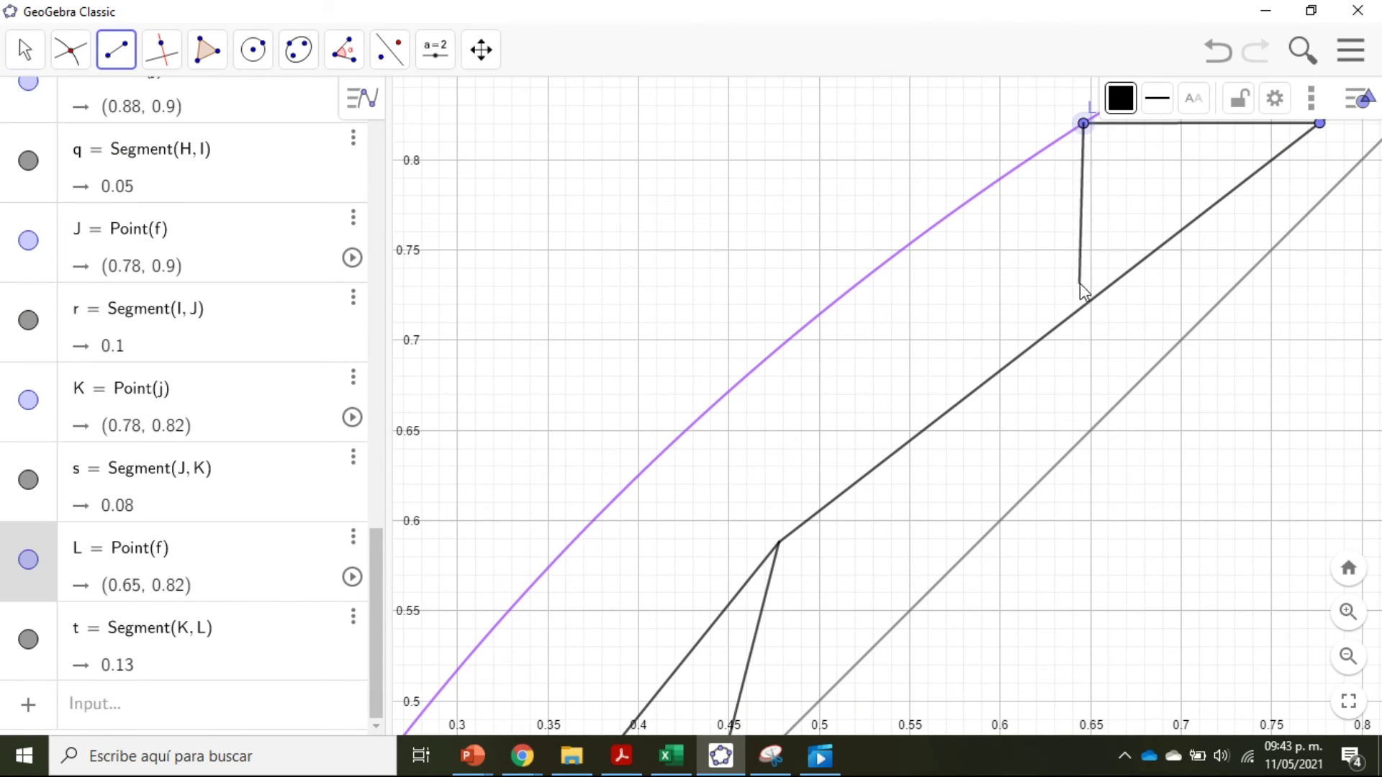
left_click(1083, 306)
left_click(829, 306)
left_click(829, 503)
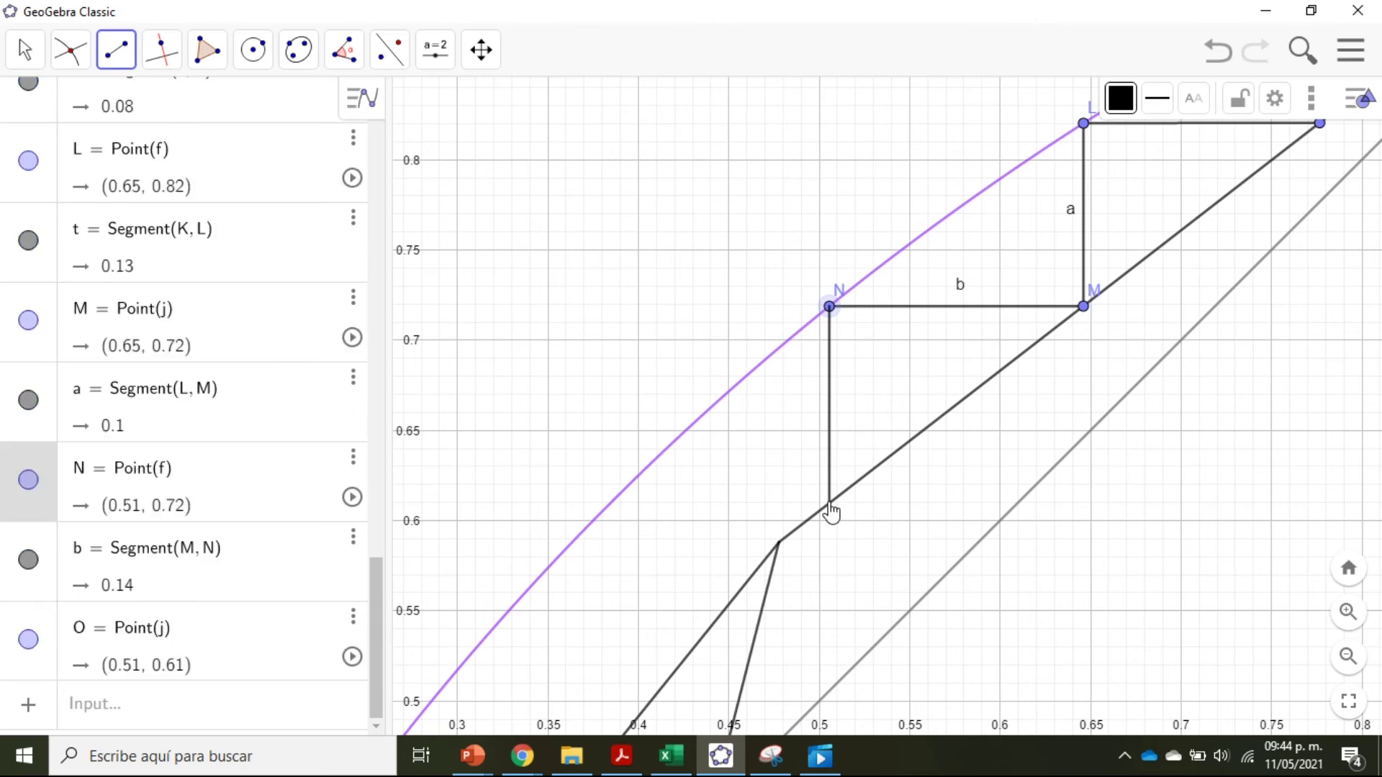
- Draw the sixth stage horizontally to curve f at about (0.38, 0.61), and vertically down to segment k at about (0.38, 0.47)
left_click(612, 503)
key("Escape")
left_click_drag(641, 389, 835, 173)
left_click_drag(720, 431, 902, 237)
left_click(117, 65)
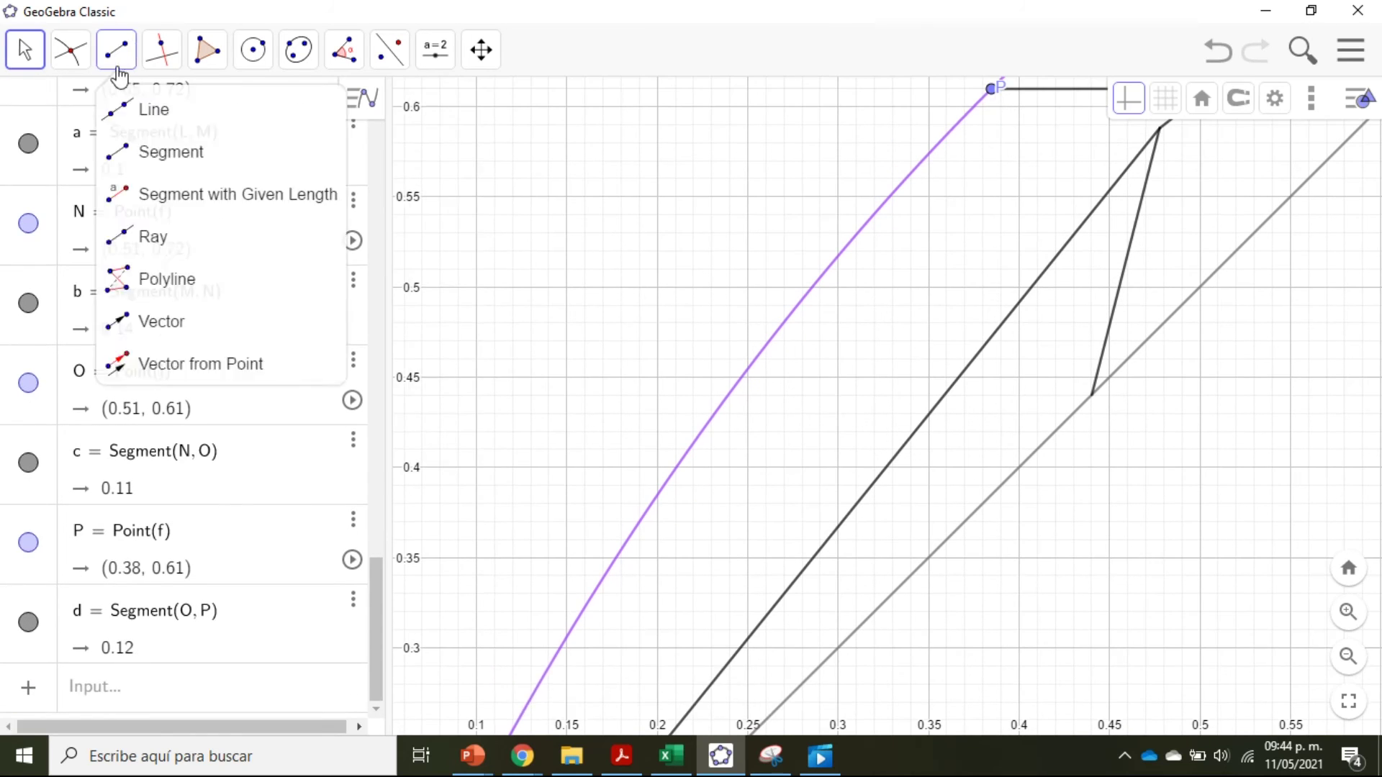
left_click(991, 88)
left_click(991, 337)
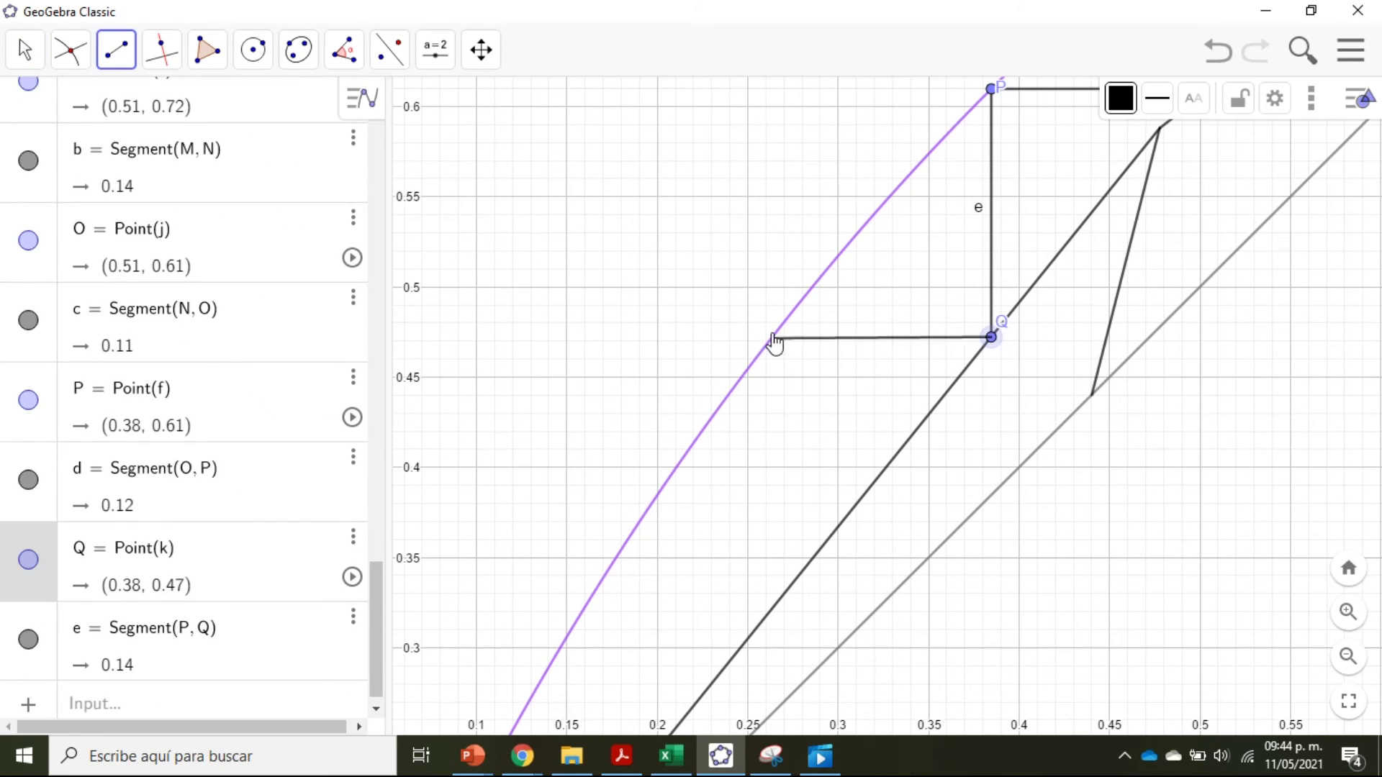
- Draw the seventh and eighth stages between curve f and segment k, with vertical sides at about x = 0.26 and x = 0.16
scroll(770, 346, "up", 2)
left_click(771, 338)
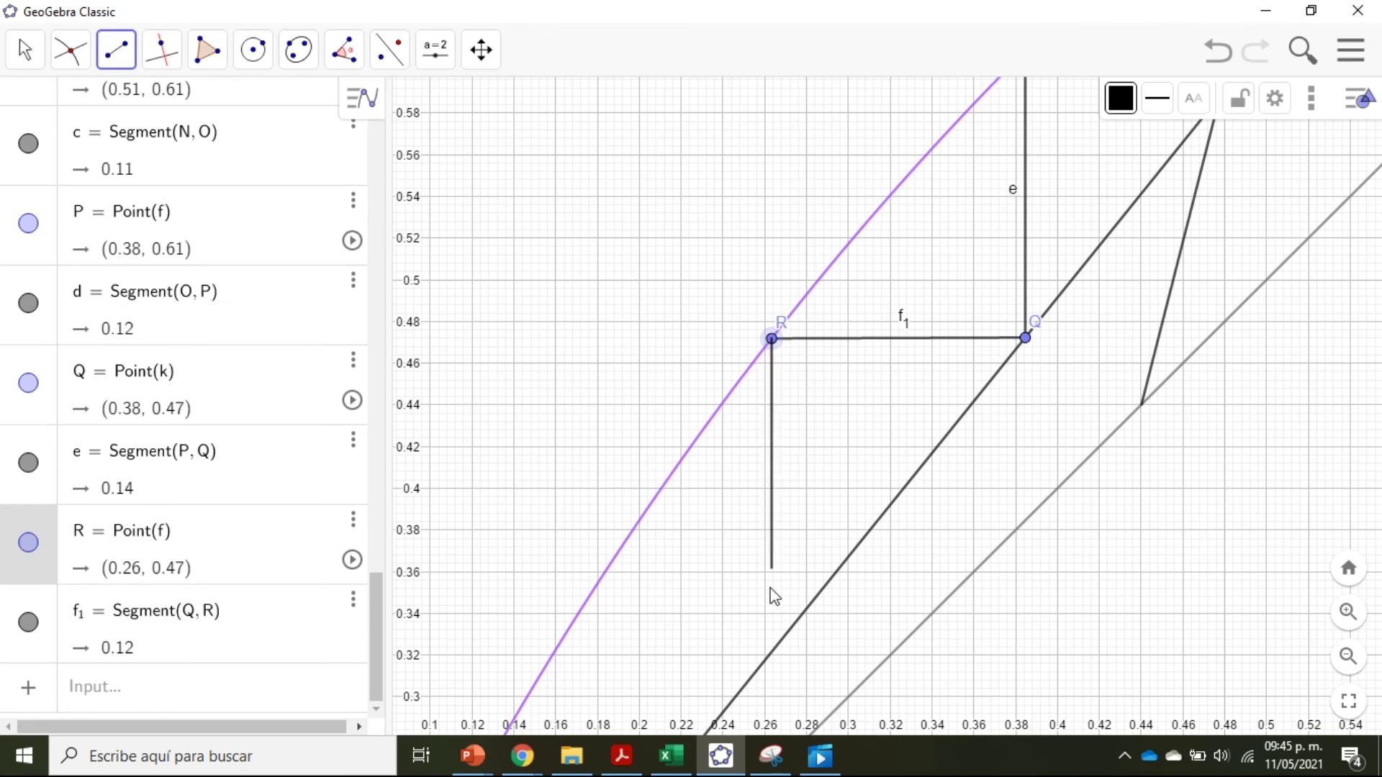
left_click(767, 657)
left_click(769, 654)
left_click(554, 653)
left_click_drag(605, 720, 949, 231)
left_click(908, 353)
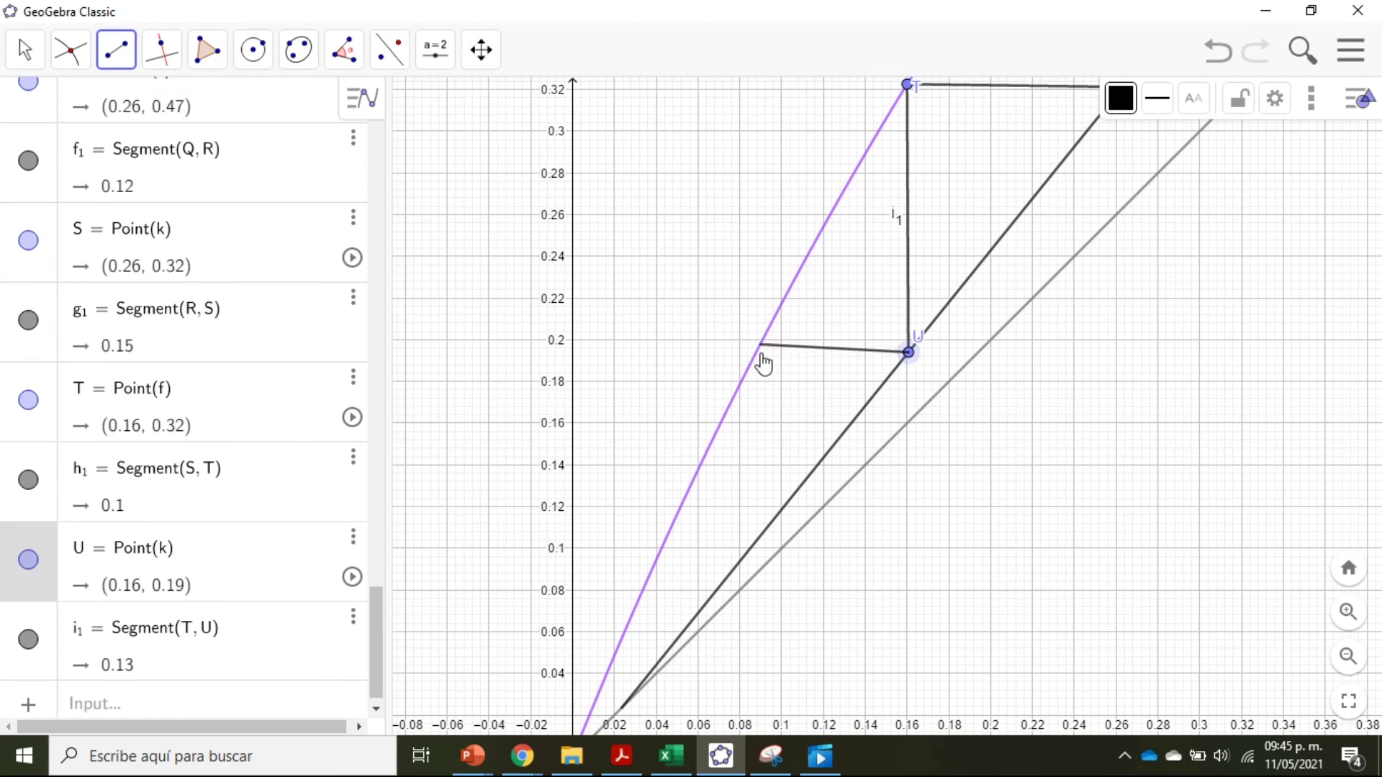
- Draw the ninth stage horizontally to curve f at about (0.09, 0.19), and vertically down to segment k at about (0.09, 0.1)
left_click(758, 357)
key("ctrl+z")
scroll(758, 360, "up", 1)
scroll(757, 359, "up", 1)
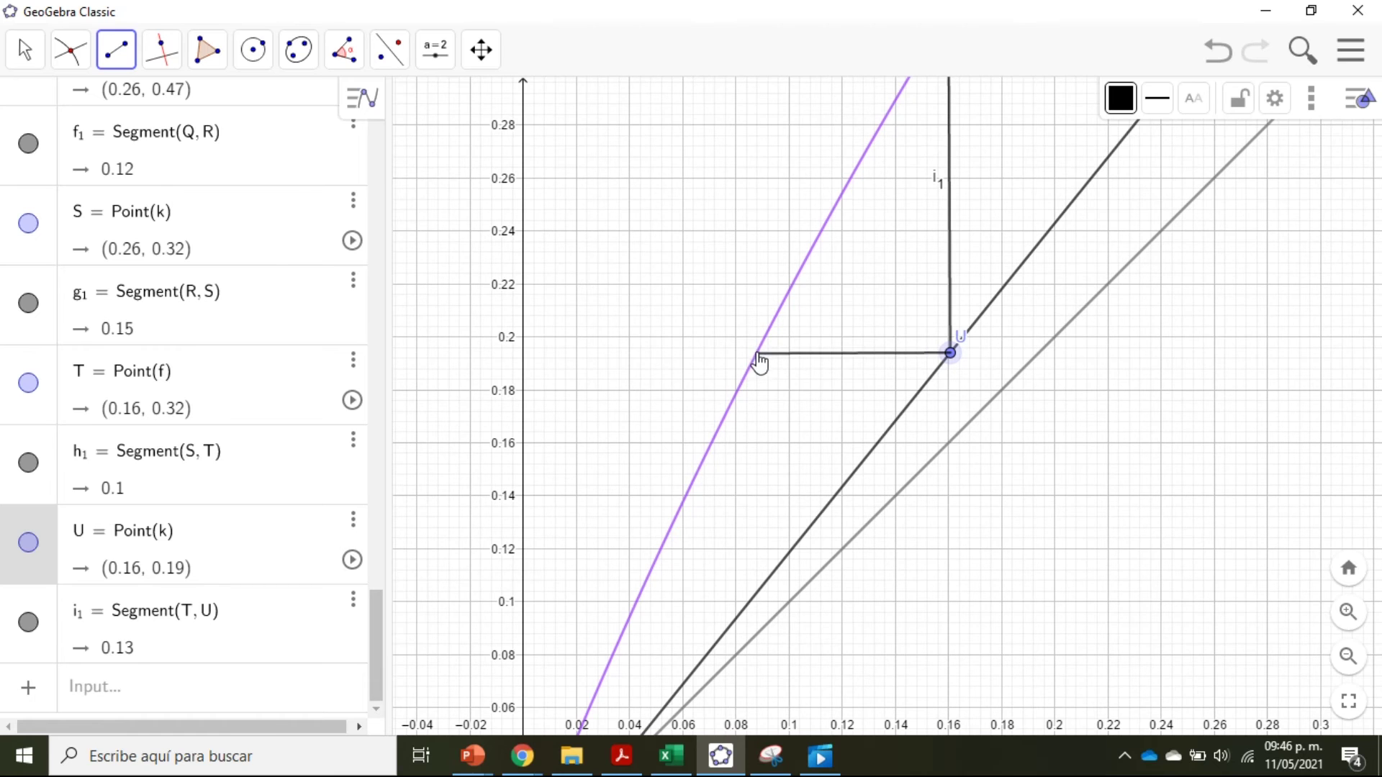
left_click(756, 355)
left_click(757, 602)
- Draw the tenth stage horizontally to curve f at about (0.04, 0.1), and vertically down to segment k at about (0.04, 0.05)
scroll(642, 602, "up", 1)
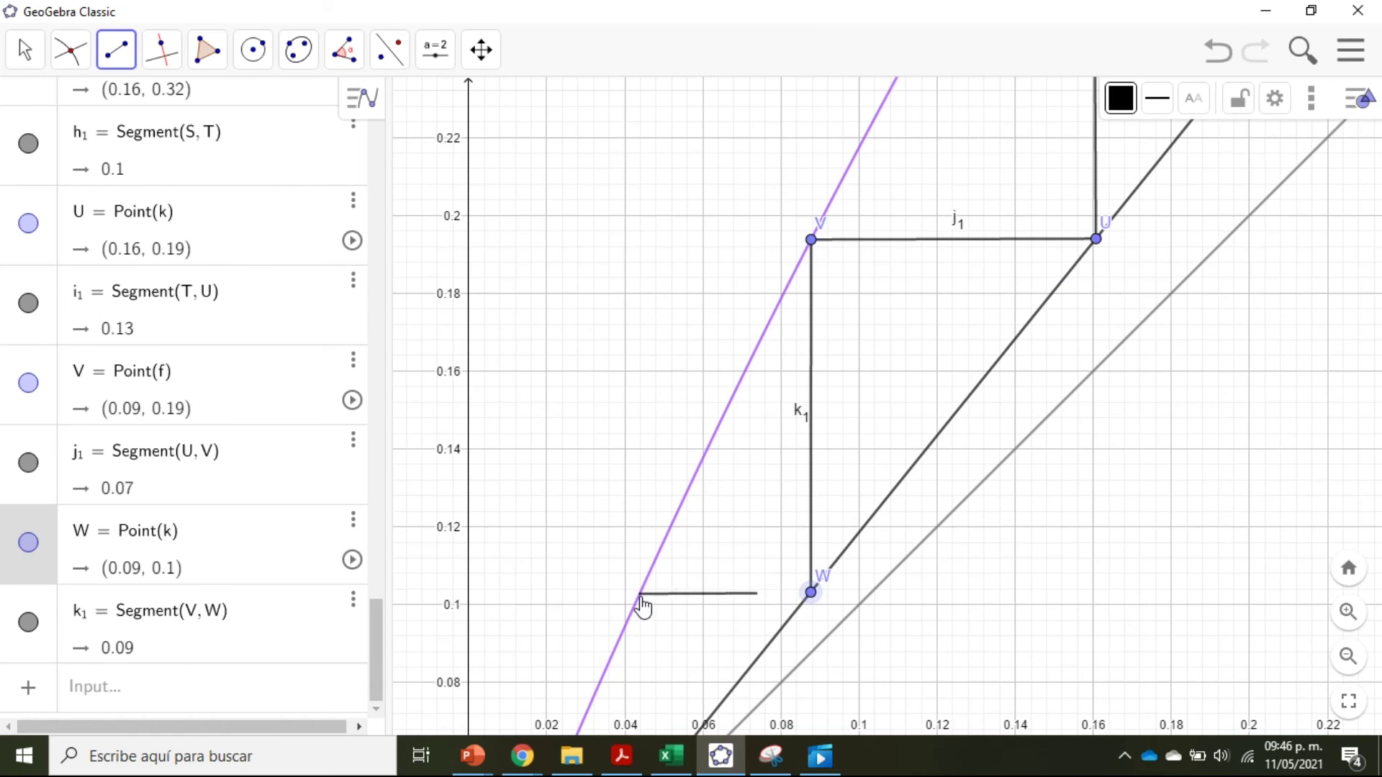
scroll(641, 601, "up", 1)
left_click(643, 592)
left_click_drag(642, 591, 954, 89)
left_click(888, 478)
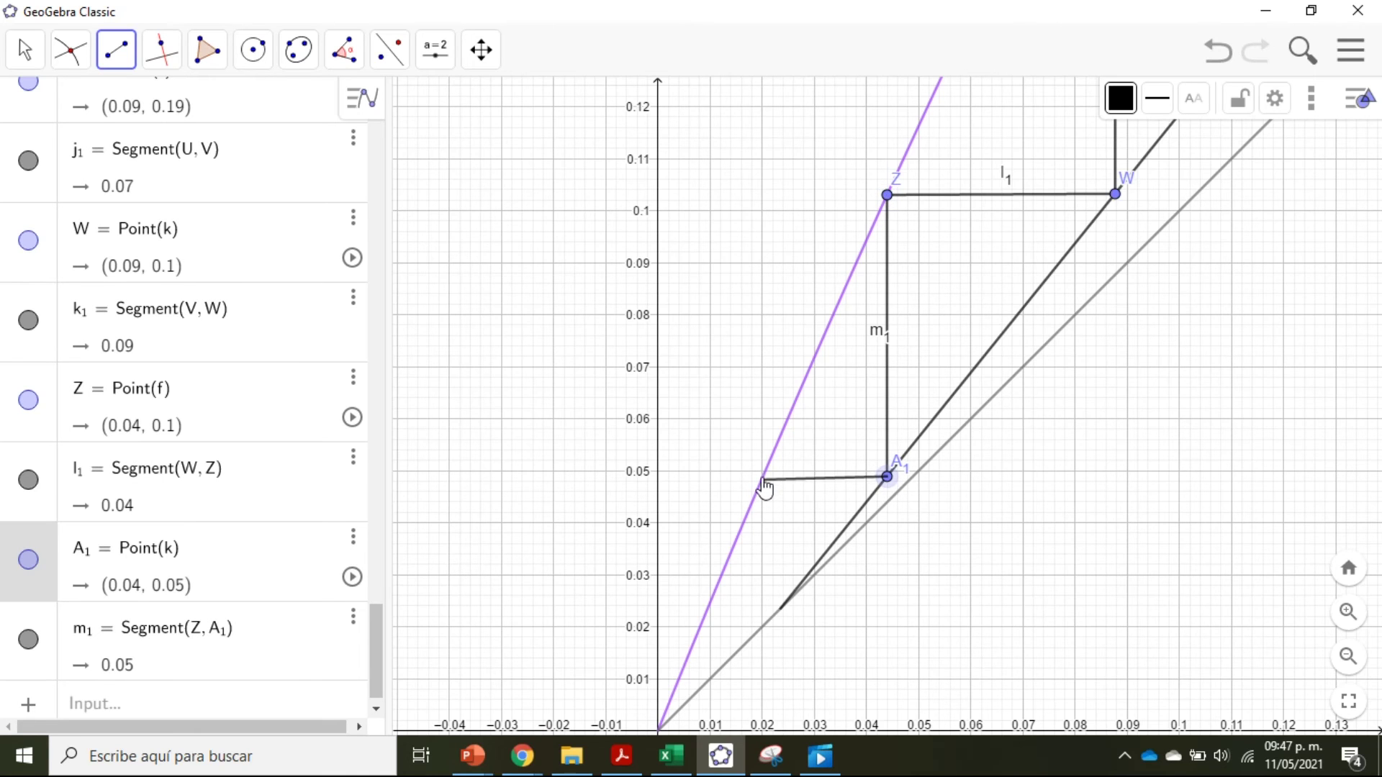
- Draw the last stage horizontally to curve f at about (0.02, 0.05), and down to diagonal g at about (0.02, 0.02)
scroll(765, 484, "up", 1)
scroll(765, 485, "up", 1)
scroll(765, 484, "up", 1)
left_click(765, 475)
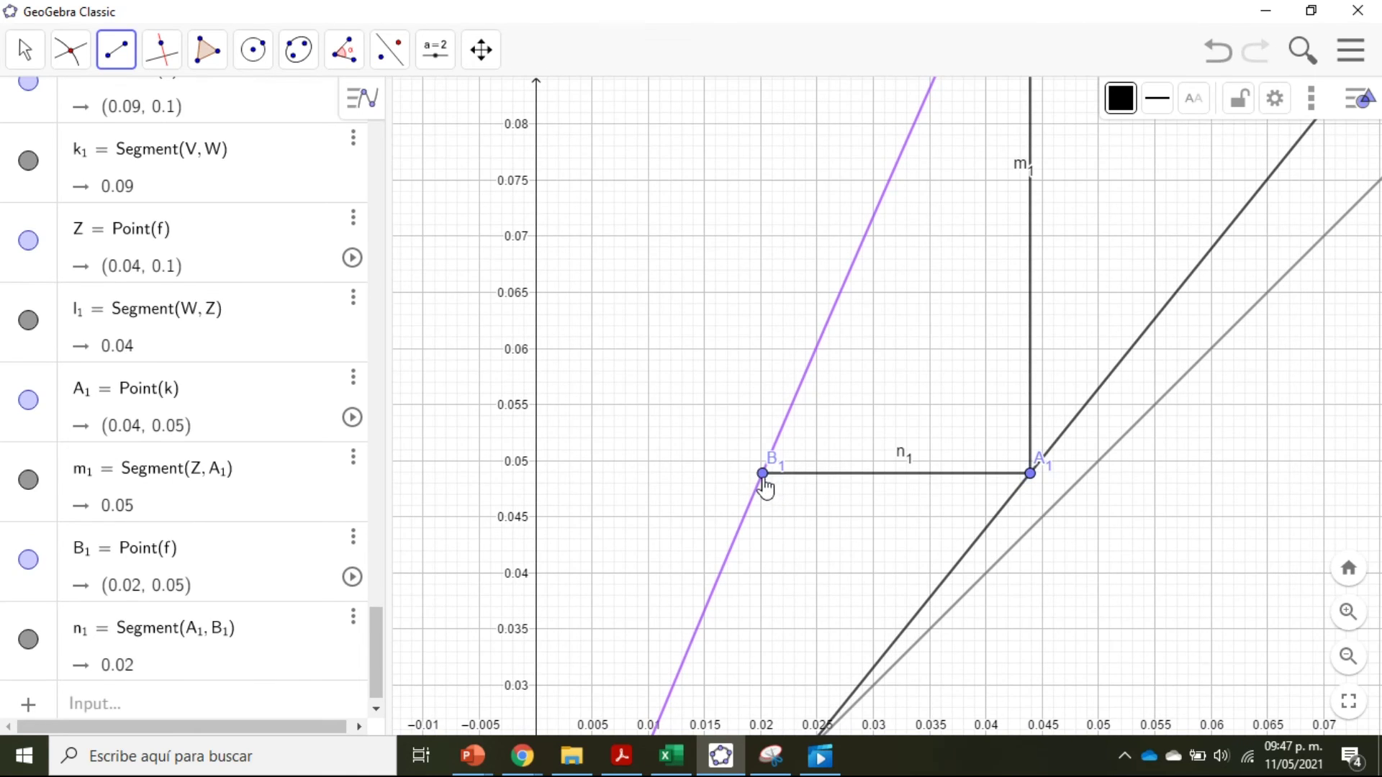
left_click(799, 612)
key("Escape")
scroll(999, 525, "down", 2)
left_click(1349, 656)
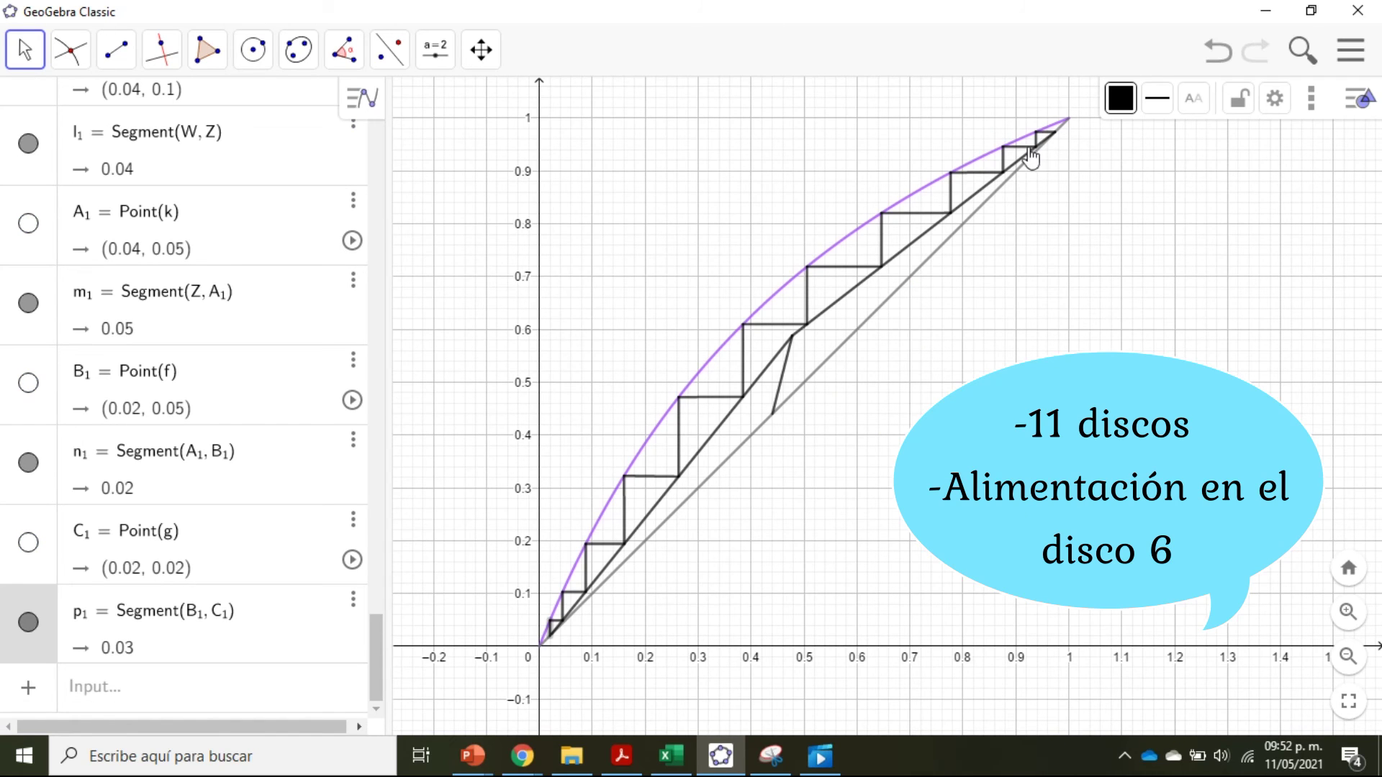